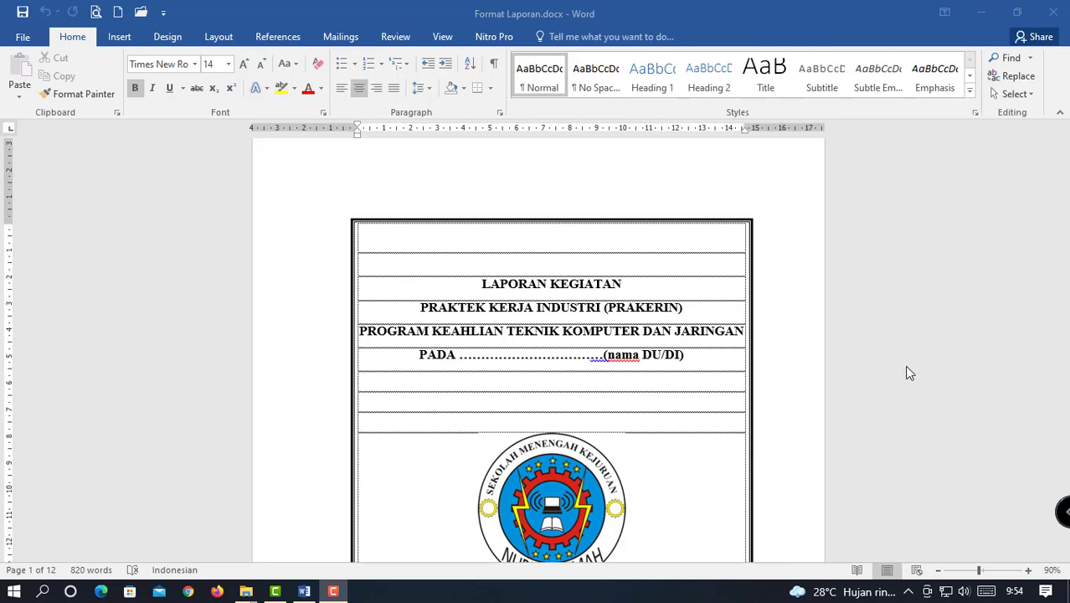
Scroll around the cover page to locate the PADA title line.
scroll(904, 365, "down", 1)
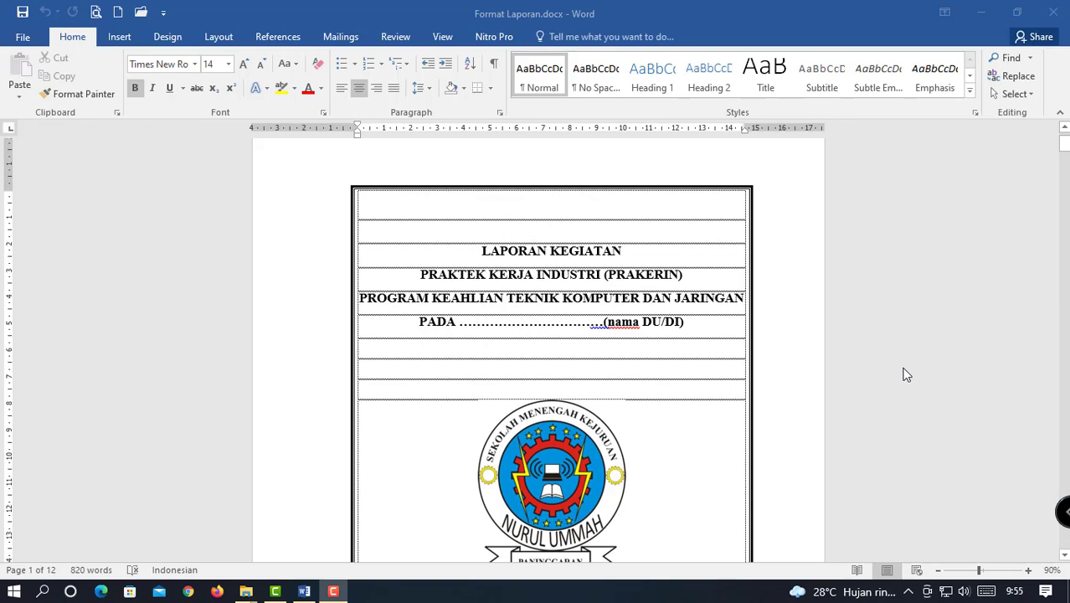
scroll(905, 374, "down", 1)
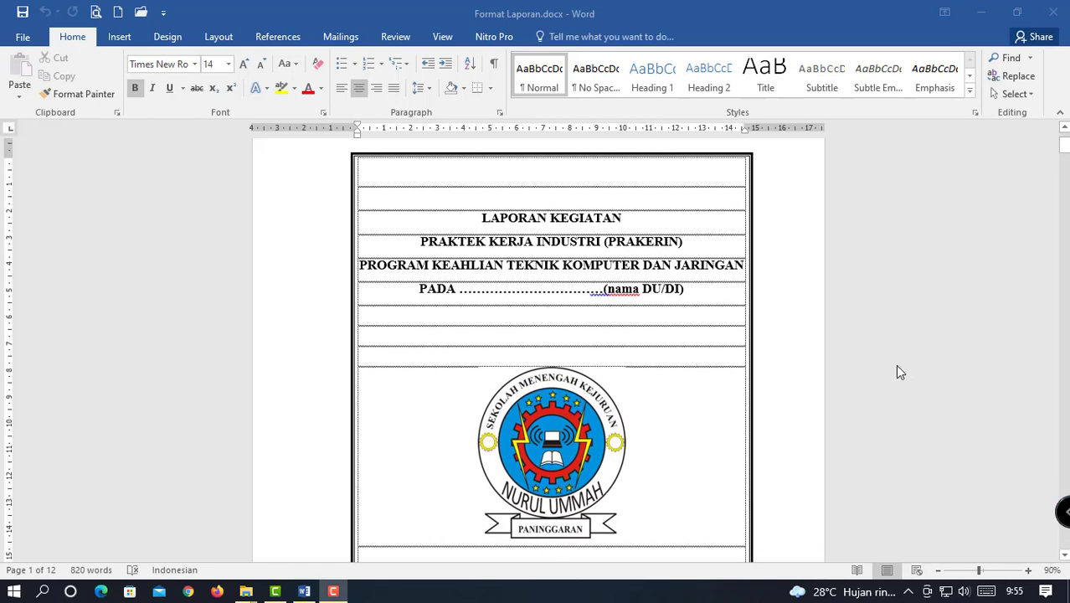
scroll(899, 372, "up", 2)
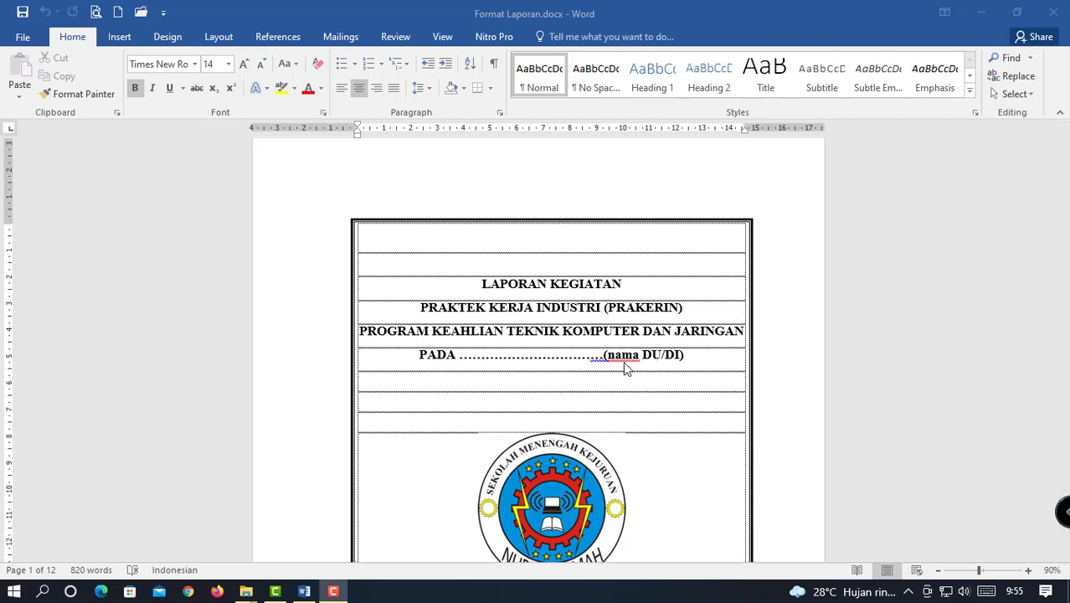
scroll(856, 310, "down", 1)
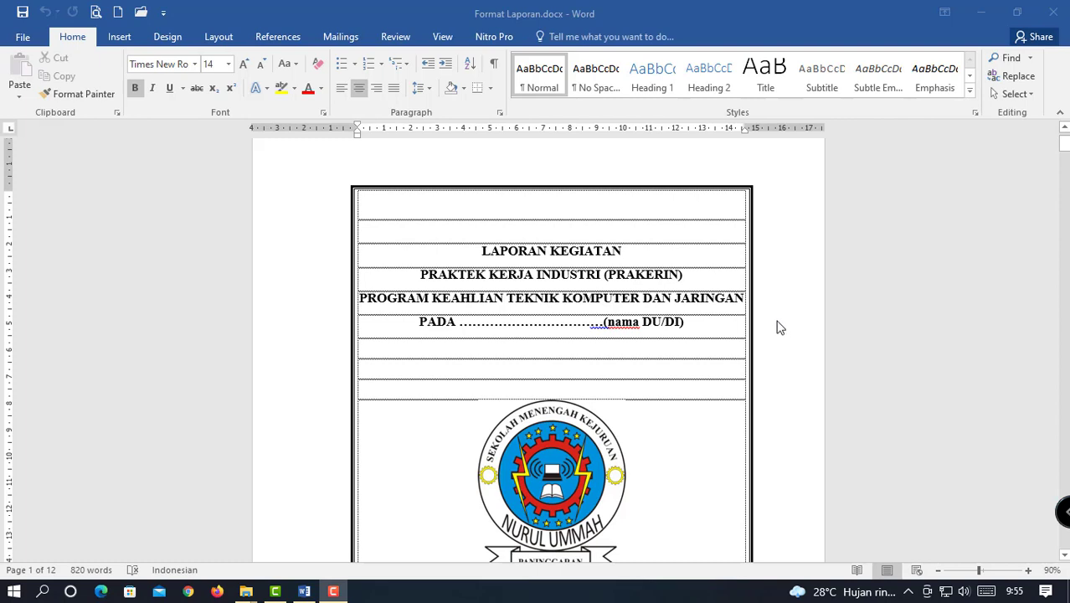
scroll(781, 329, "up", 1)
scroll(780, 329, "up", 1)
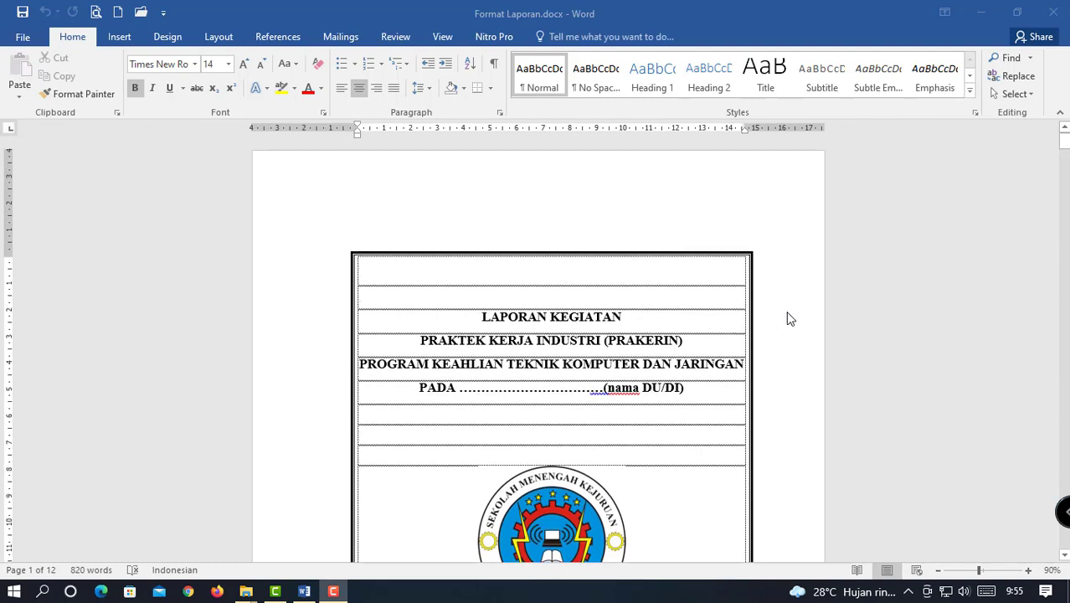
scroll(790, 319, "down", 7)
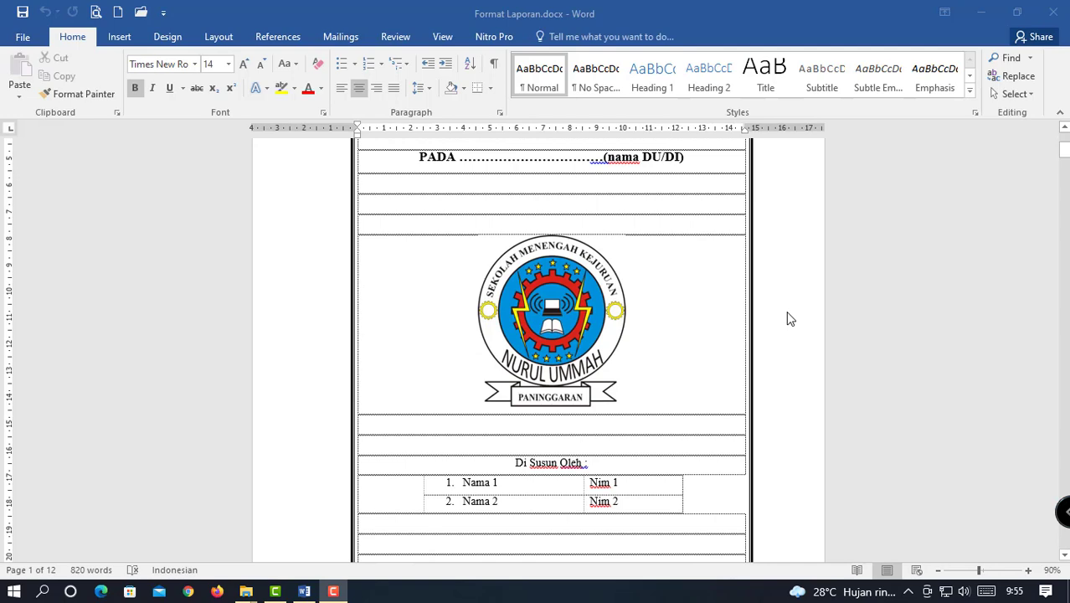
scroll(746, 333, "down", 15)
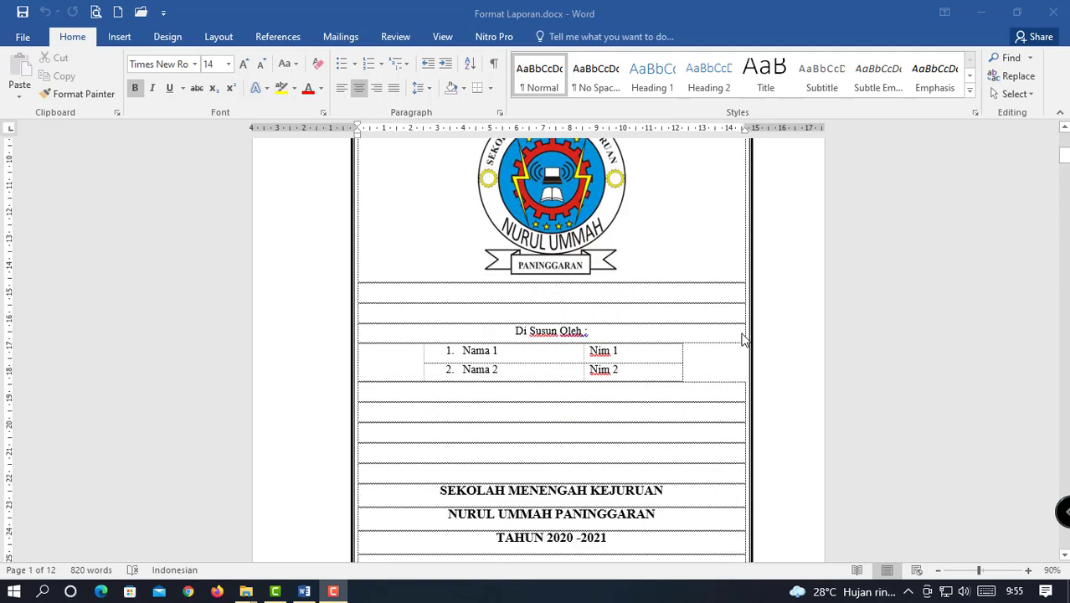
scroll(750, 333, "down", 12)
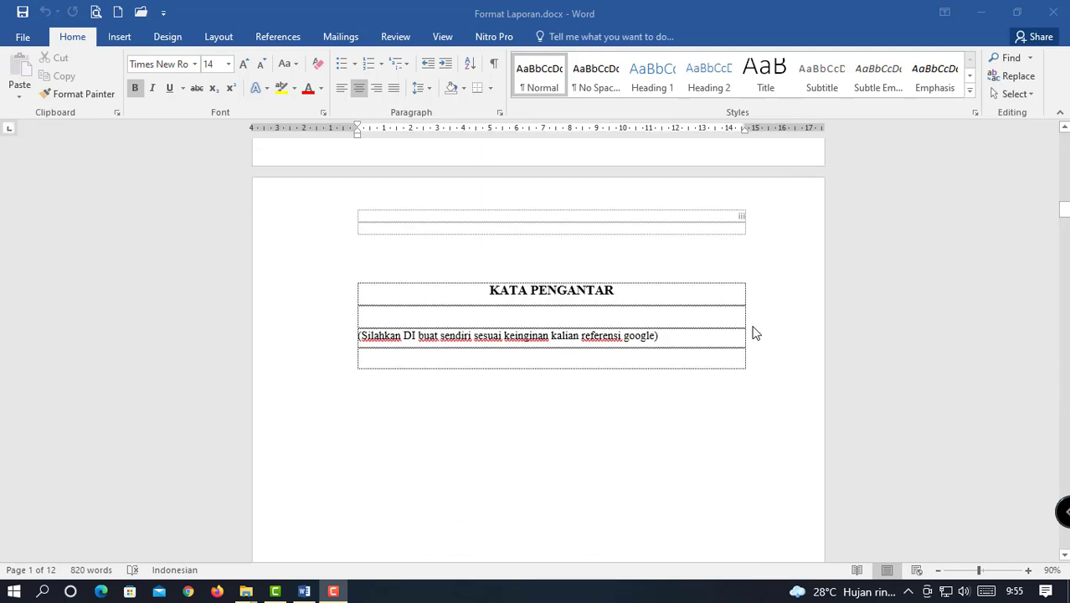
scroll(755, 334, "up", 10)
scroll(754, 334, "up", 20)
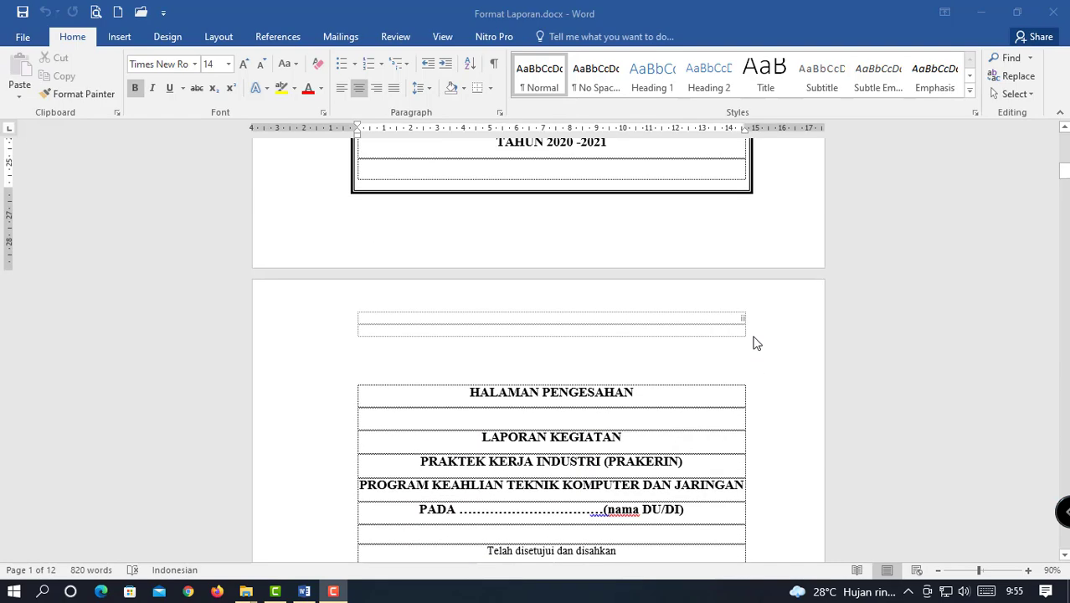
scroll(756, 343, "up", 3)
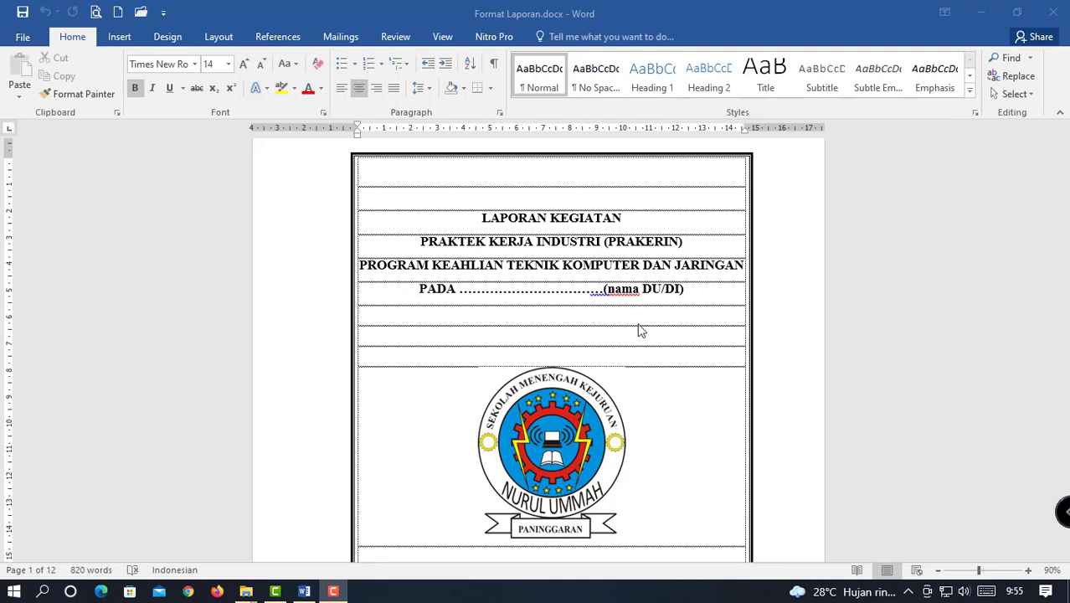
Replace the dots and '(nama DU/DI)' on the PADA line with ELSHINTA KOMPUTER.
left_click(553, 291)
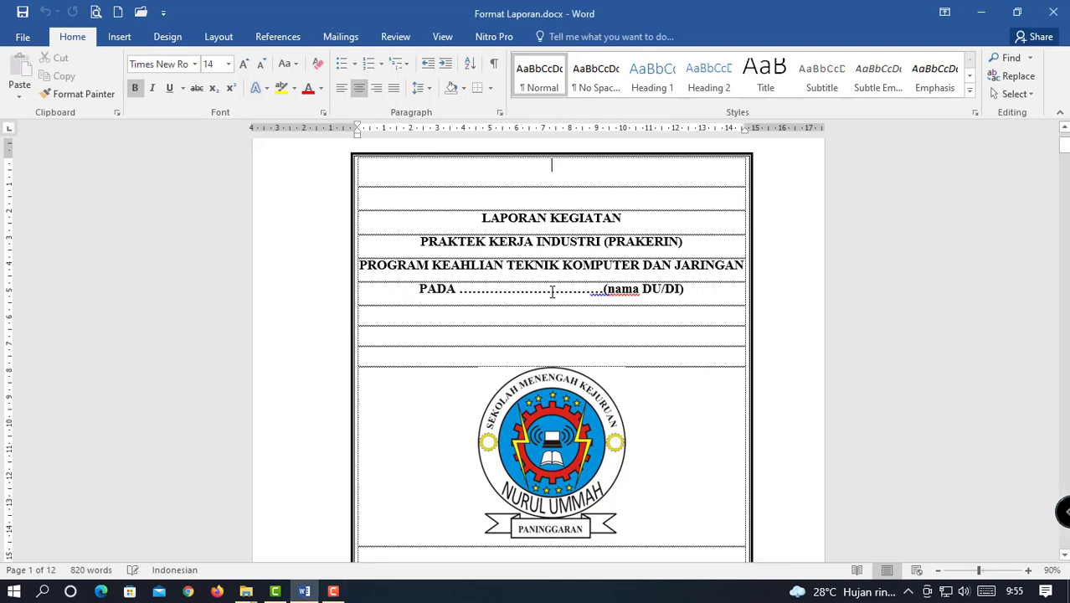
left_click(640, 291)
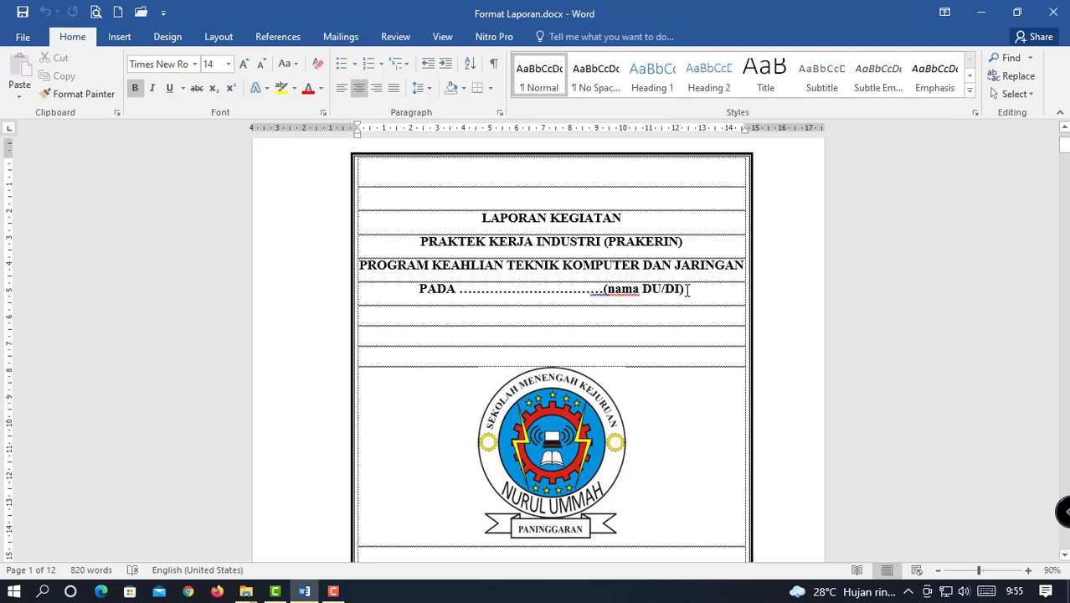
left_click_drag(648, 289, 522, 290)
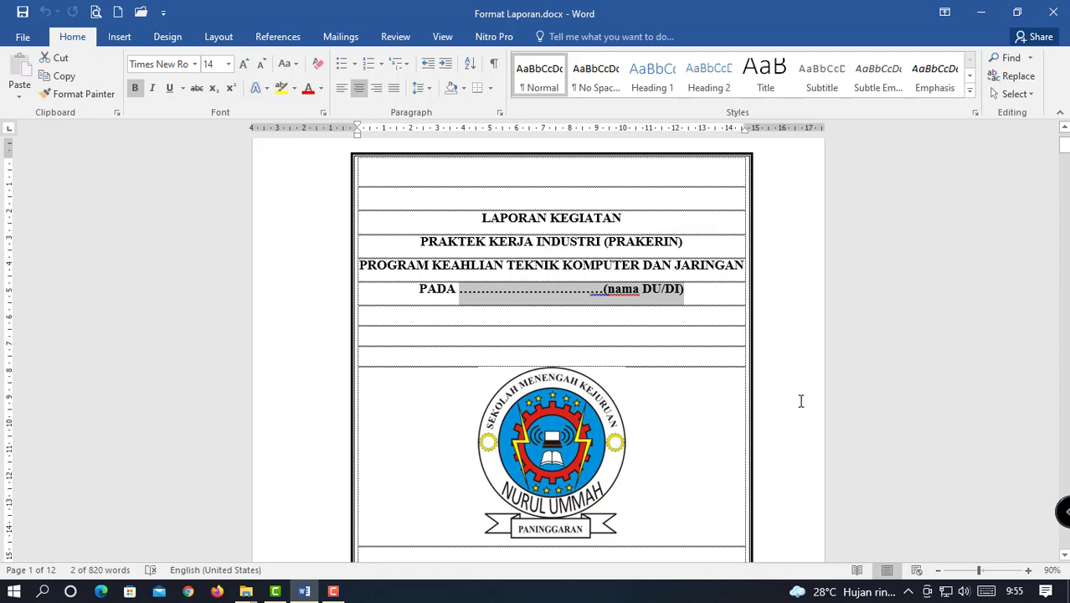
type("eLSHI")
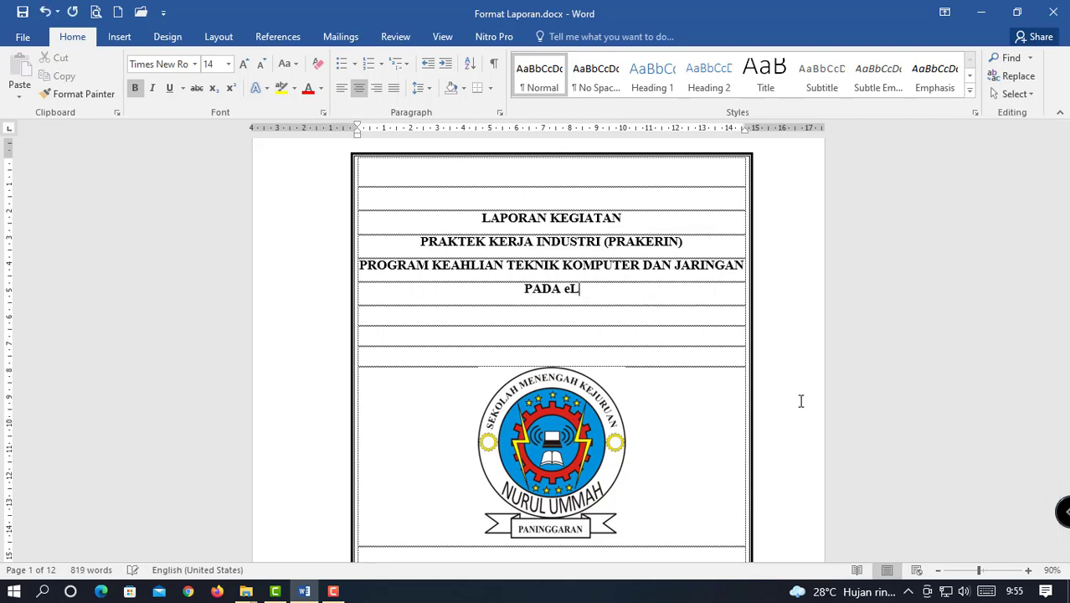
key("BackSpace")
key("BackSpace")
key("BackSpace")
key("BackSpace")
key("BackSpace")
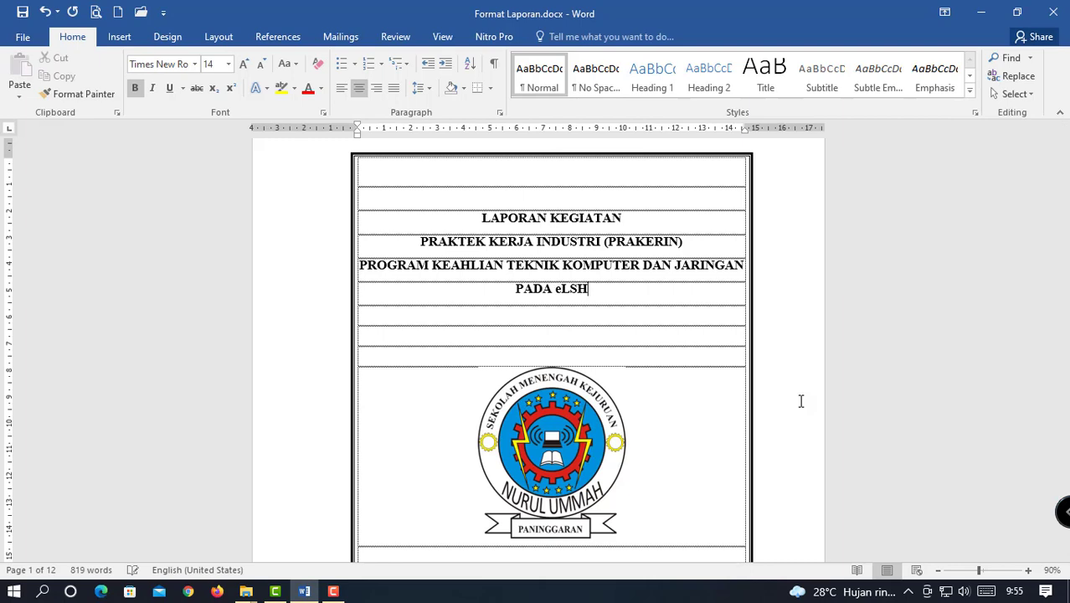
type("EL")
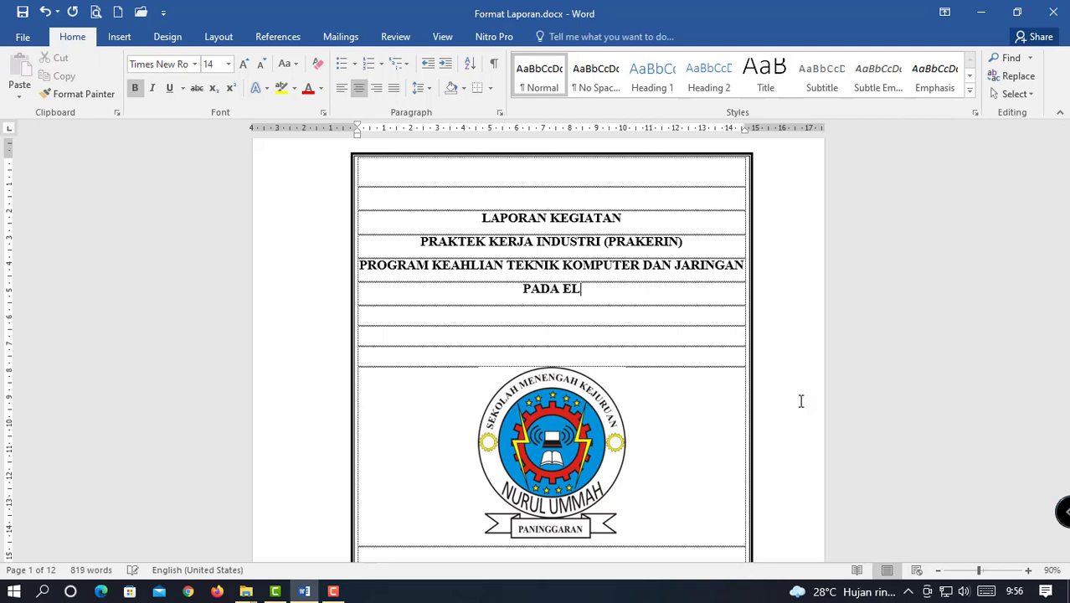
type("SHINT")
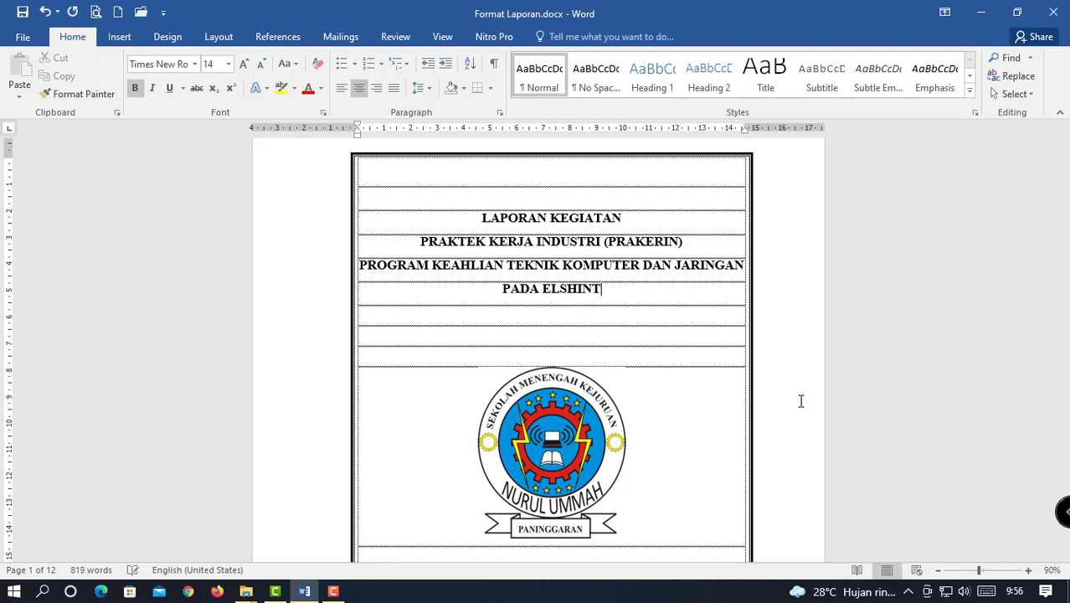
type("A KOMPUTER")
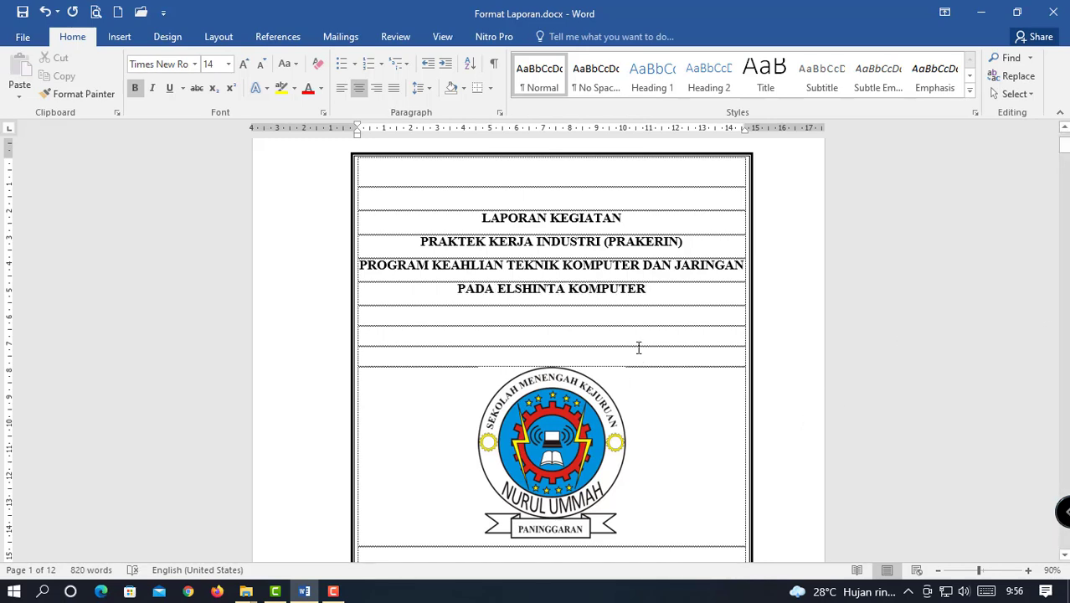
scroll(638, 380, "down", 1)
scroll(638, 380, "down", 3)
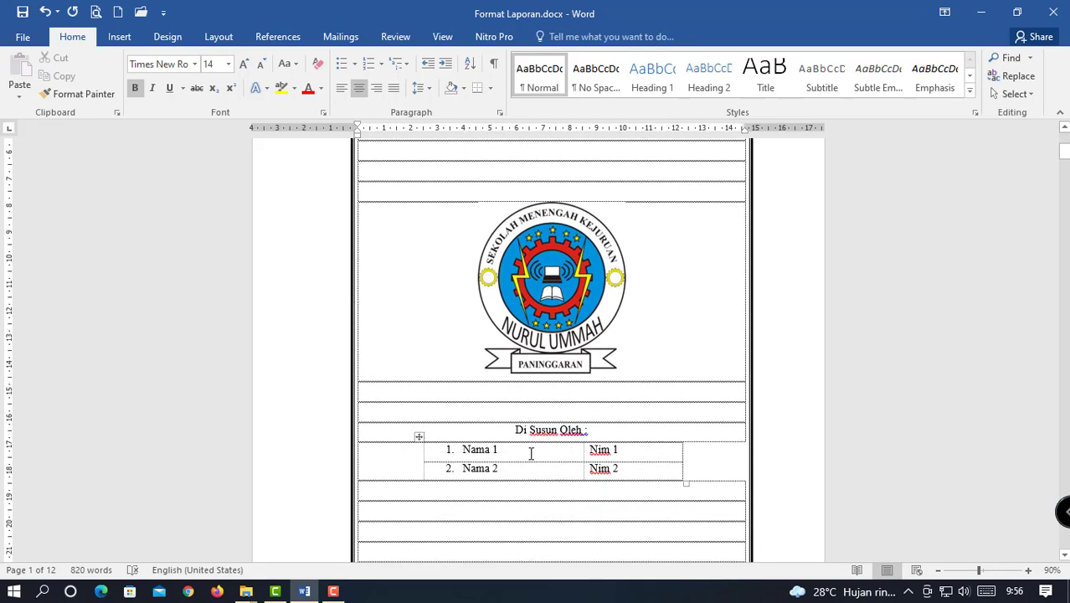
Type the first student's name over 'Nama 1' and the second student's name over 'Nama 2'.
left_click_drag(531, 453, 462, 450)
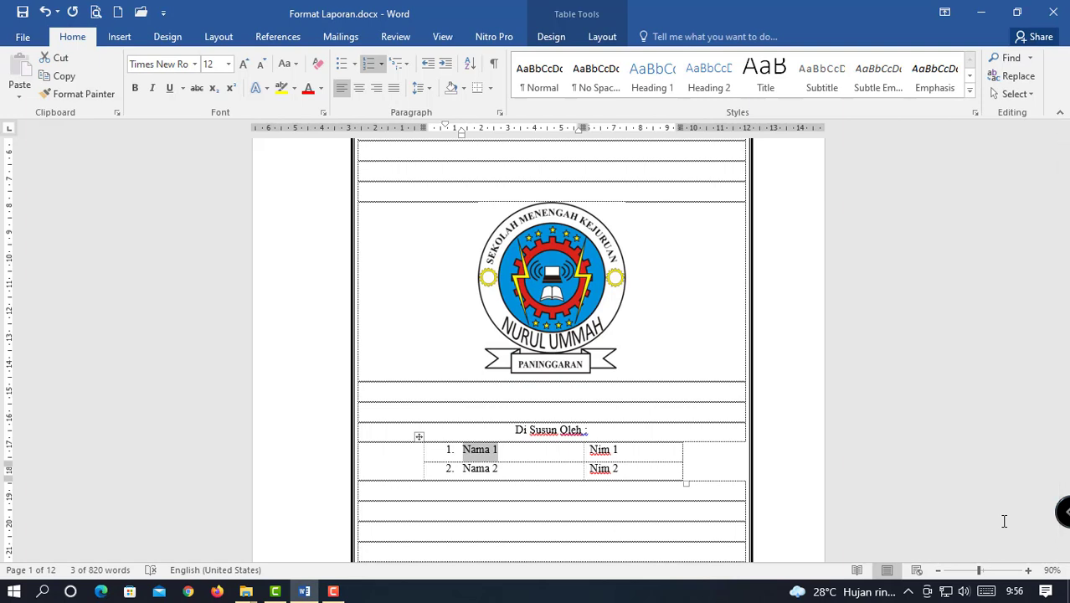
type("ROFIK")
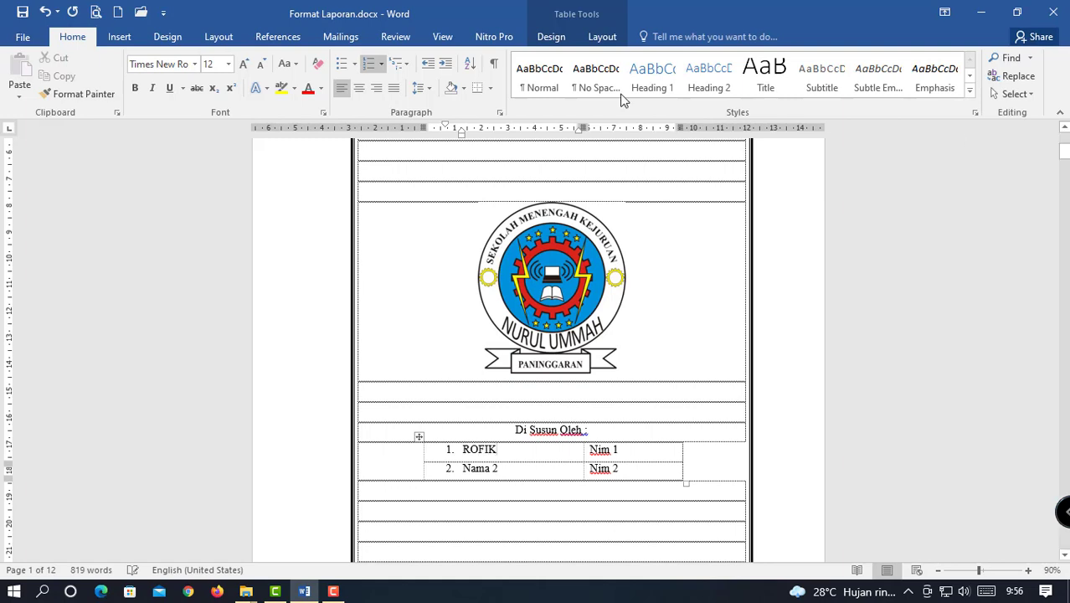
left_click_drag(505, 474, 474, 474)
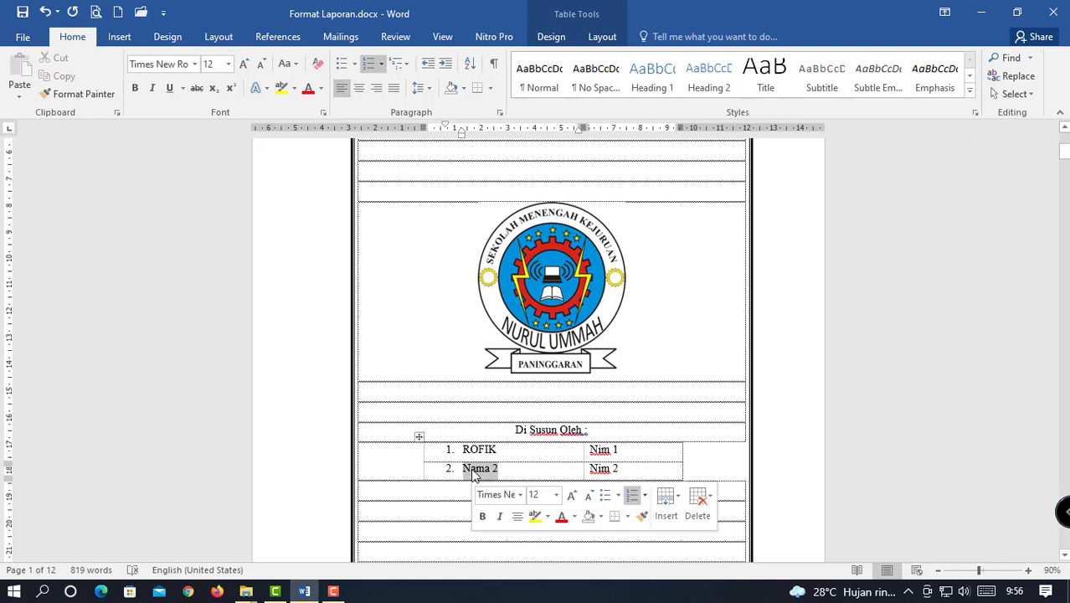
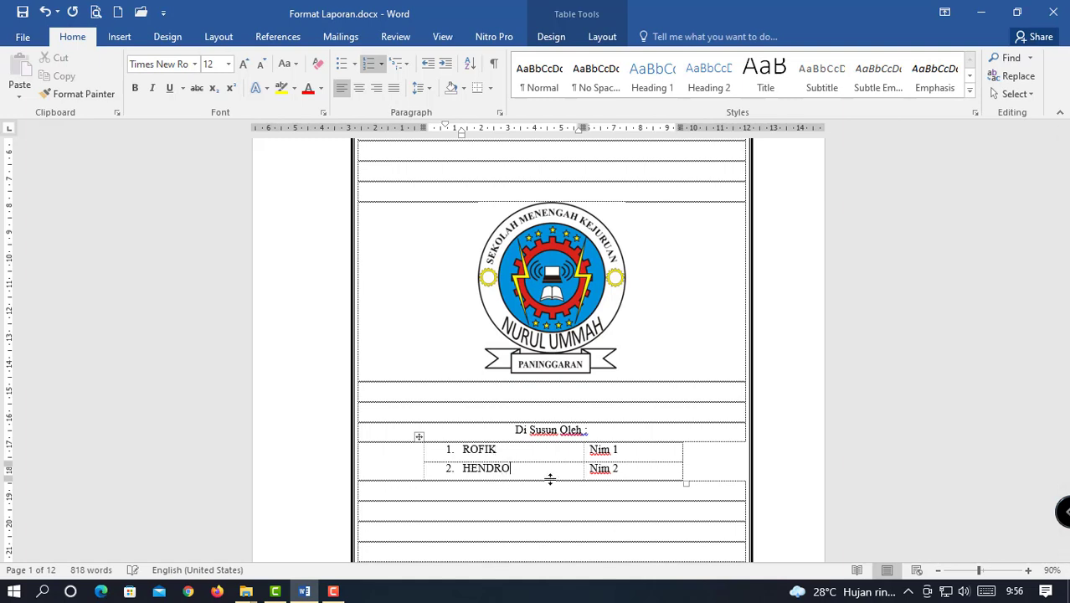
left_click(621, 450)
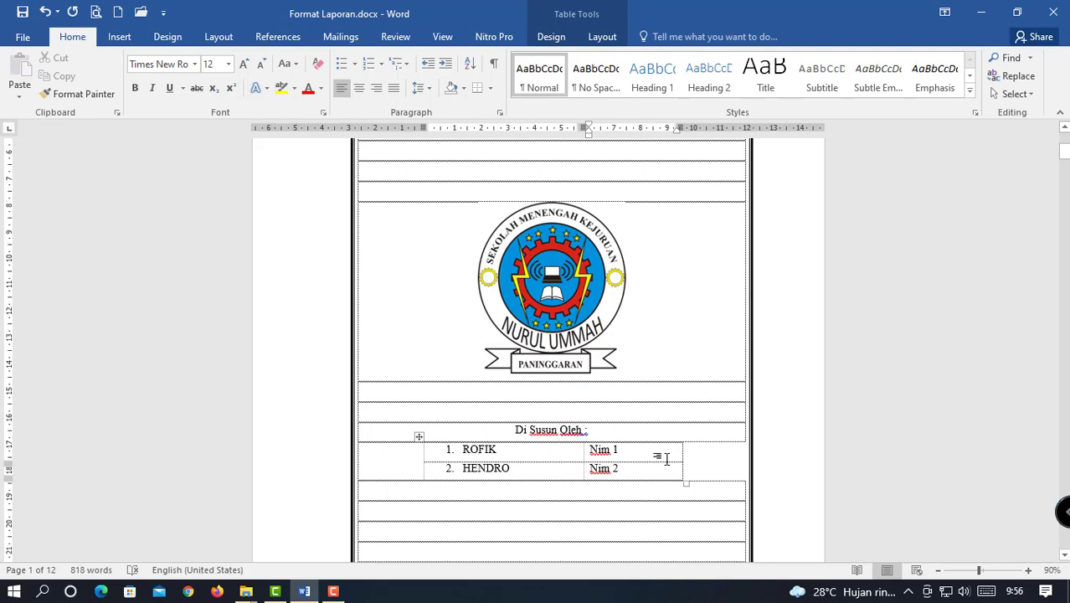
scroll(667, 458, "down", 1)
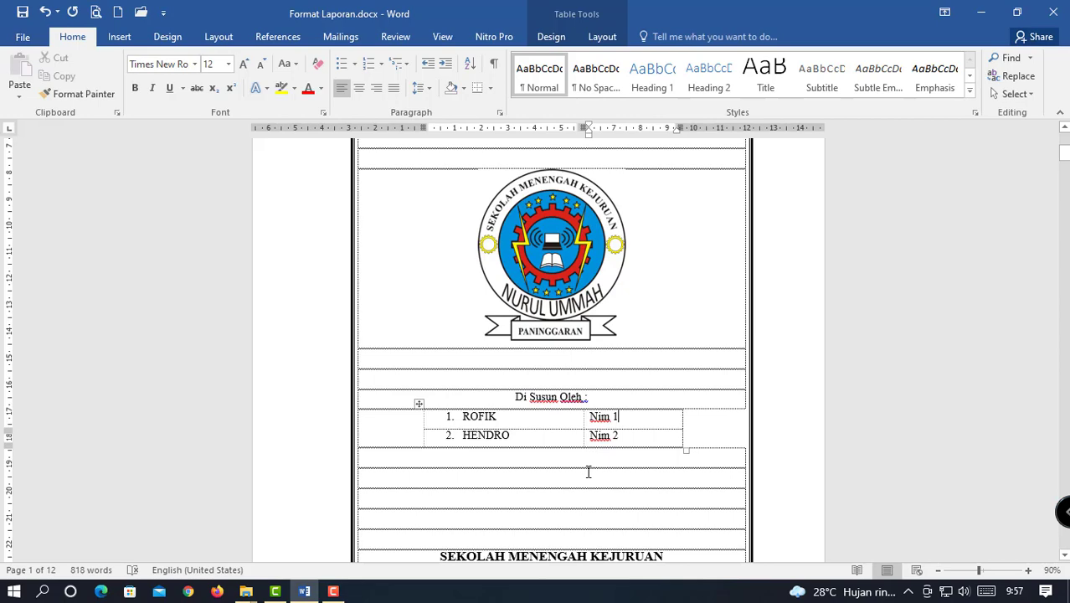
Scroll down to the PADA line on the HALAMAN PENGESAHAN page.
scroll(588, 471, "down", 3)
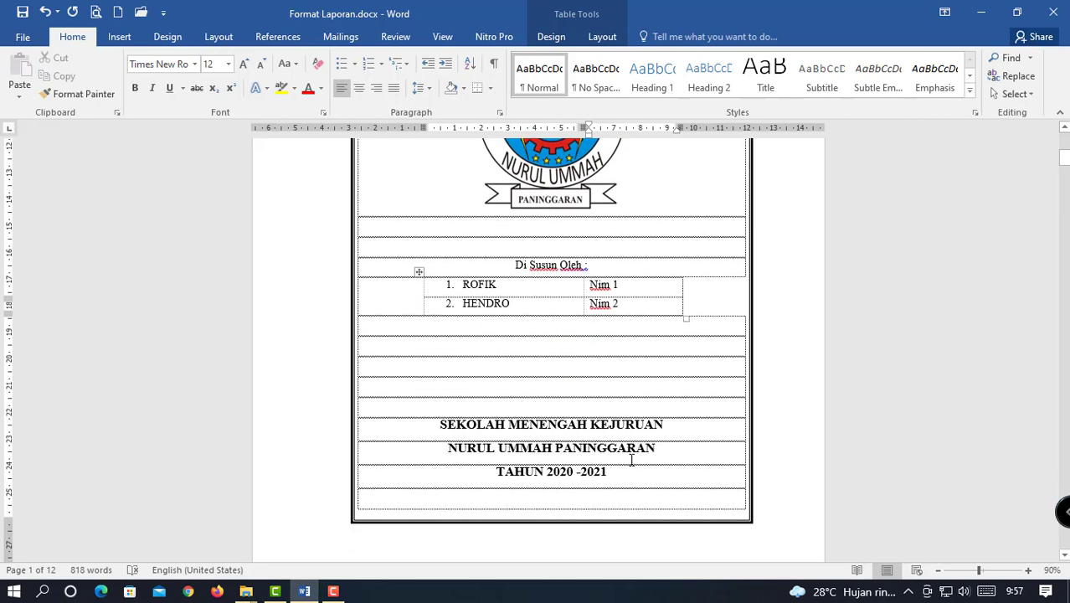
scroll(631, 458, "down", 6)
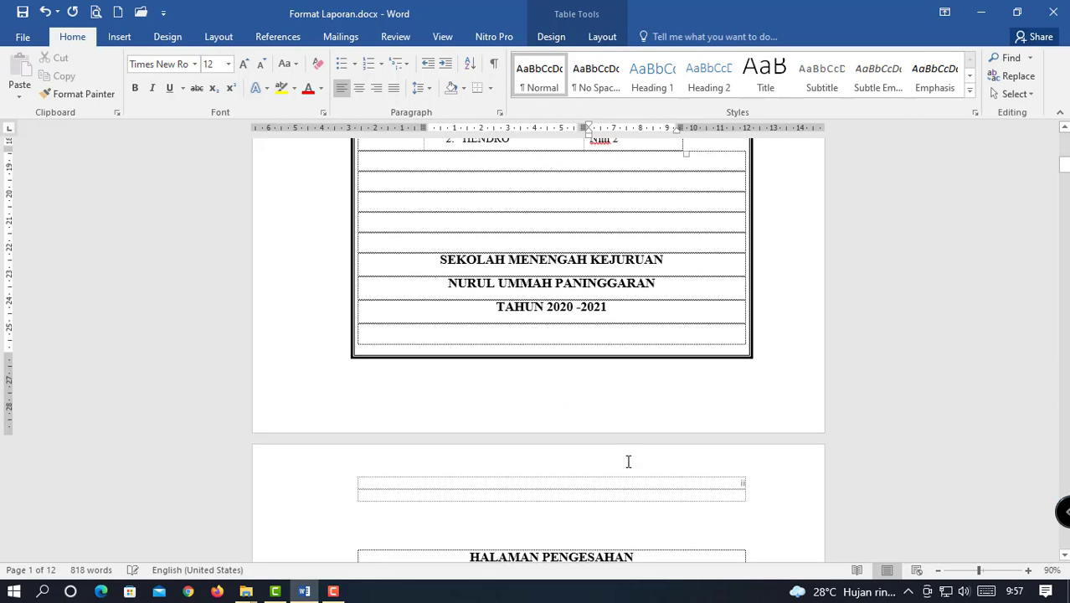
scroll(628, 458, "down", 3)
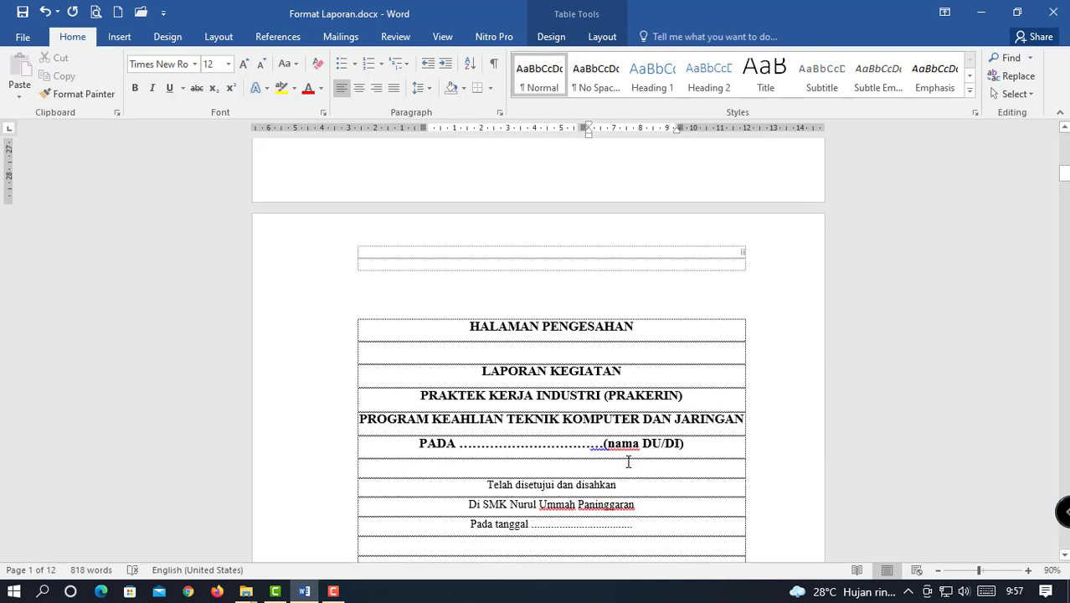
scroll(628, 461, "down", 2)
scroll(628, 461, "down", 9)
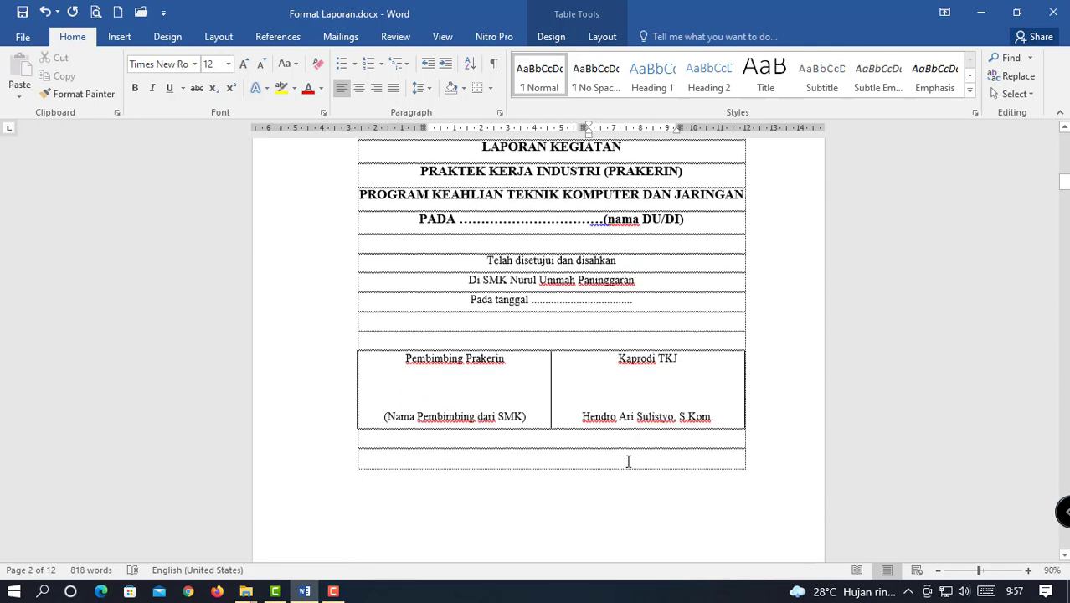
scroll(628, 463, "up", 6)
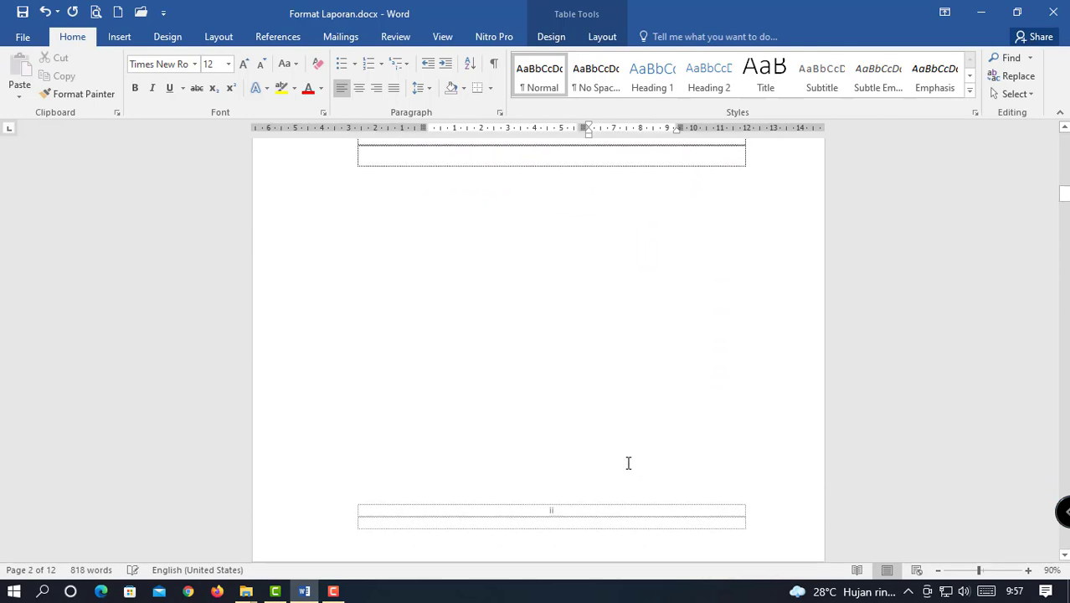
scroll(628, 463, "up", 3)
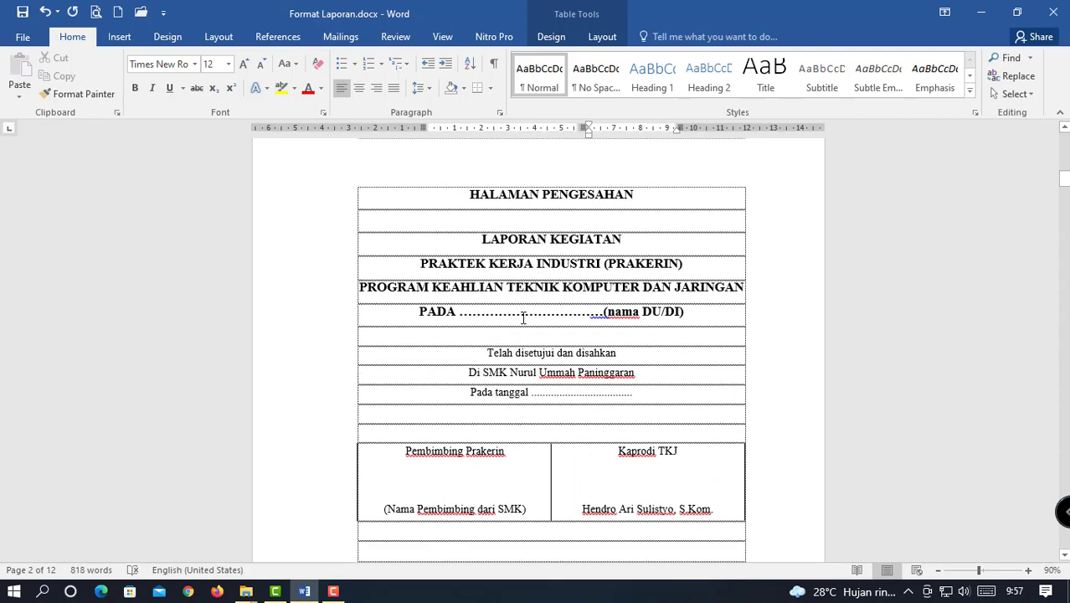
Replace the dotted '(nama DU/DI)' placeholder there with ELSHINTA KOMPUTER.
left_click(687, 313)
left_click_drag(687, 313, 536, 326)
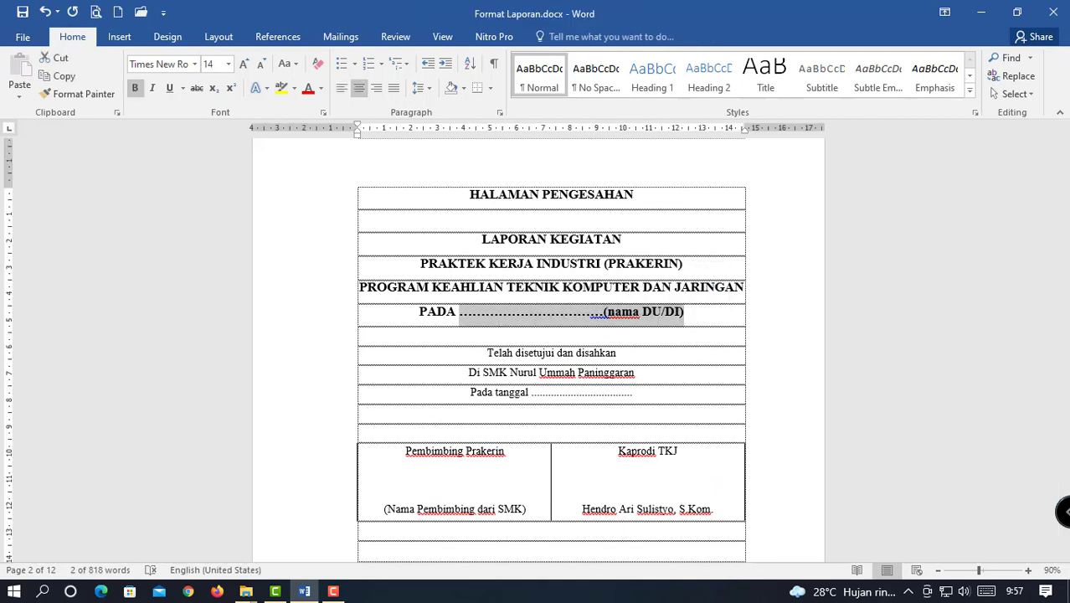
type("ELSHINTA ")
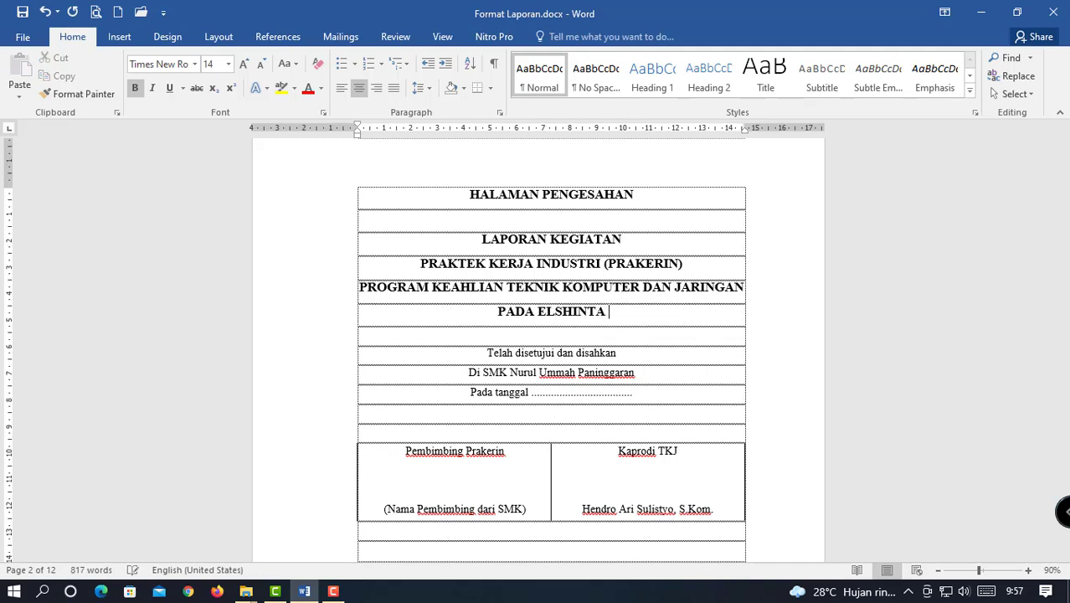
type("KOMPUTER")
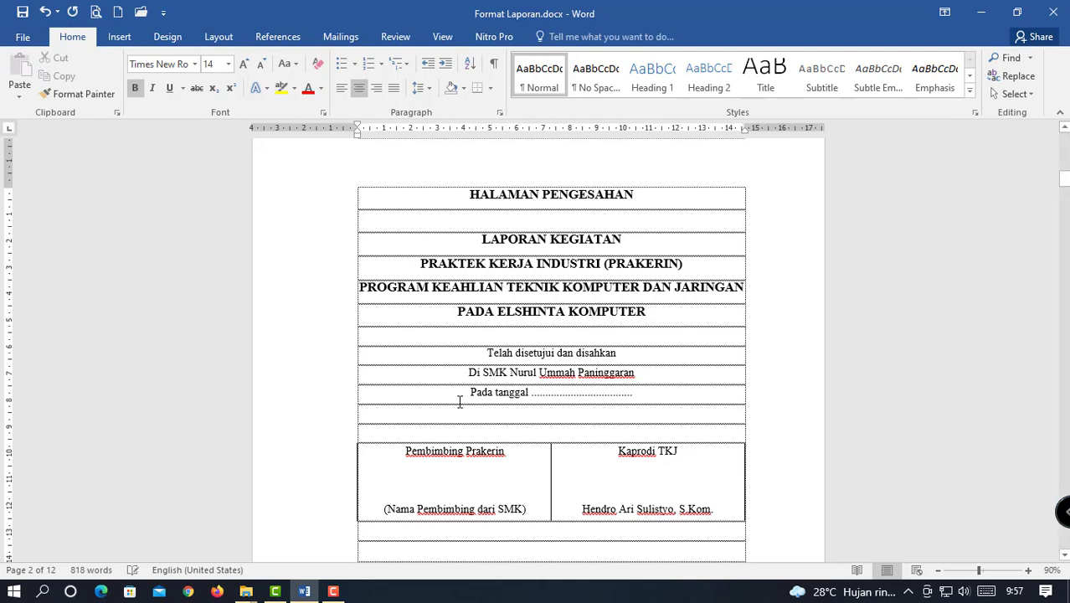
left_click(531, 395)
scroll(625, 394, "down", 1)
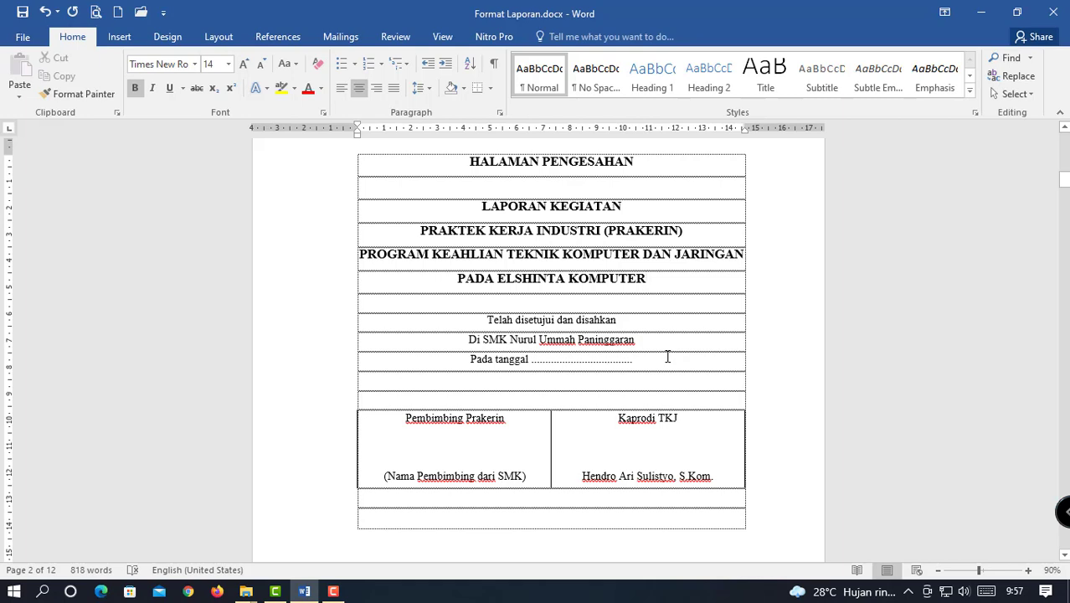
scroll(544, 430, "down", 1)
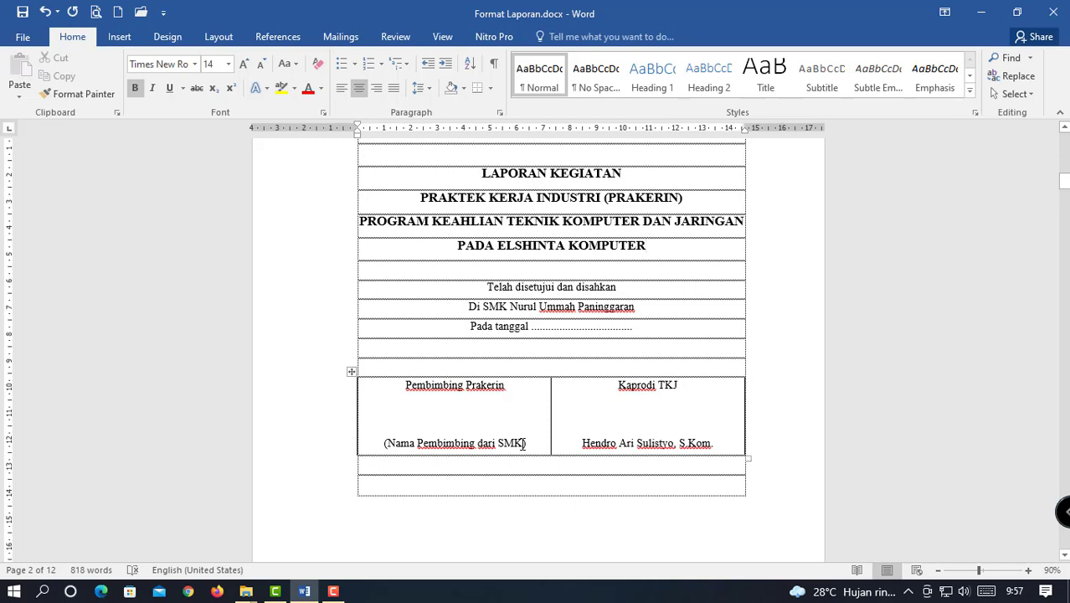
Replace 'Nama Pembimbing dari SMK' with the supervisor's name in title case followed by ', S.Kom'.
left_click_drag(523, 445, 404, 439)
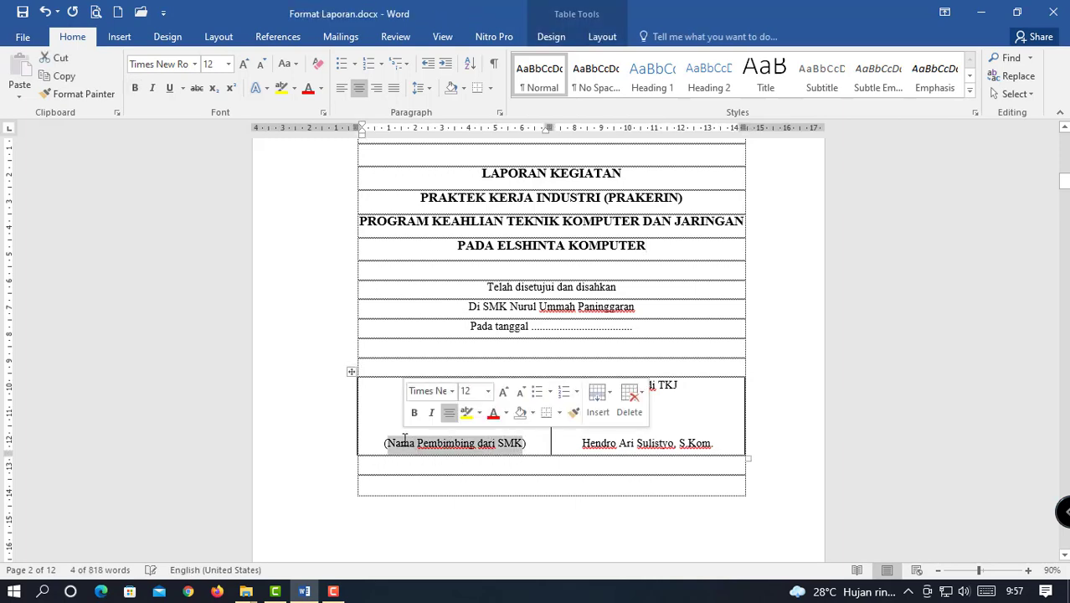
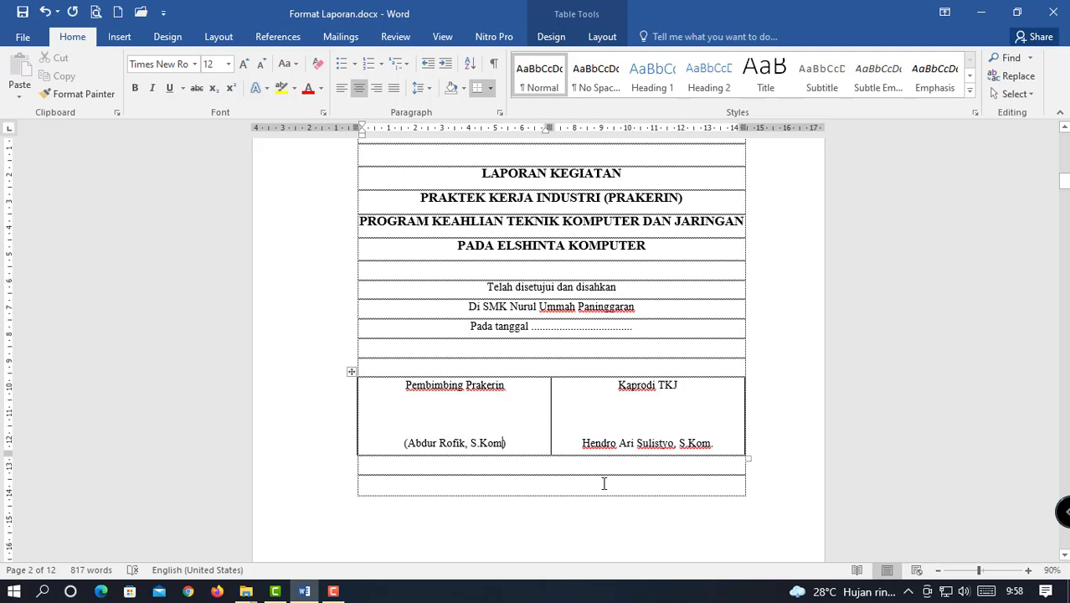
Scroll from the Kaprodi TKJ signature past KATA PENGANTAR to the DAFTAR ISI page.
triple_click(700, 450)
scroll(605, 490, "down", 2)
left_click(655, 383)
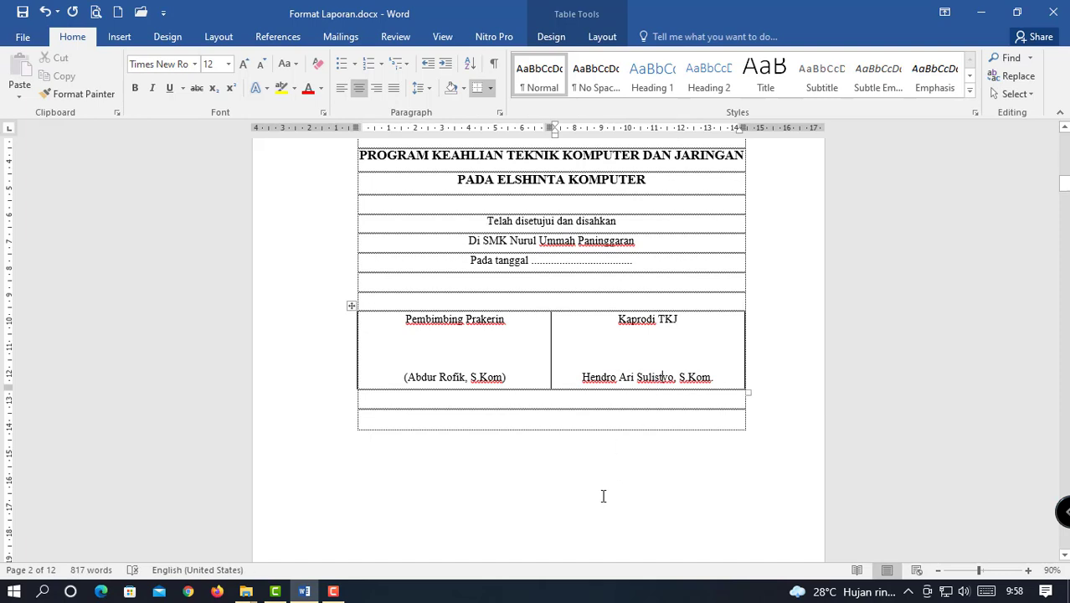
scroll(602, 498, "down", 3)
scroll(620, 483, "down", 5)
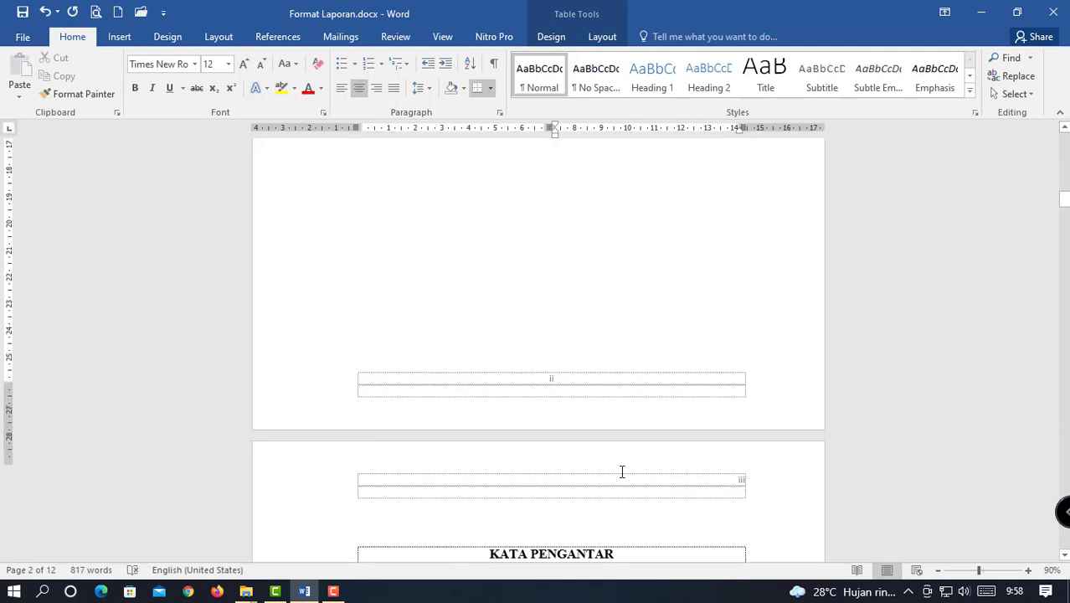
scroll(621, 472, "up", 3)
scroll(622, 473, "down", 3)
scroll(621, 481, "down", 5)
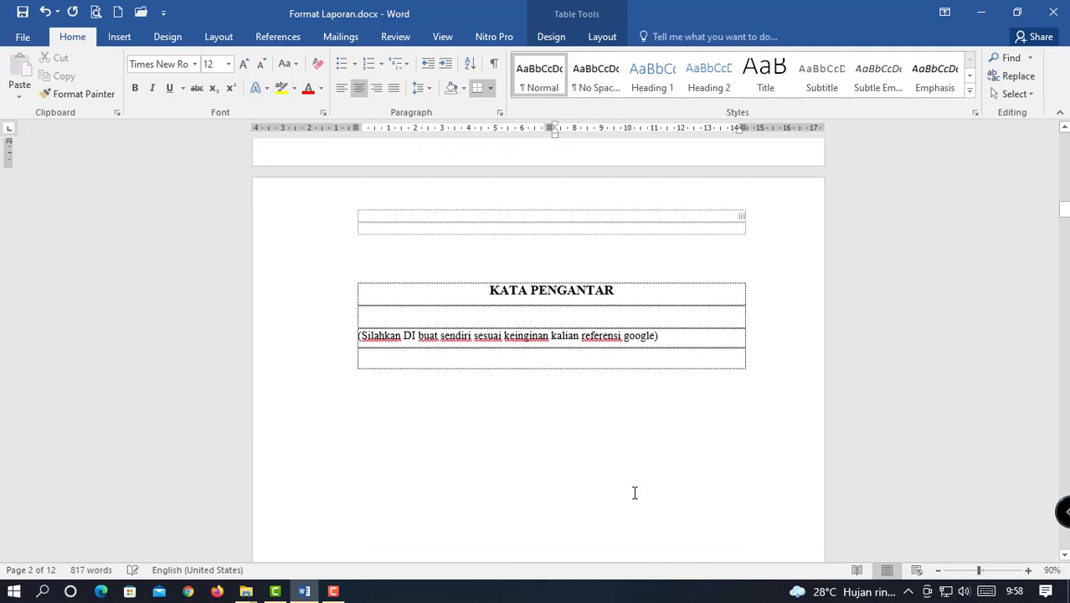
scroll(634, 492, "down", 1)
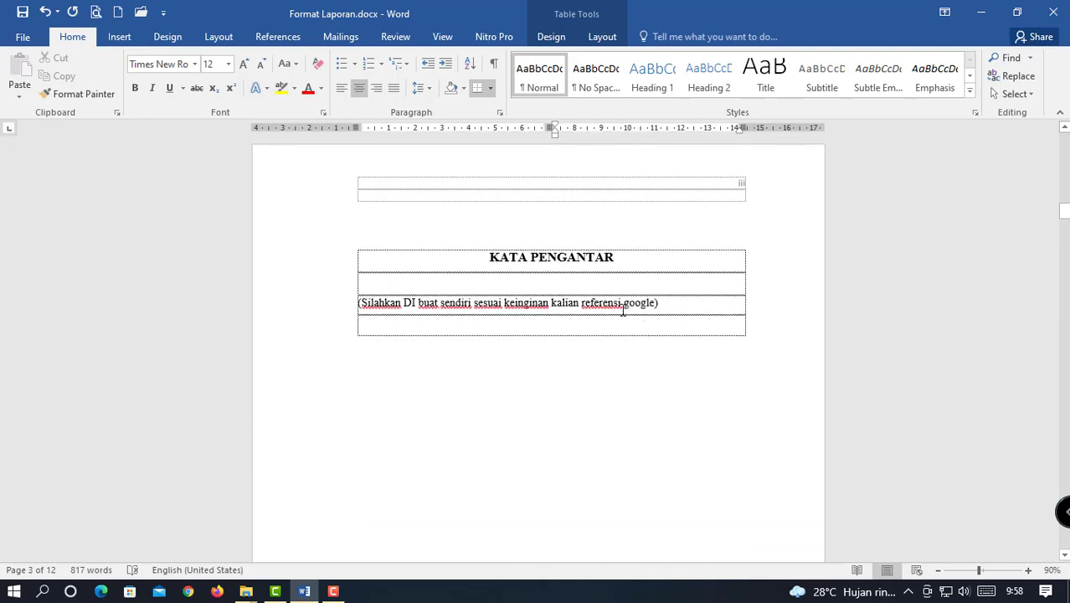
scroll(628, 318, "up", 4)
scroll(634, 327, "down", 3)
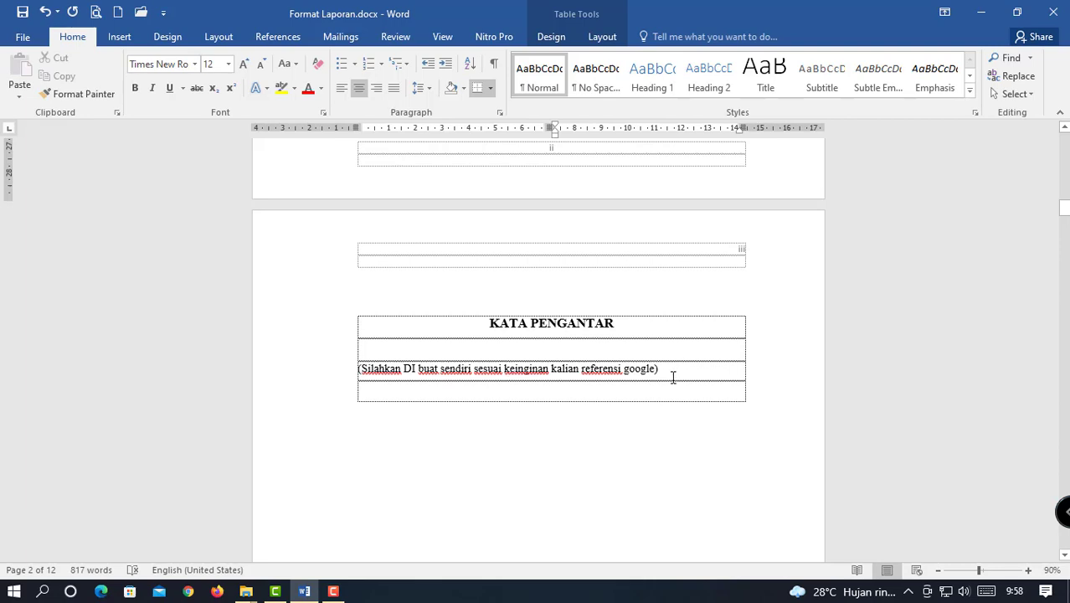
scroll(671, 379, "down", 10)
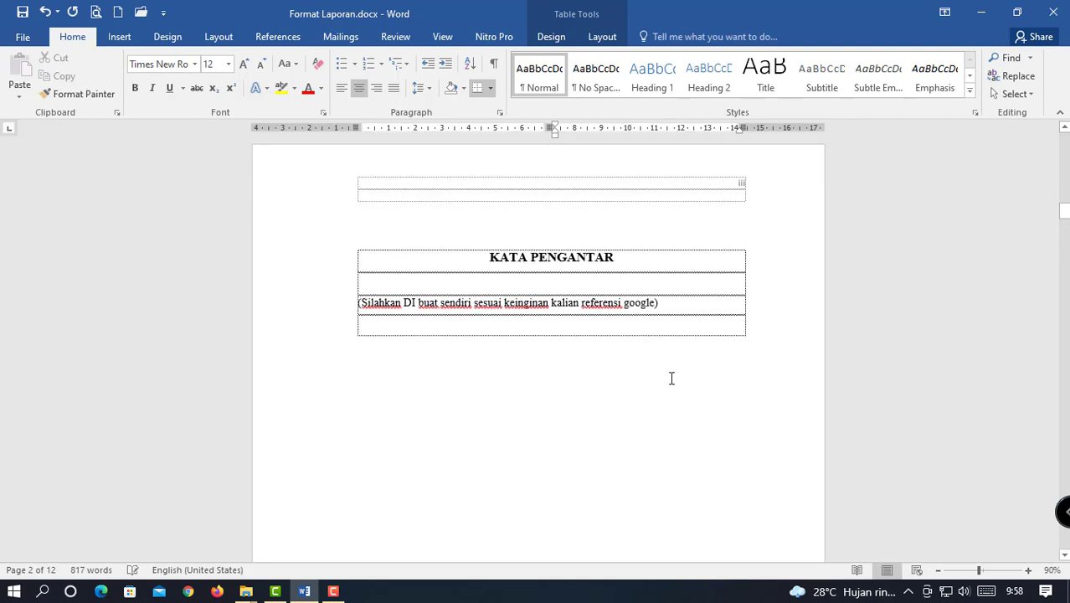
scroll(670, 378, "up", 3)
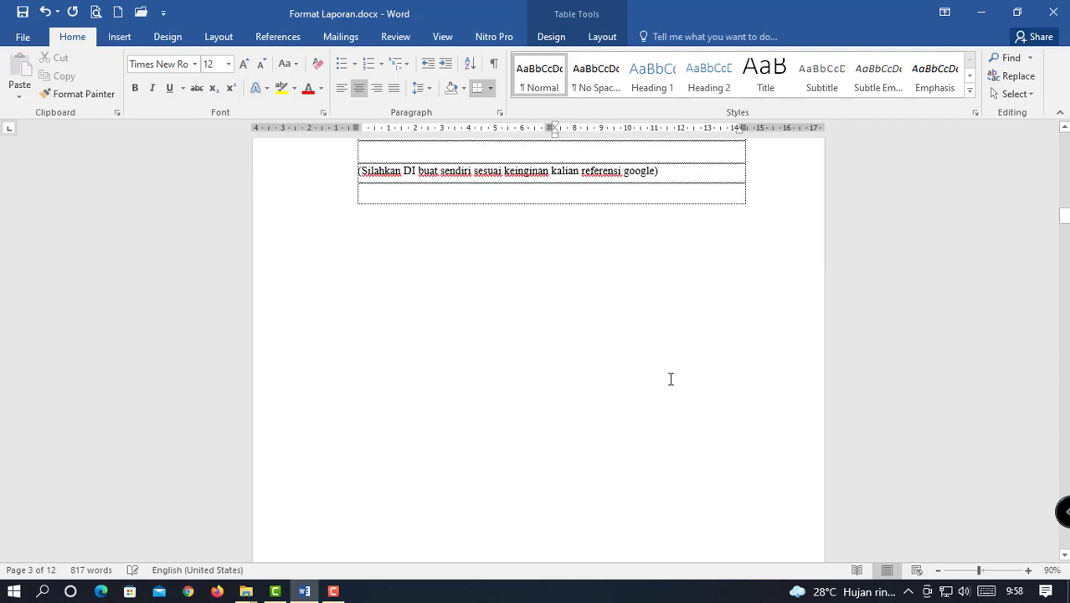
scroll(671, 379, "down", 3)
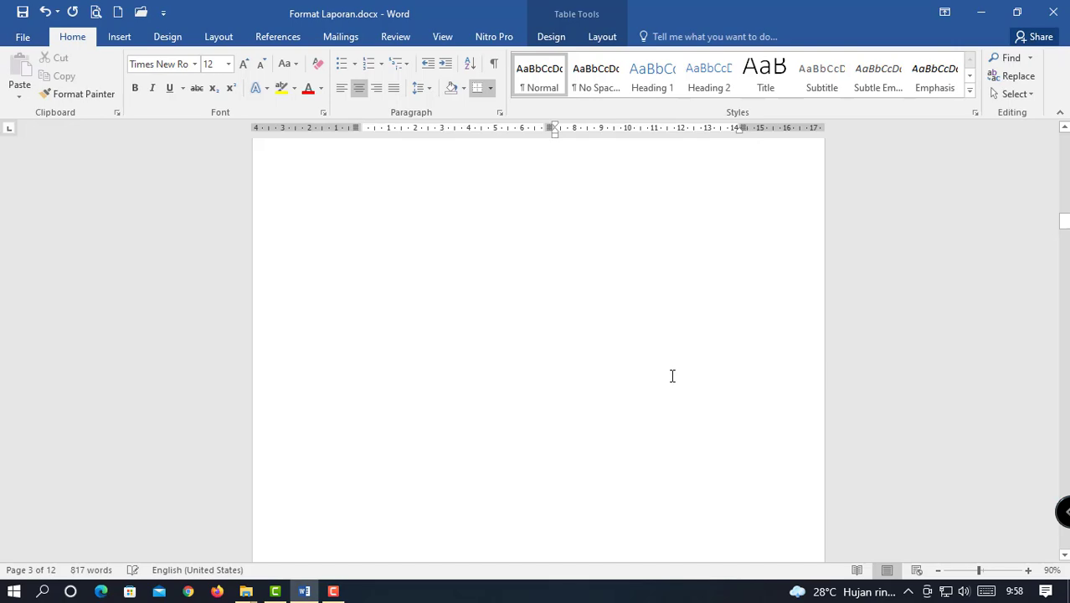
scroll(672, 376, "down", 8)
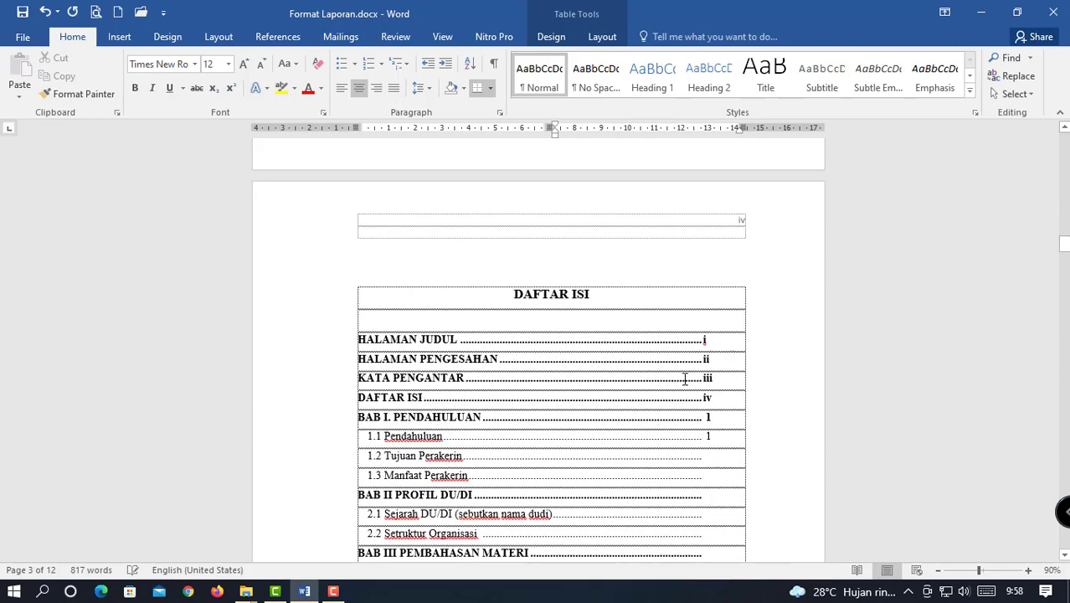
scroll(685, 380, "down", 2)
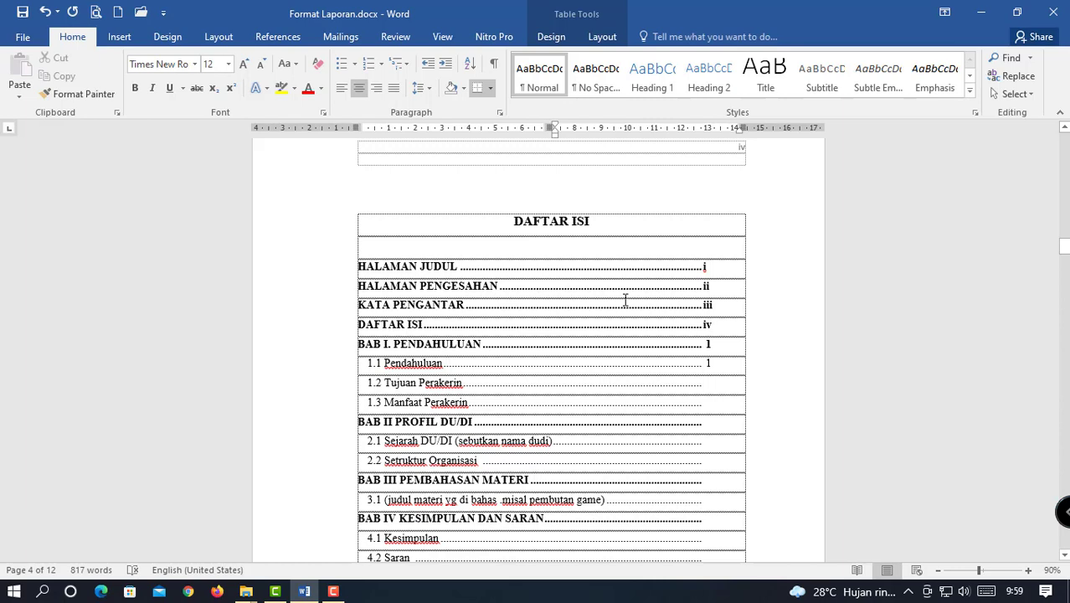
left_click(703, 268)
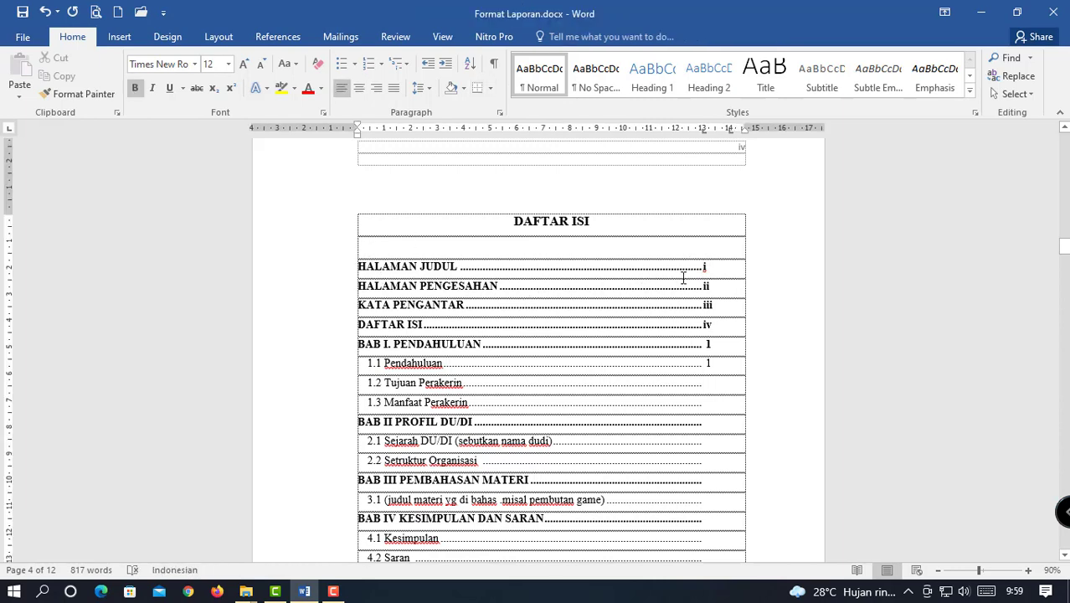
scroll(708, 282, "up", 15)
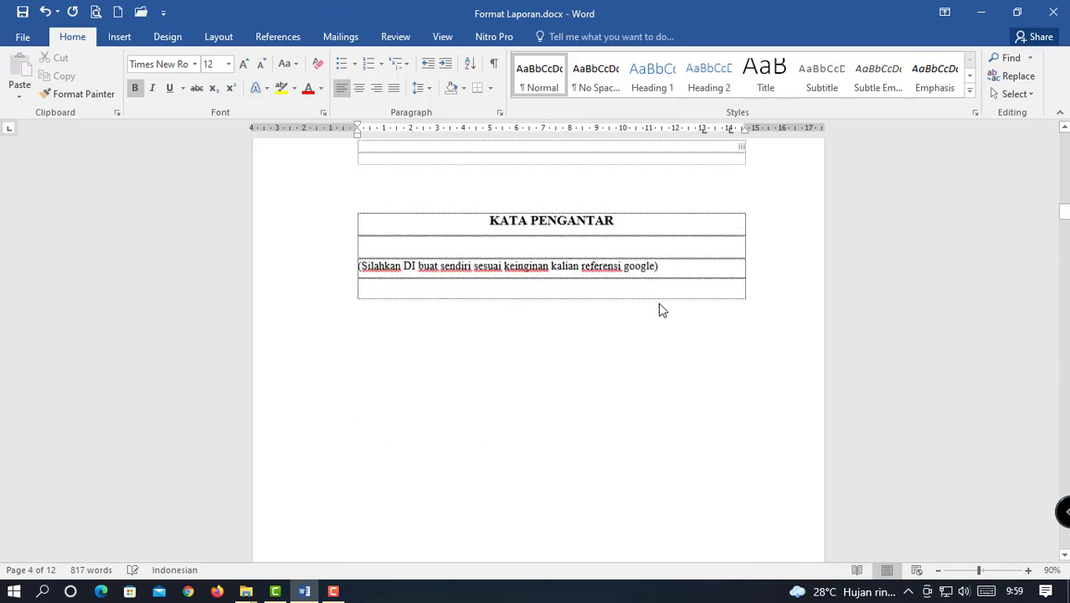
scroll(662, 315, "up", 12)
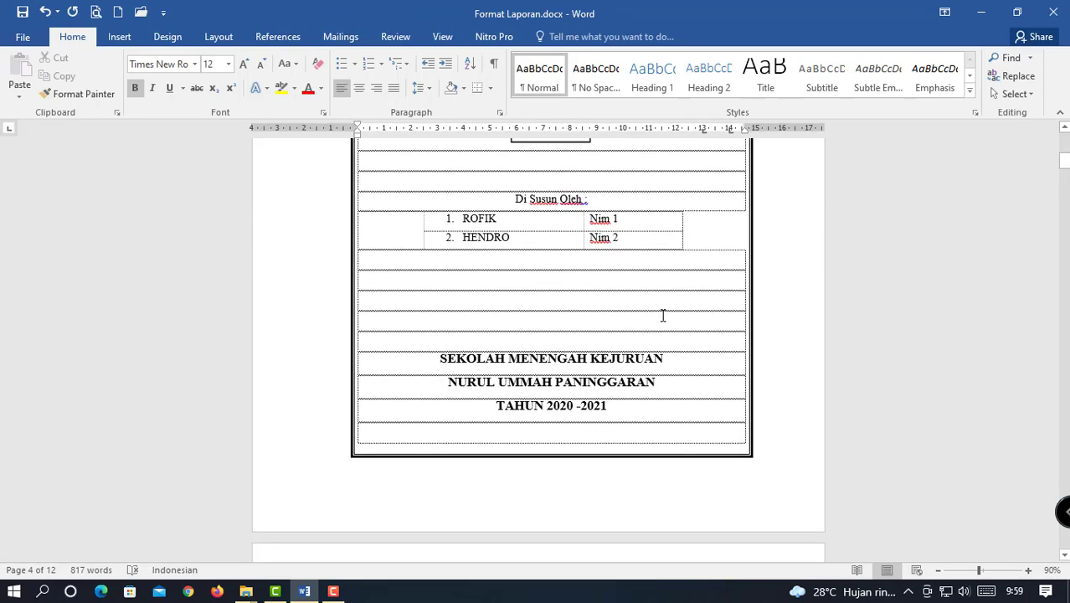
scroll(662, 314, "down", 4)
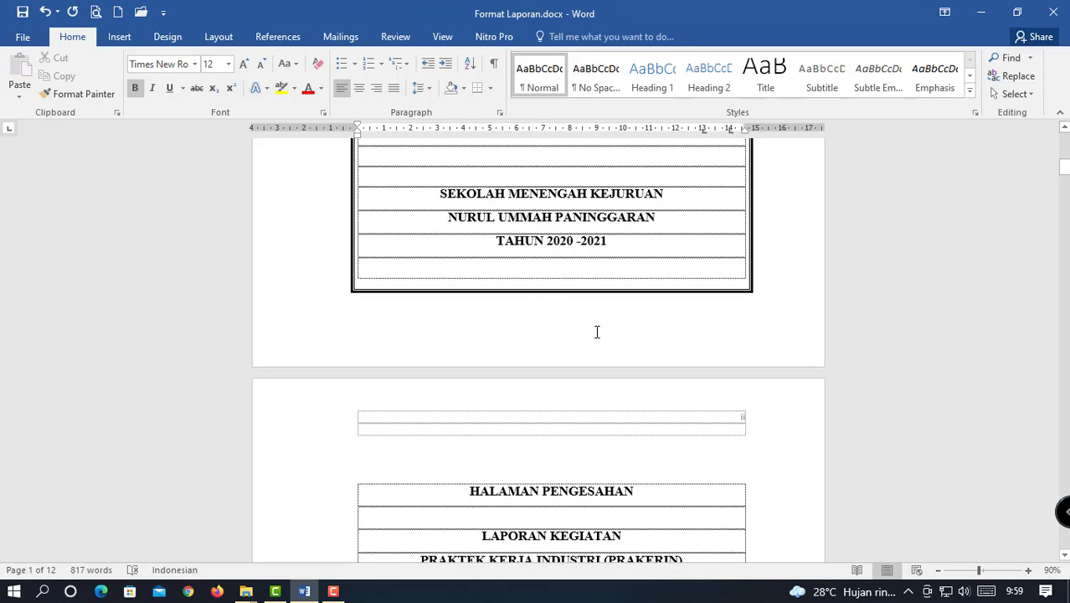
scroll(562, 329, "down", 10)
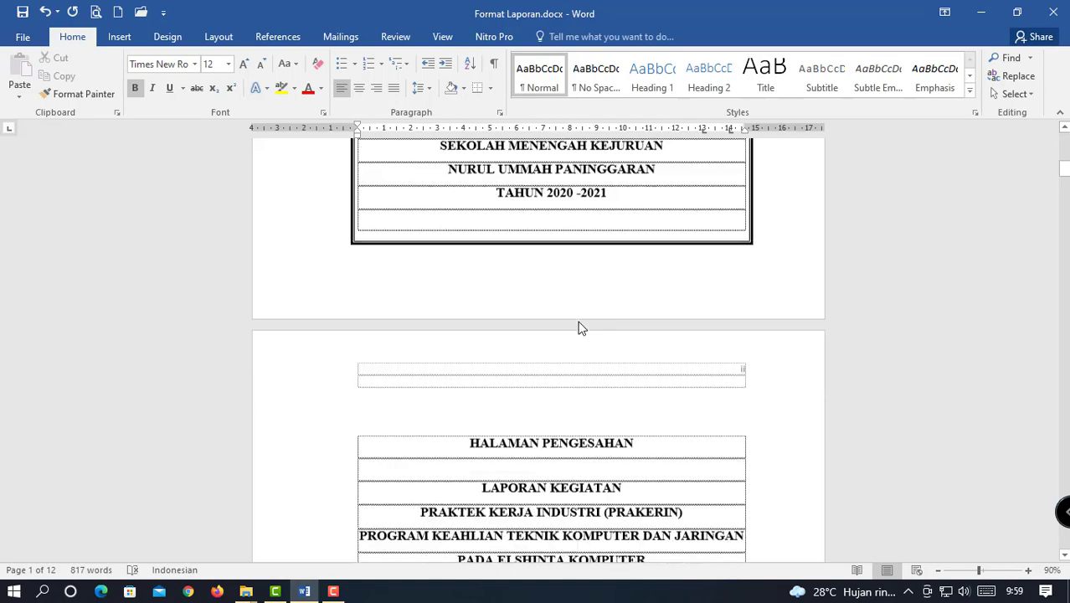
scroll(586, 327, "up", 6)
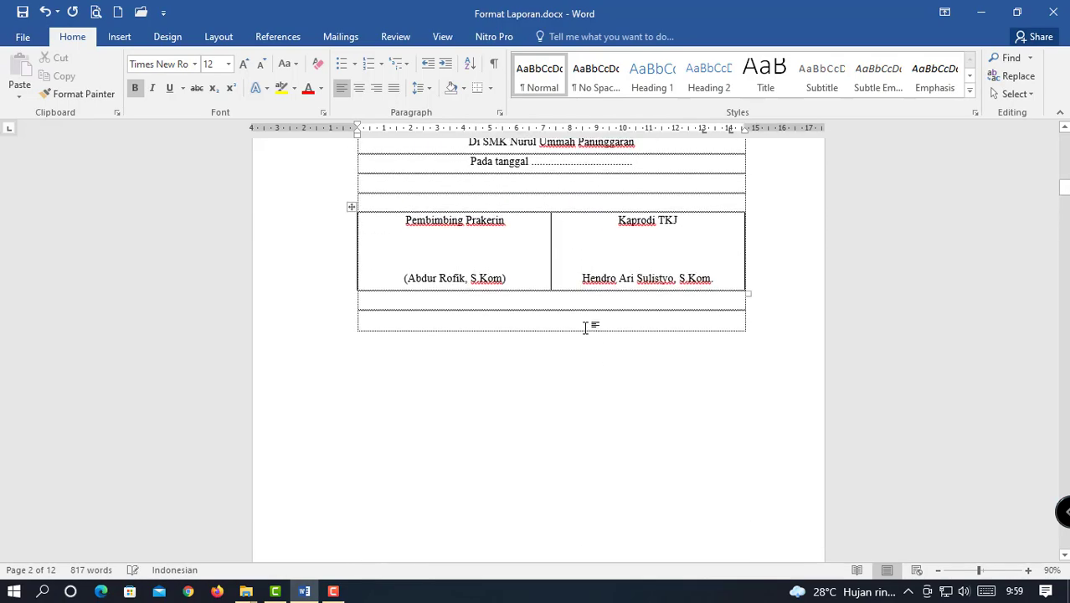
scroll(586, 328, "down", 6)
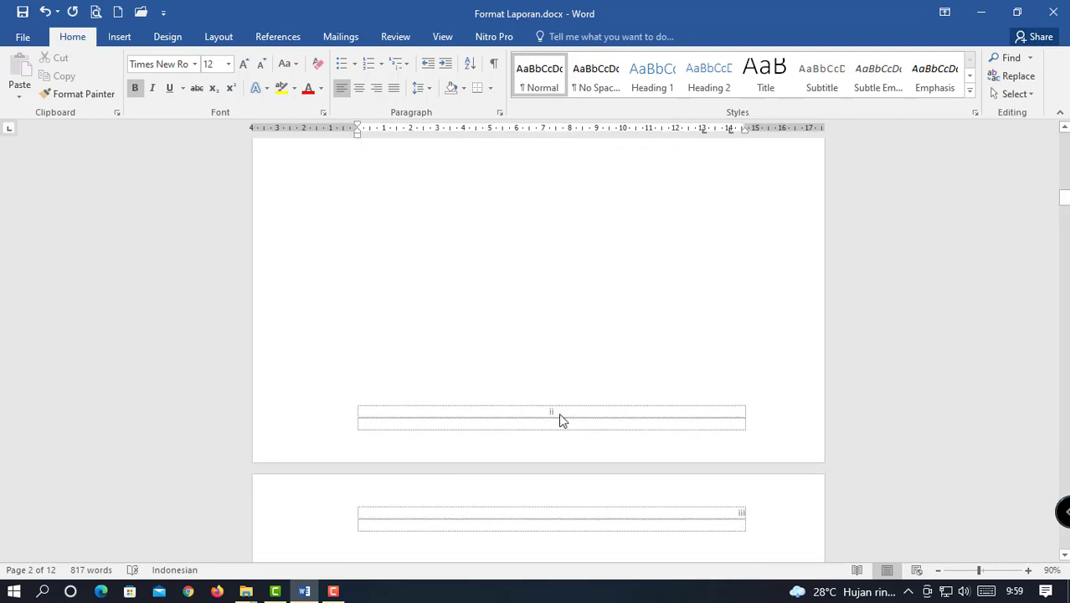
scroll(561, 414, "down", 15)
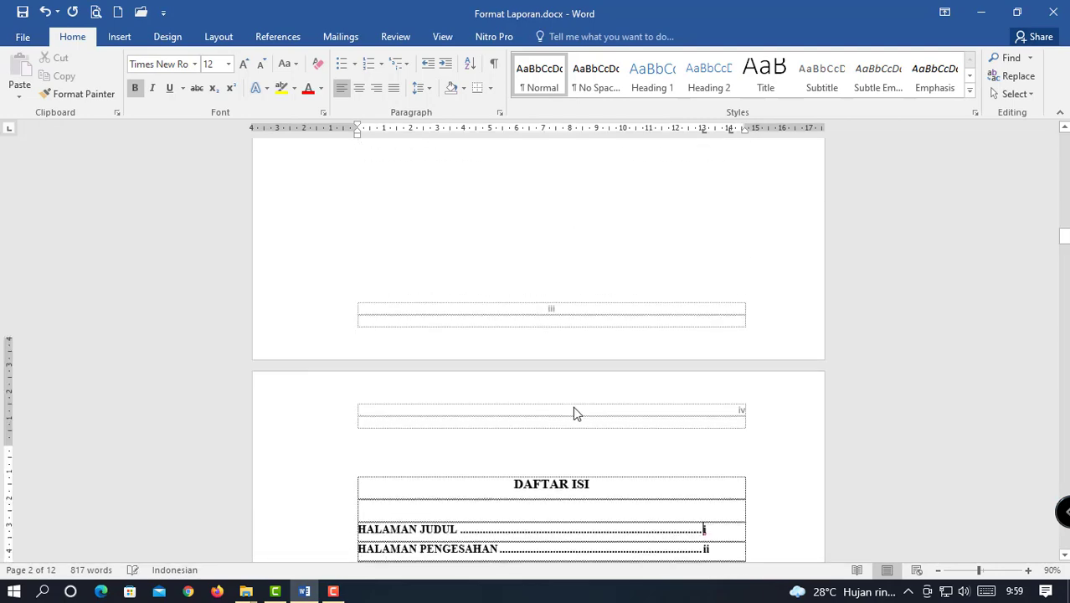
left_click(700, 309)
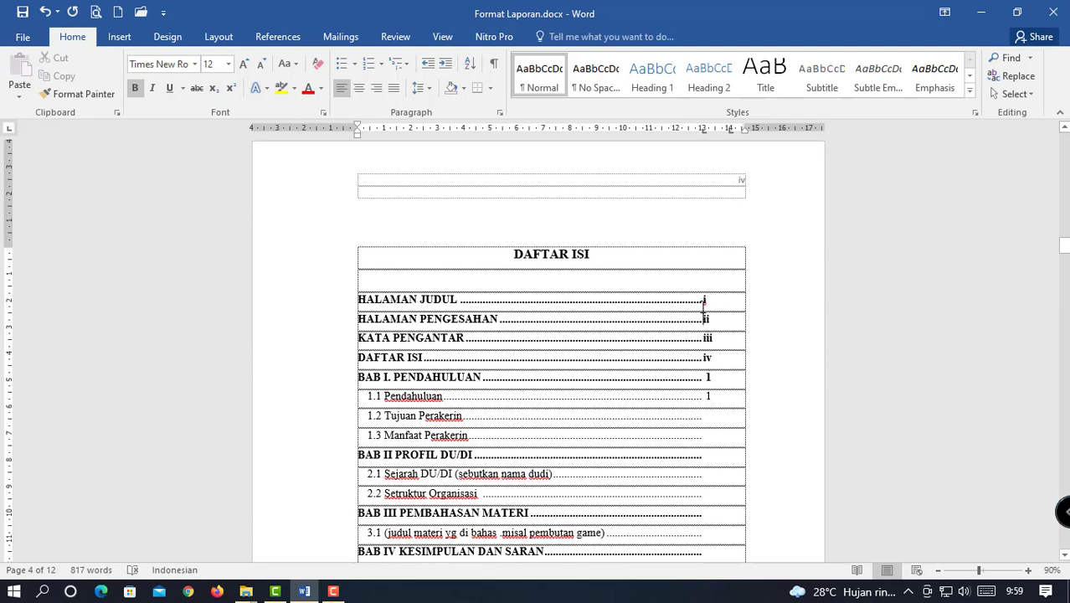
left_click_drag(701, 301, 712, 378)
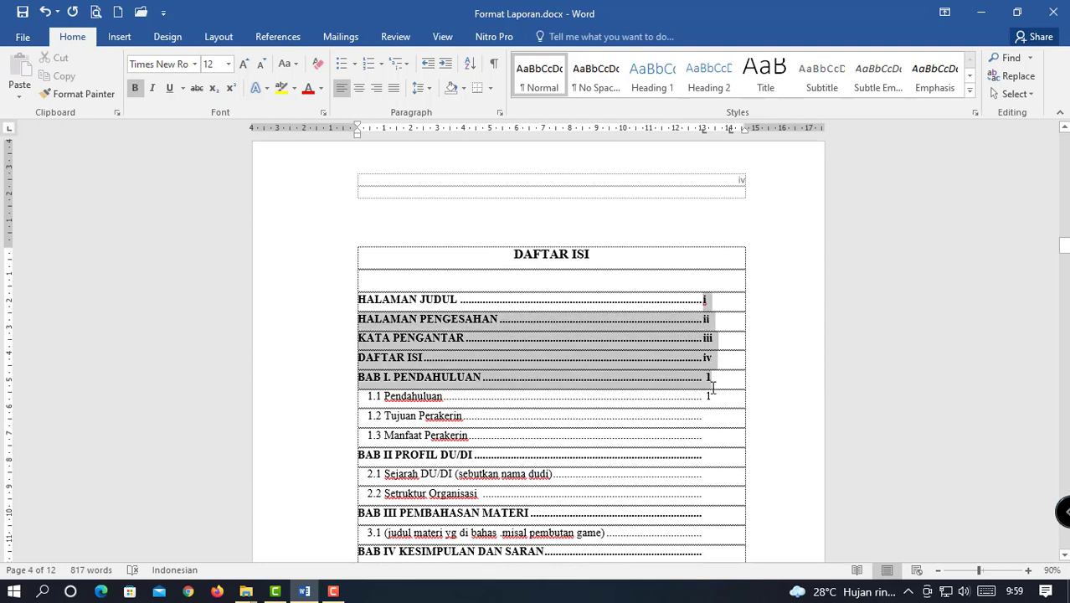
left_click(662, 398)
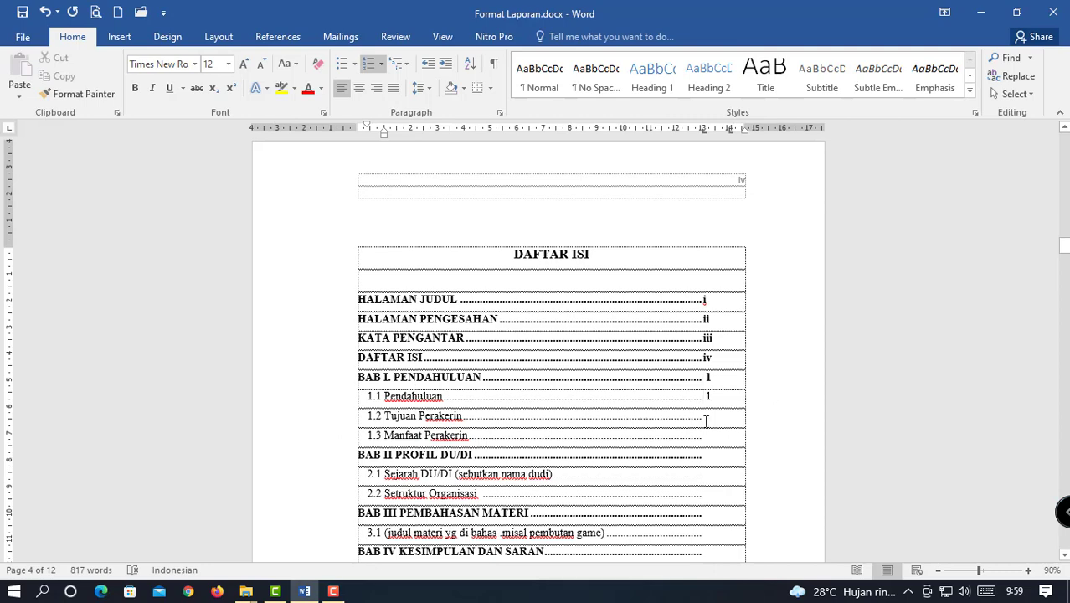
scroll(706, 421, "down", 3)
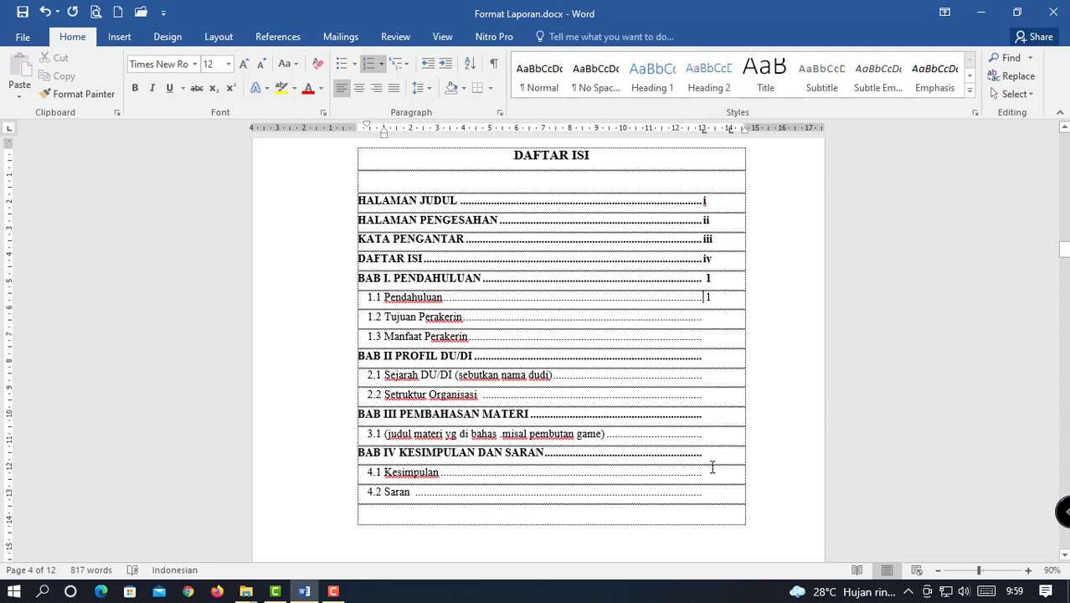
left_click(707, 317)
left_click(712, 360)
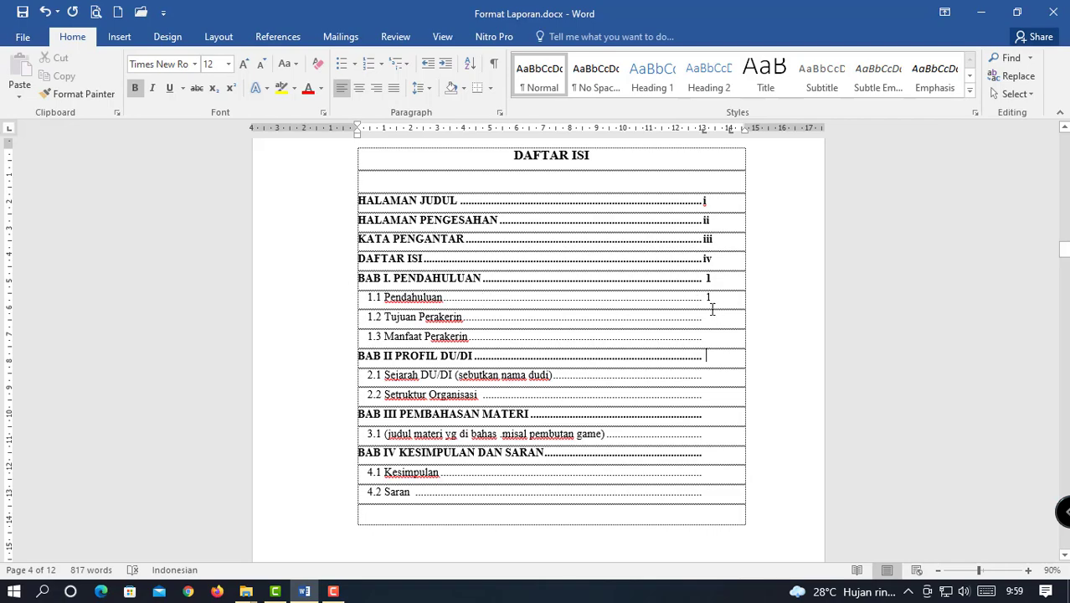
scroll(709, 319, "down", 12)
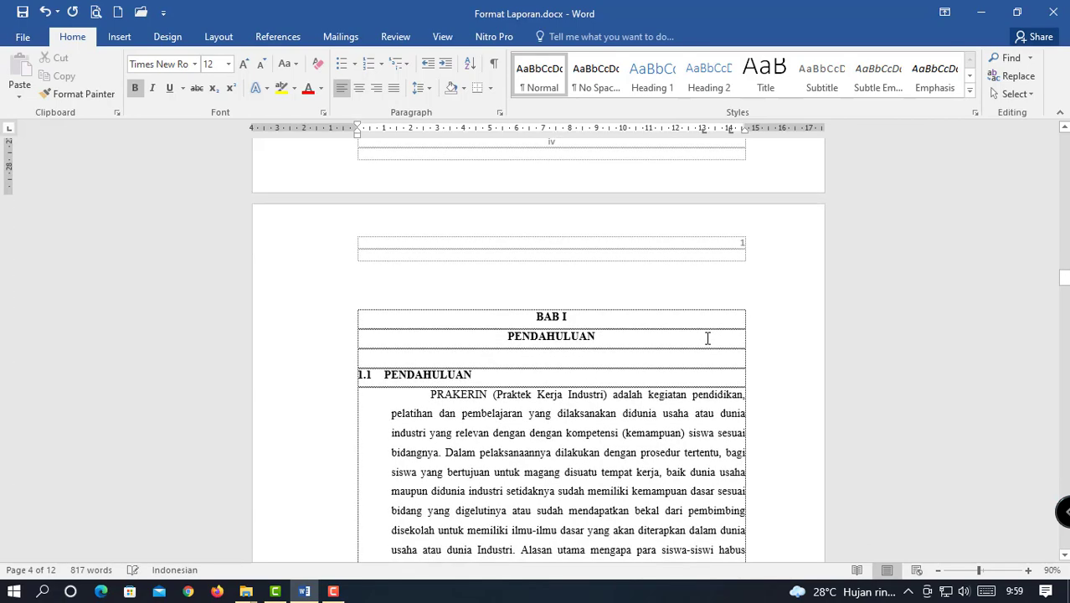
scroll(708, 336, "down", 8)
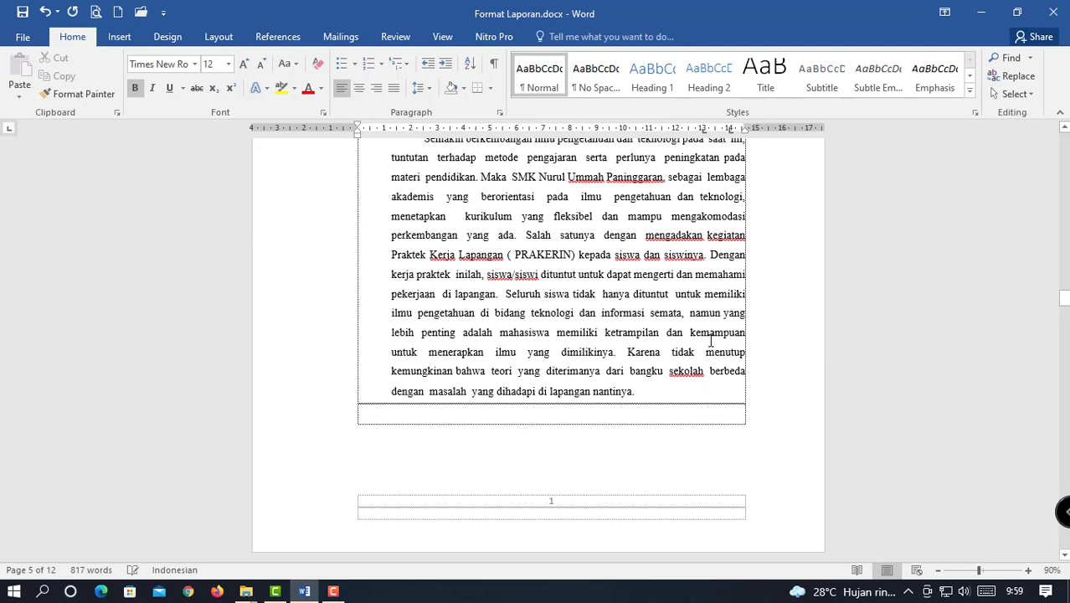
left_click(550, 503)
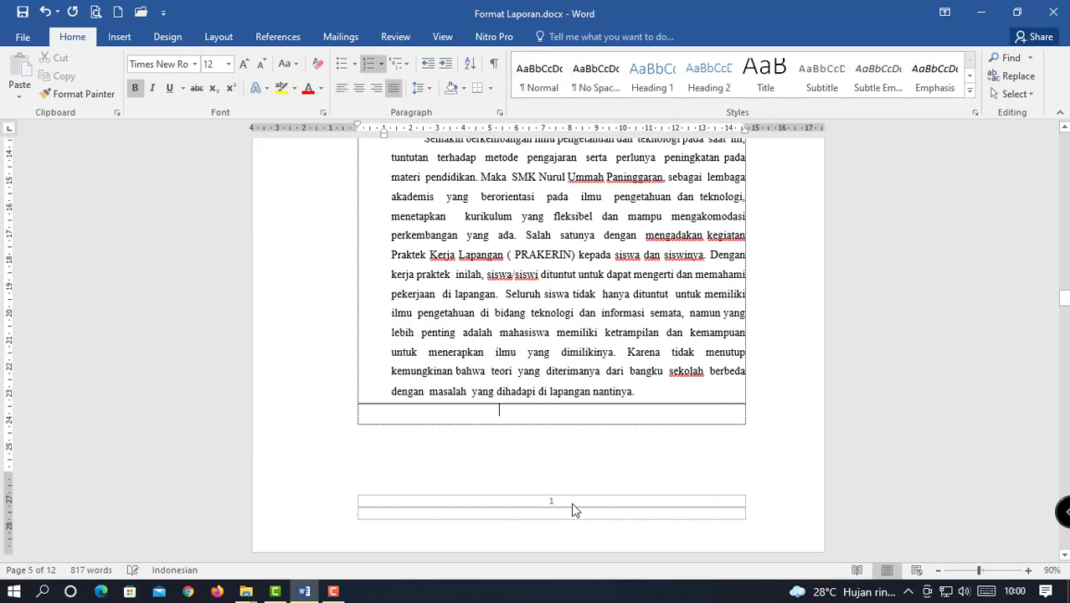
scroll(599, 476, "down", 4)
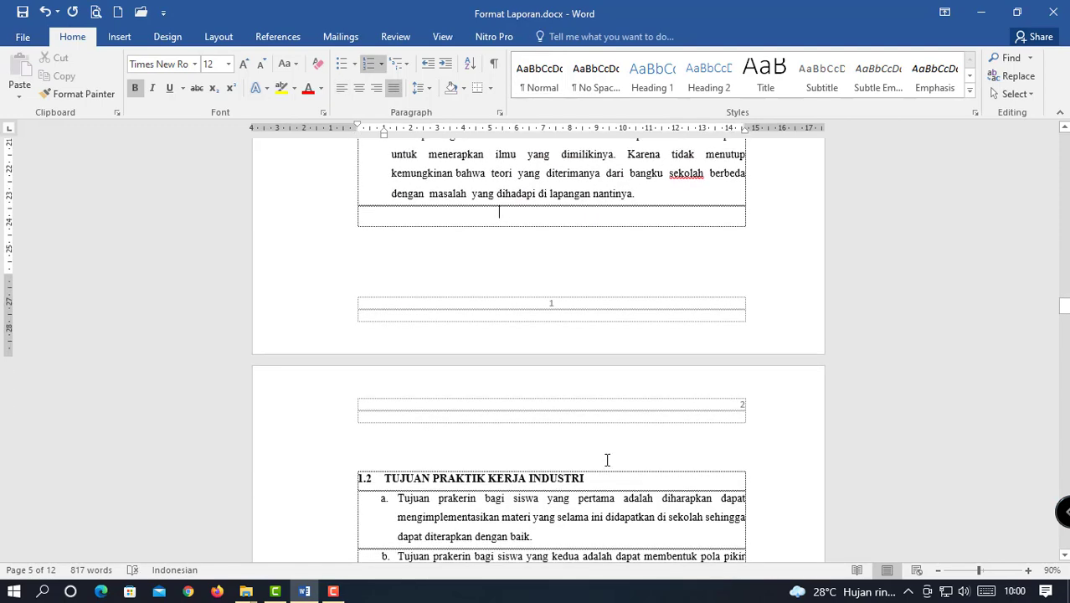
scroll(614, 467, "down", 10)
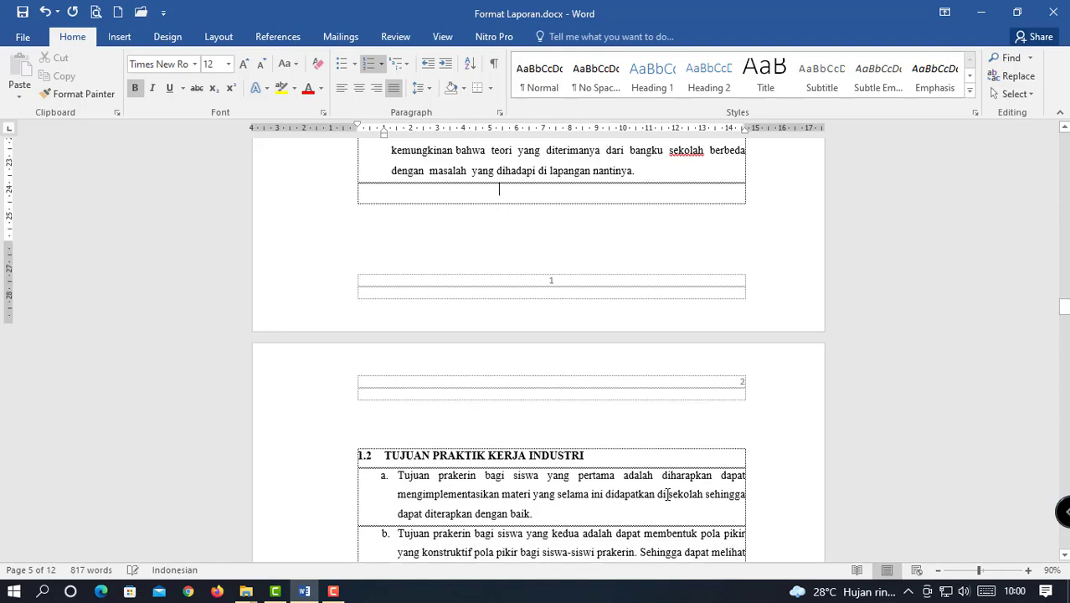
scroll(663, 482, "down", 1)
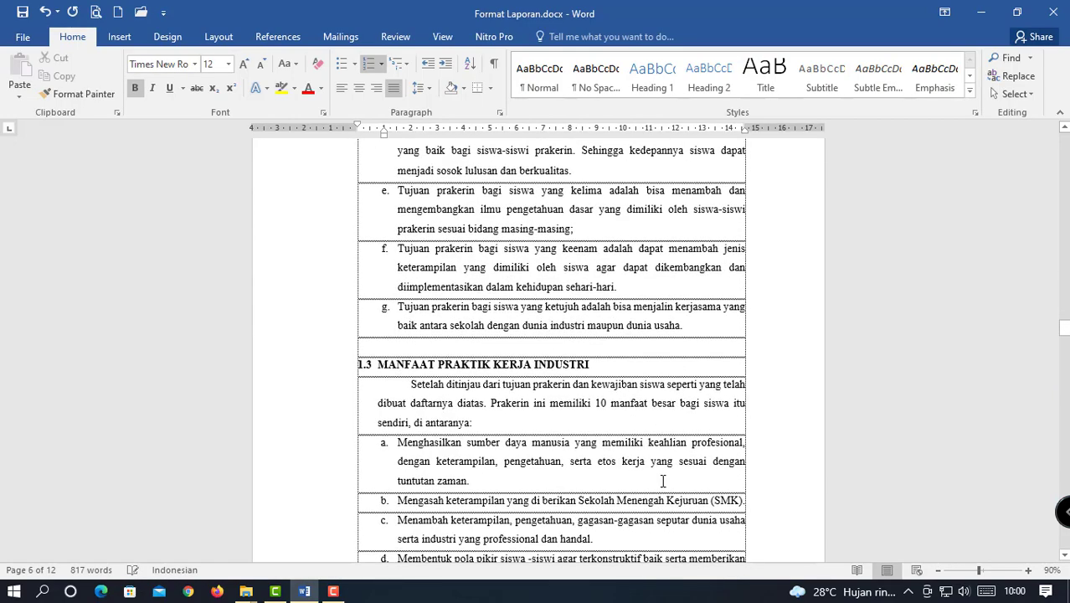
scroll(662, 473, "up", 20)
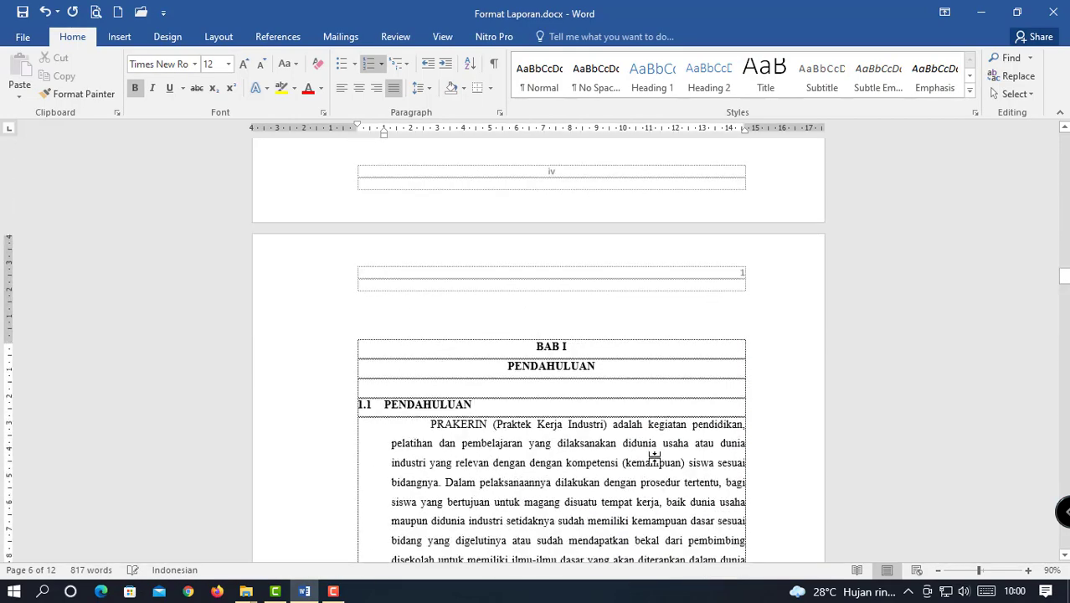
scroll(659, 465, "up", 5)
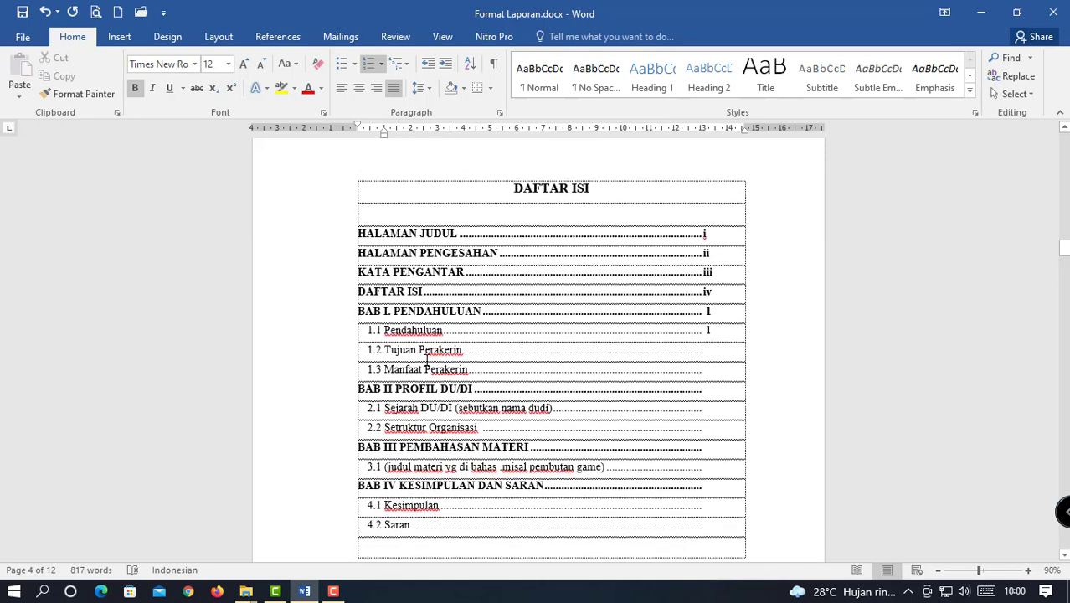
Type page numbers 22 after entry 1.2 and 3 after BAB II PROFIL DU/DI.
left_click(707, 350)
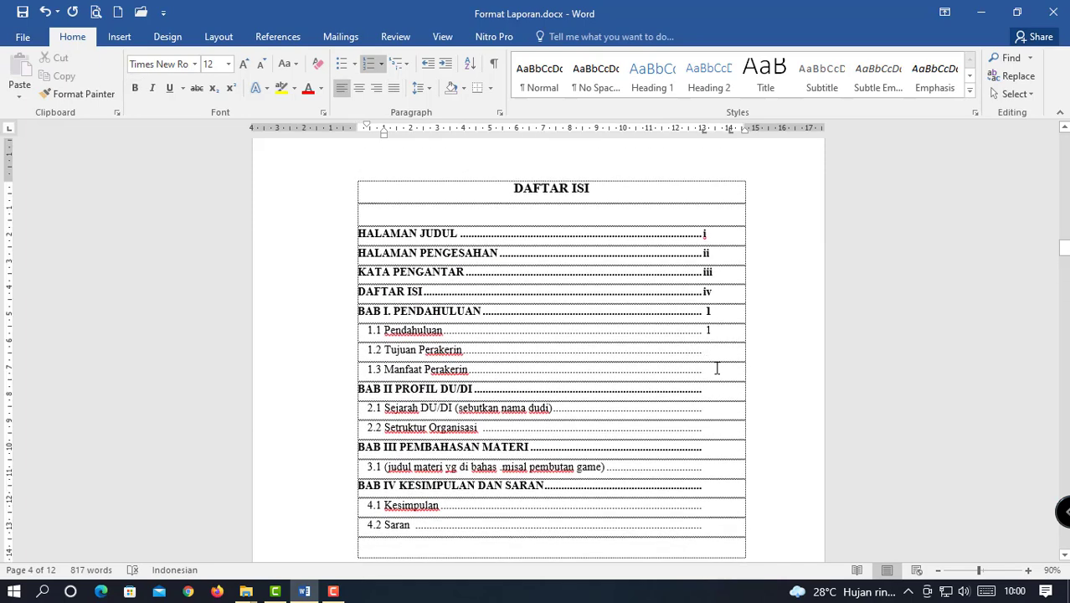
type("2")
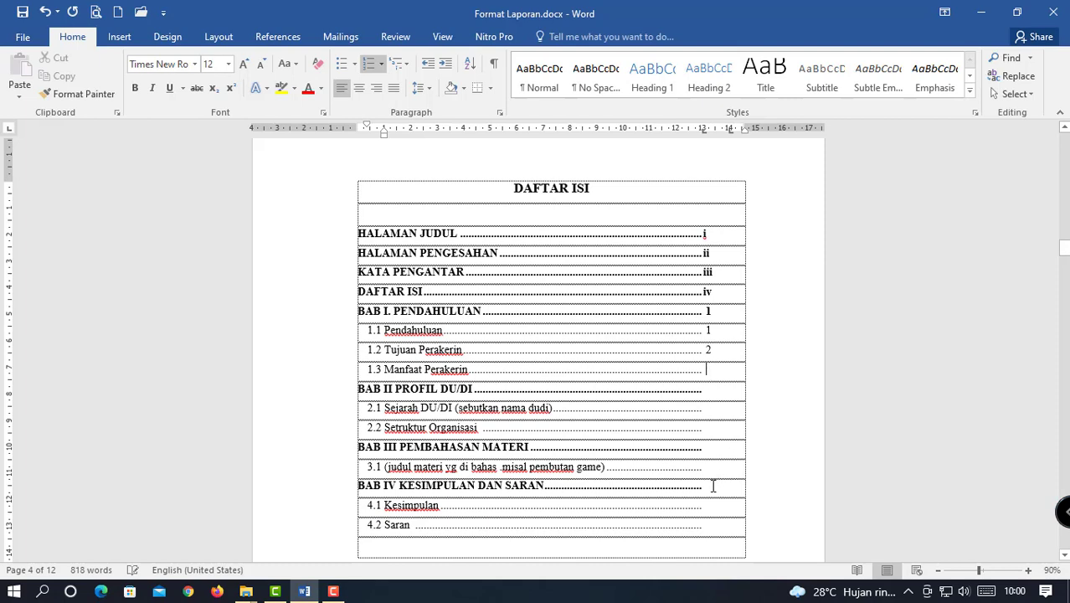
type("2")
left_click(717, 392)
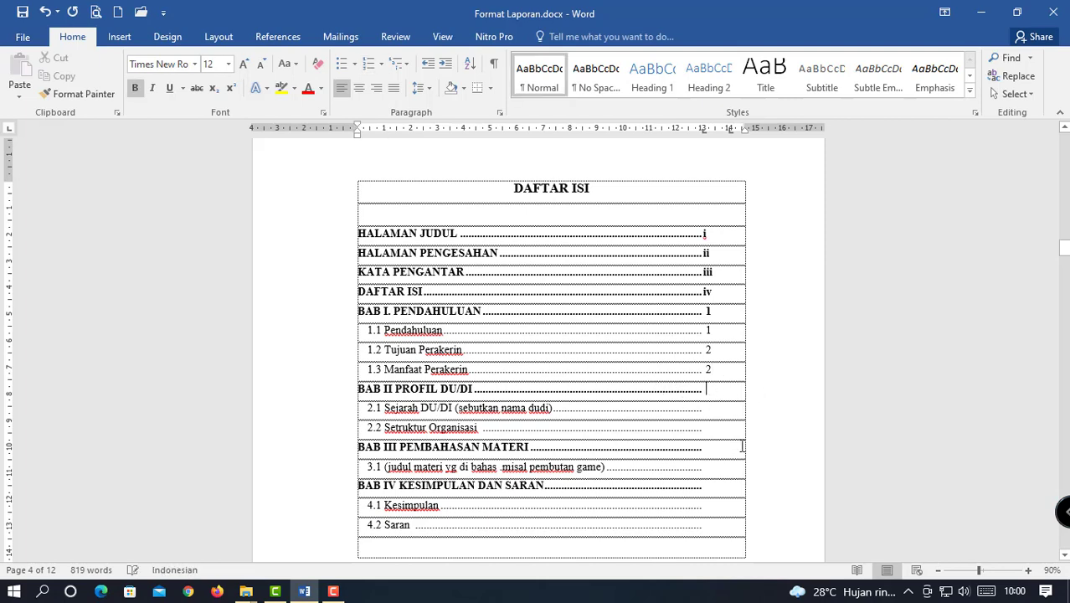
type("3")
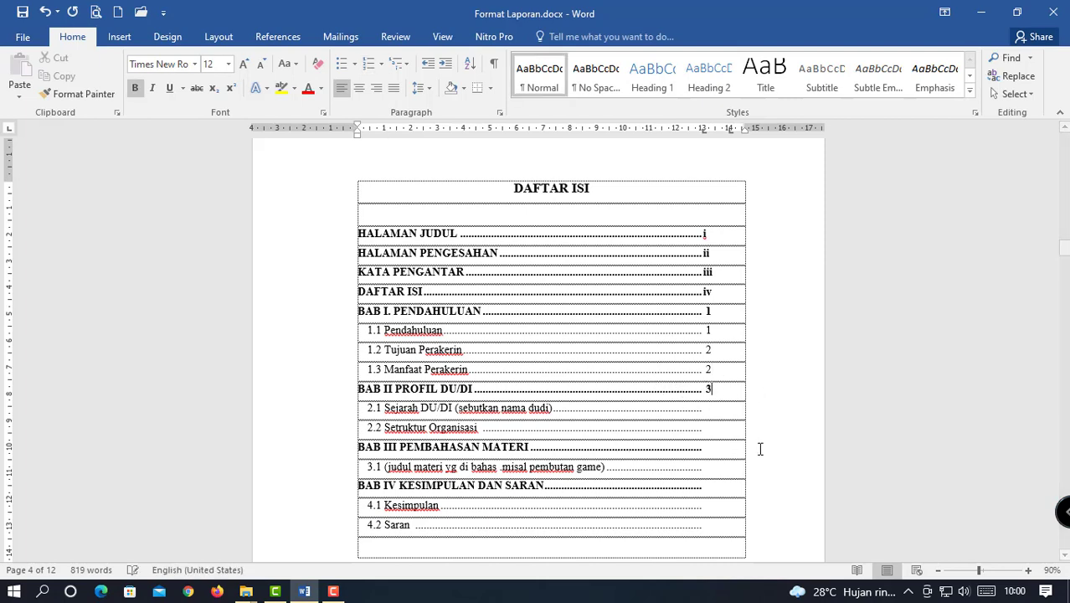
left_click(717, 412)
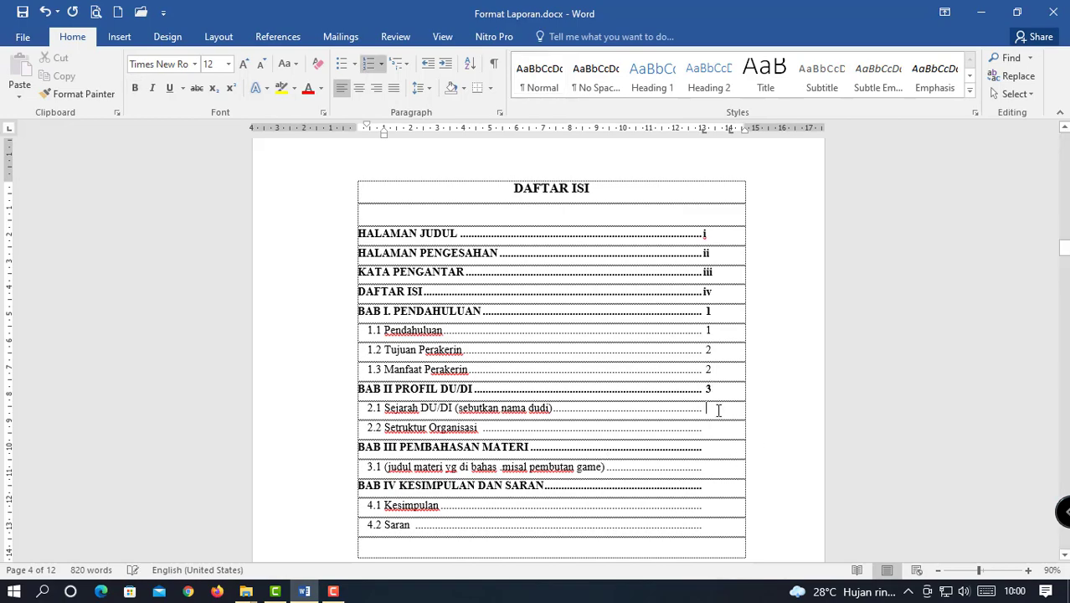
Give 2.1 Sejarah page 3 and review the contents down to 4.2 Saran.
type("3")
scroll(720, 444, "down", 5)
scroll(721, 464, "down", 20)
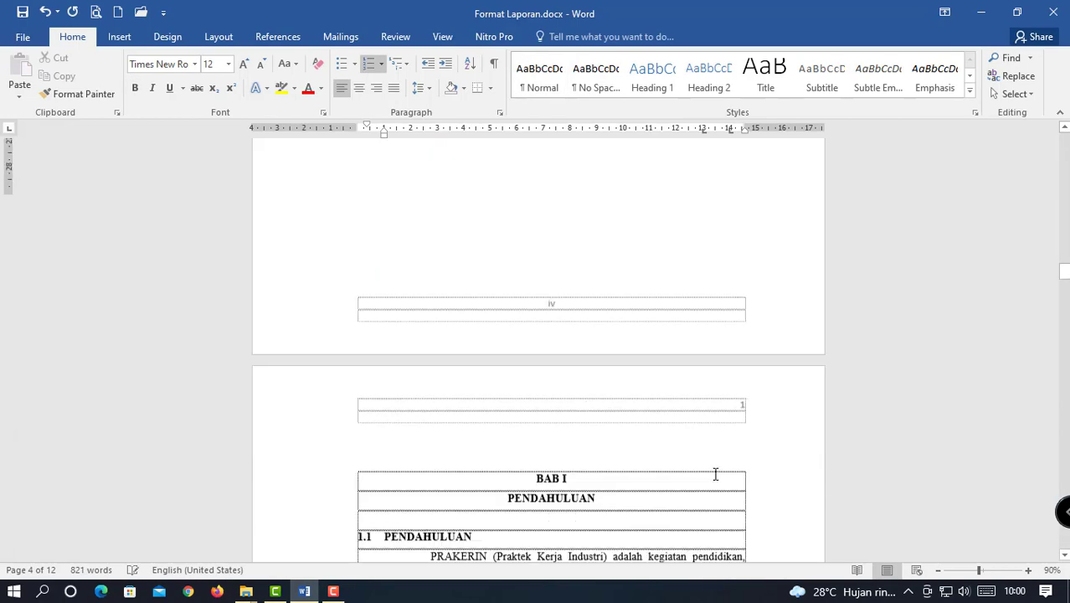
scroll(703, 471, "down", 2)
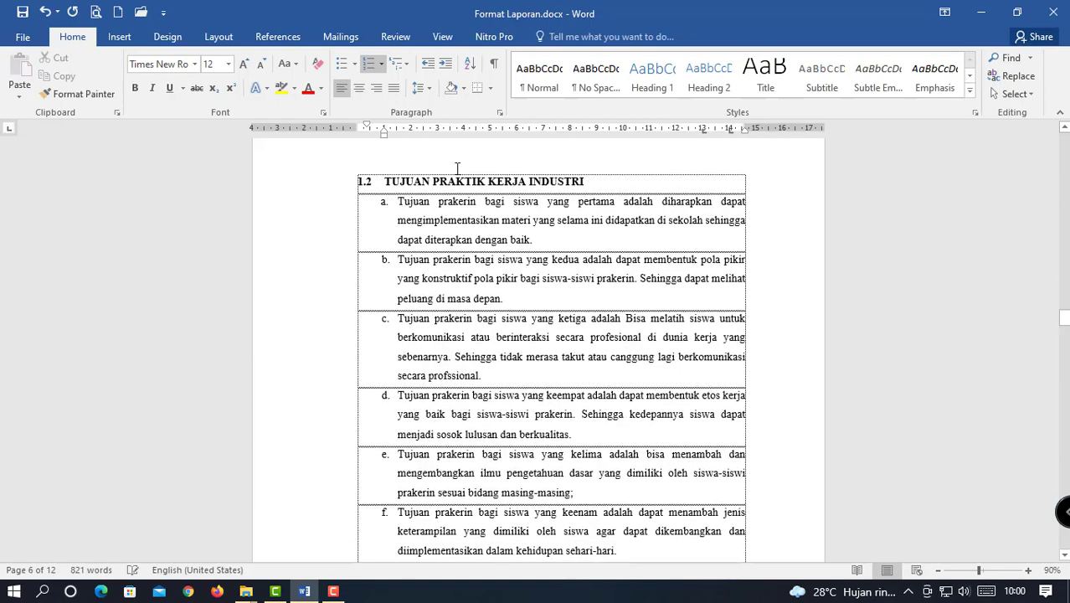
scroll(616, 364, "down", 20)
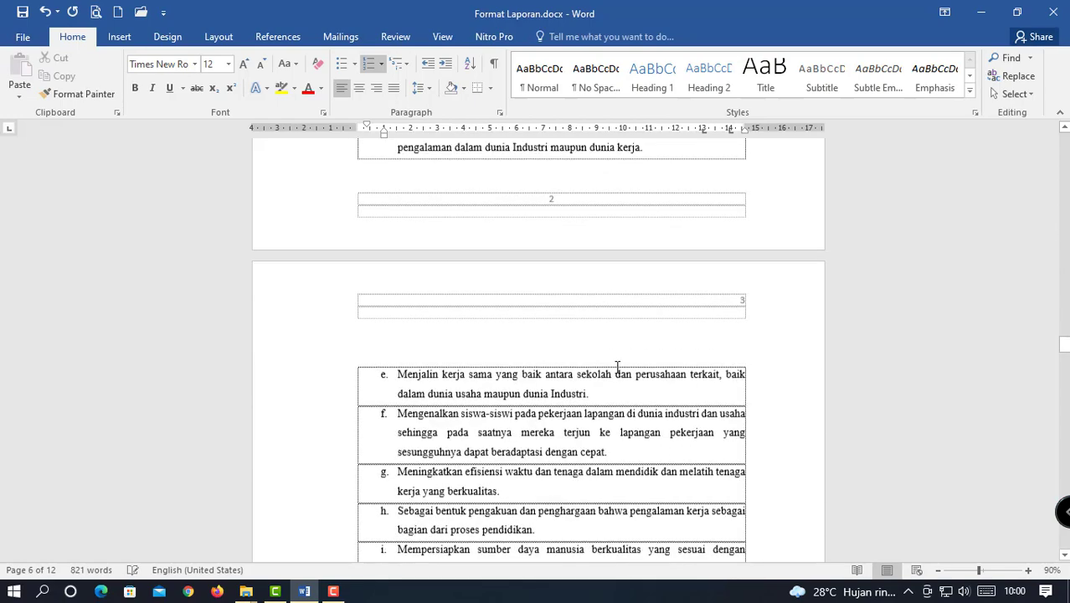
scroll(621, 366, "down", 15)
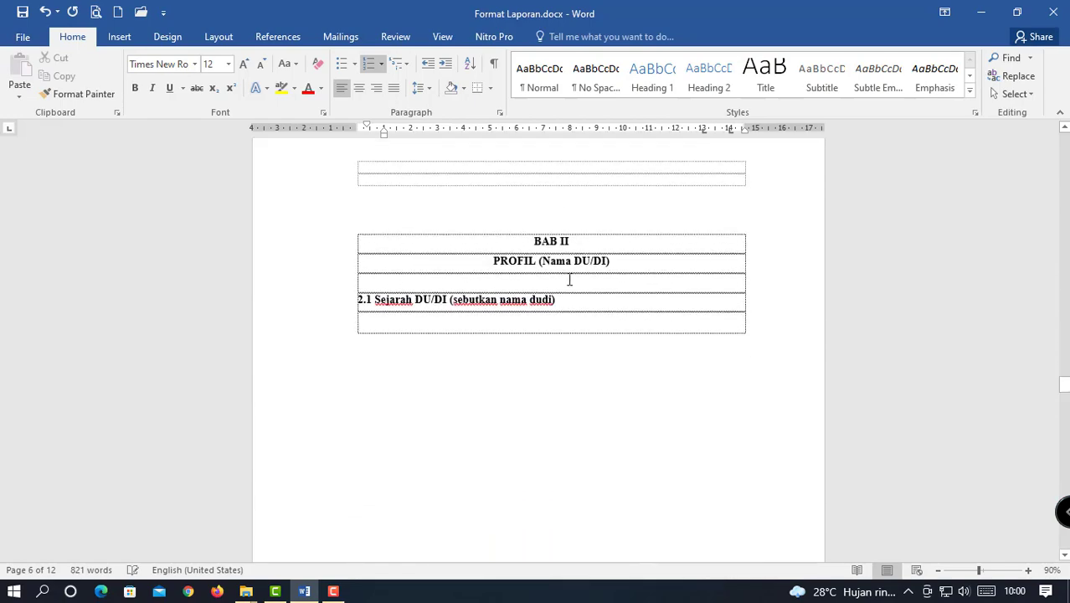
scroll(615, 304, "down", 16)
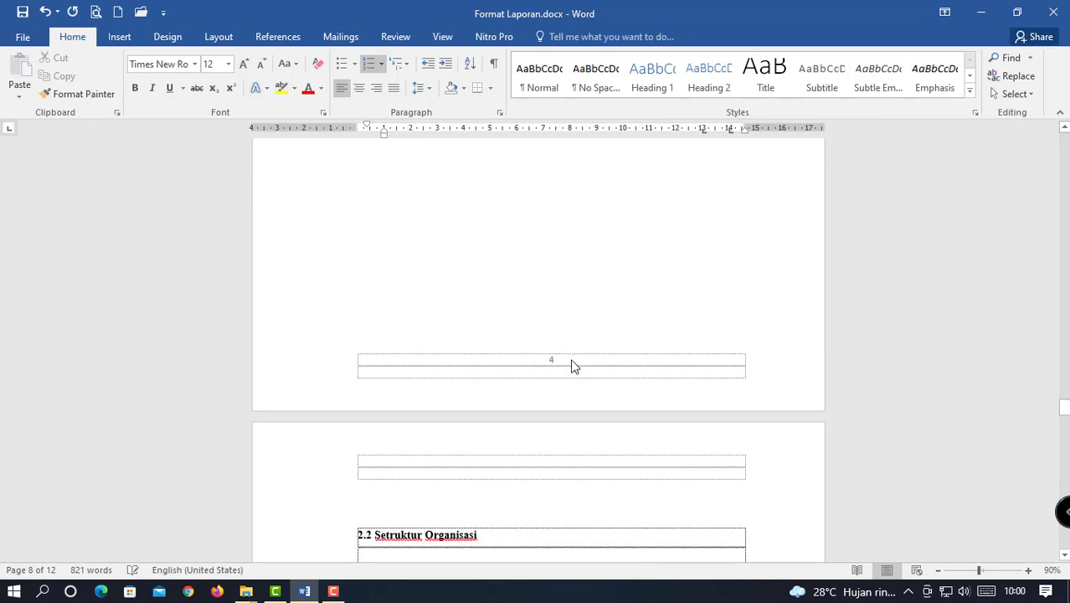
scroll(635, 344, "up", 5)
scroll(634, 343, "up", 10)
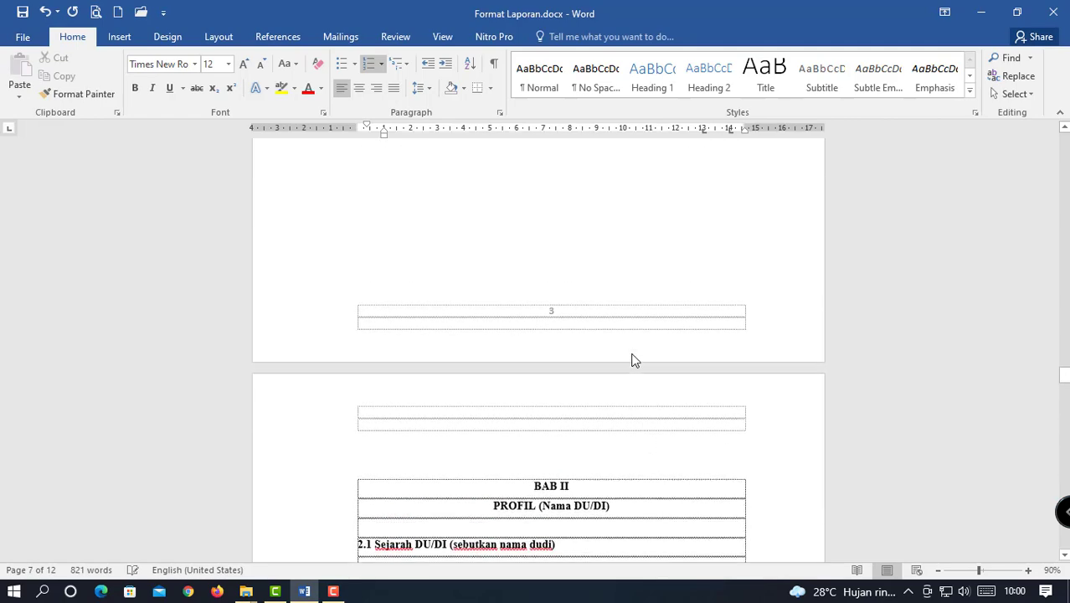
scroll(634, 357, "up", 4)
scroll(633, 365, "down", 10)
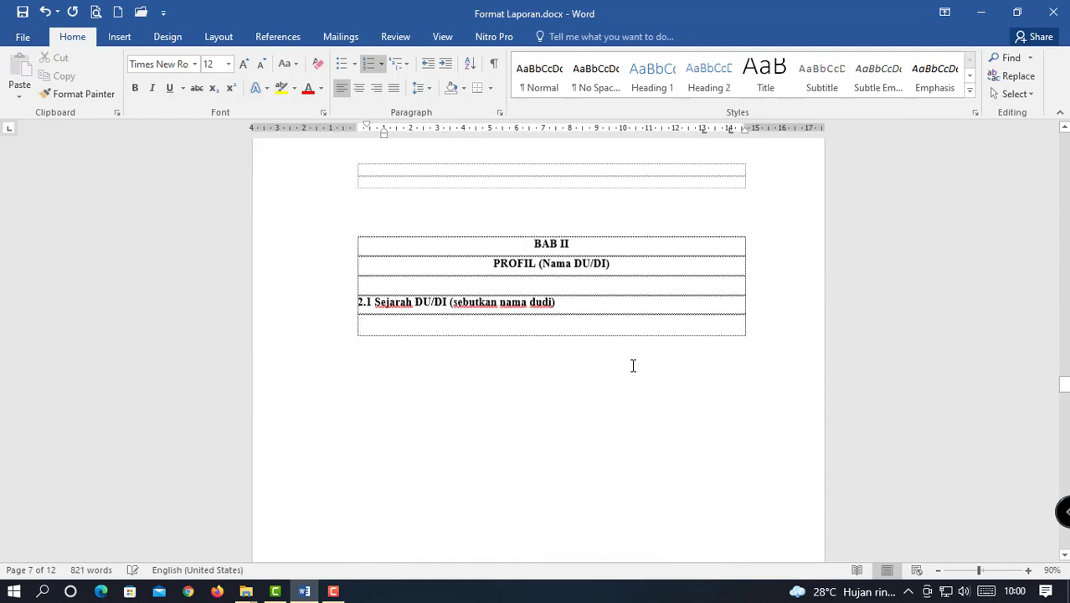
scroll(642, 368, "up", 15)
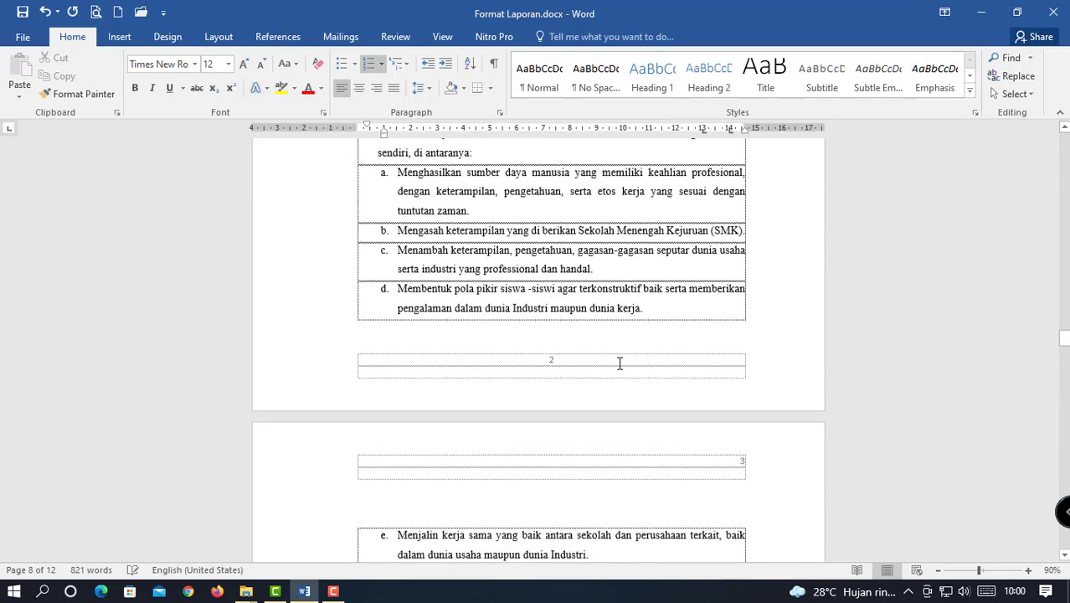
scroll(615, 355, "up", 20)
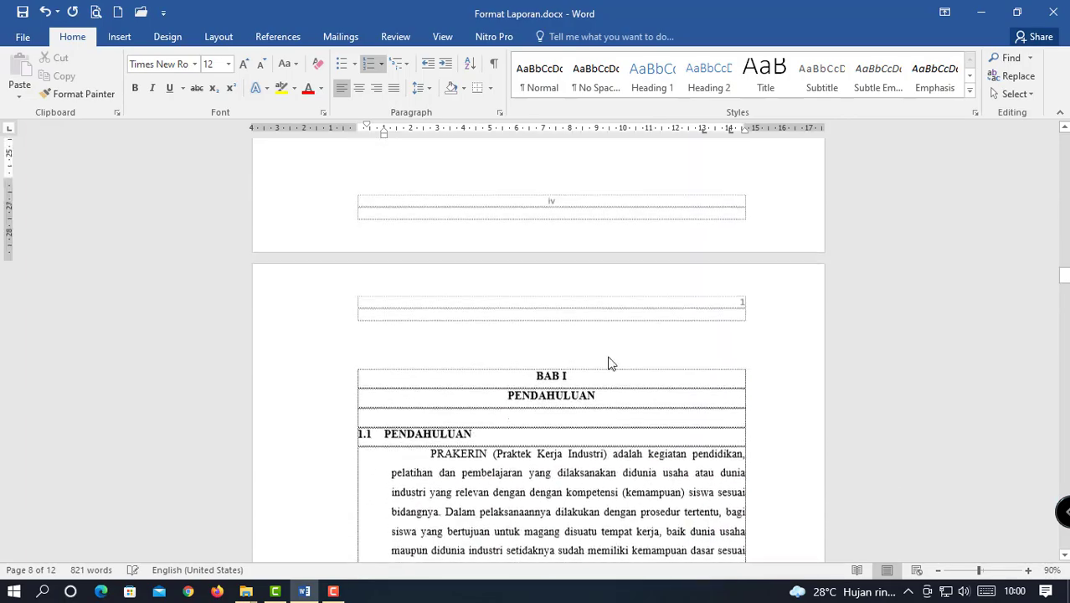
scroll(623, 356, "up", 6)
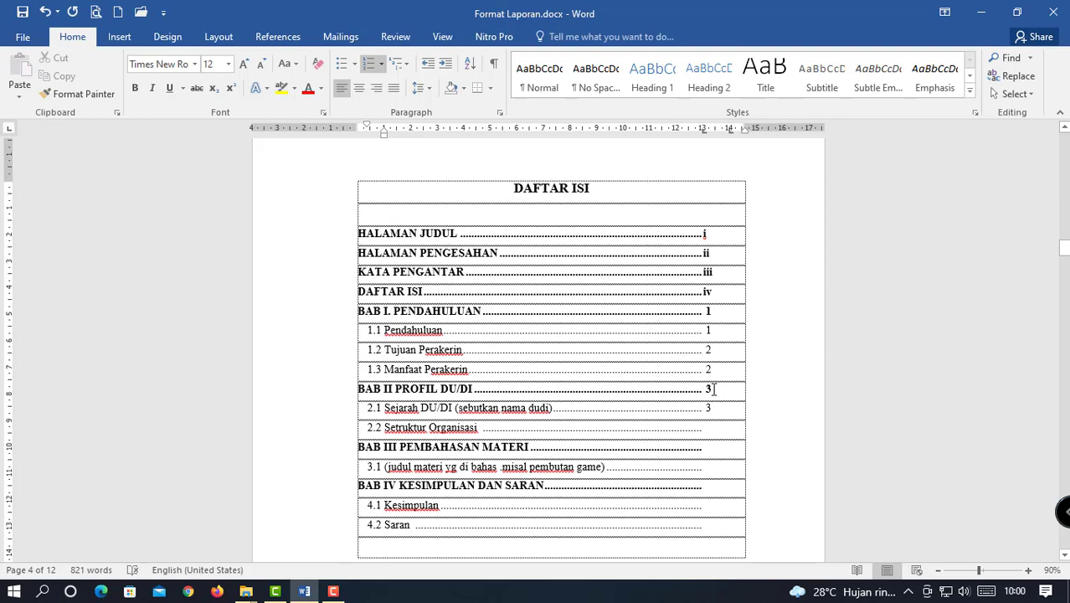
Change the BAB II PROFIL DU/DI page number from 3 to 4.
double_click(708, 390)
type("4")
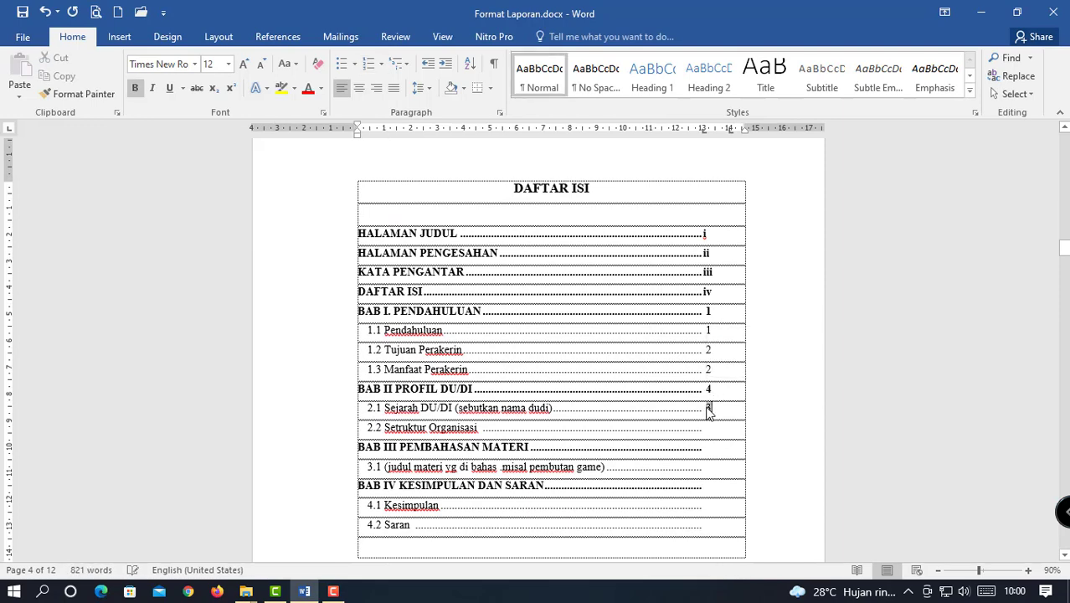
scroll(709, 473, "down", 20)
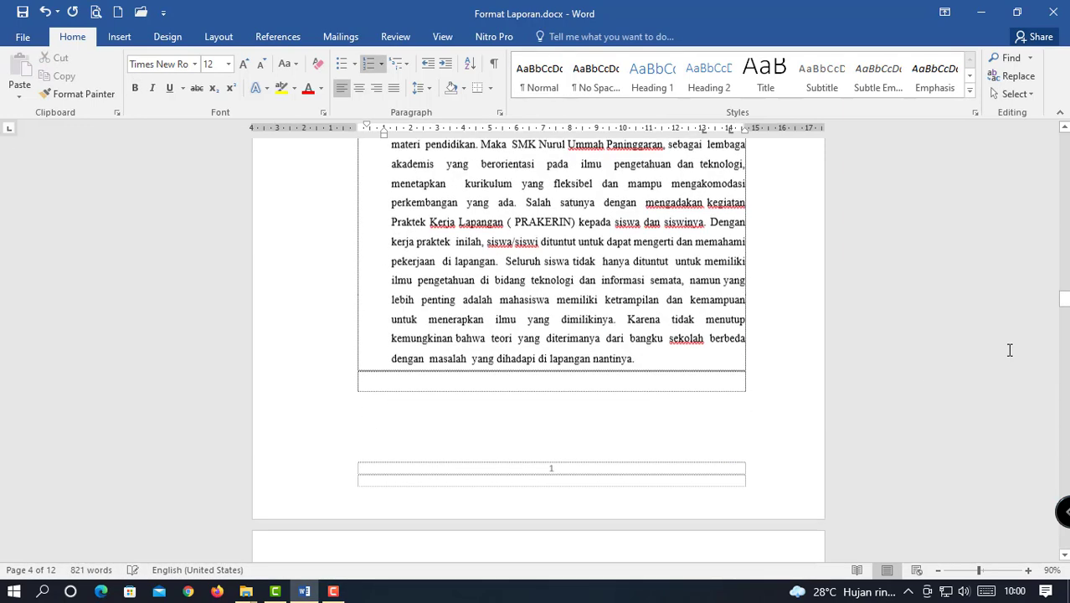
left_click_drag(1063, 301, 1064, 379)
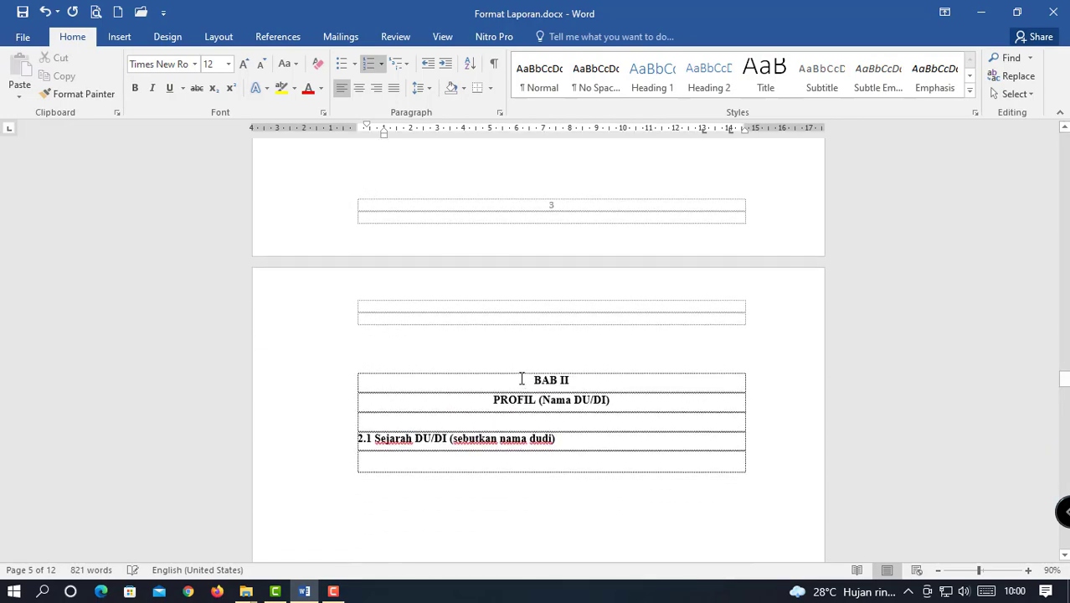
scroll(521, 380, "down", 2)
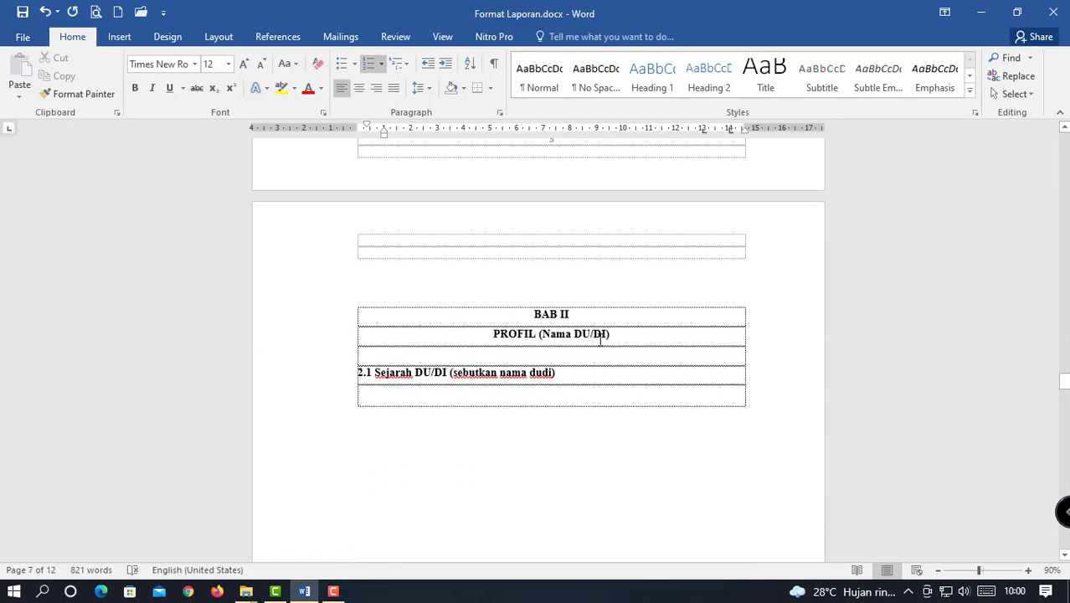
scroll(594, 375, "down", 10)
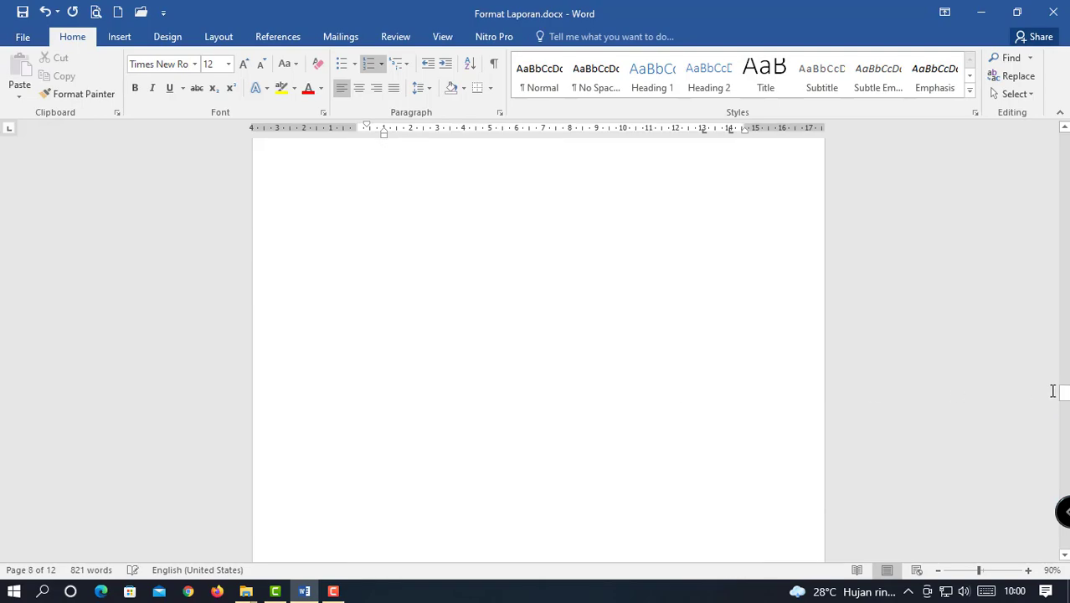
left_click_drag(1062, 391, 1060, 244)
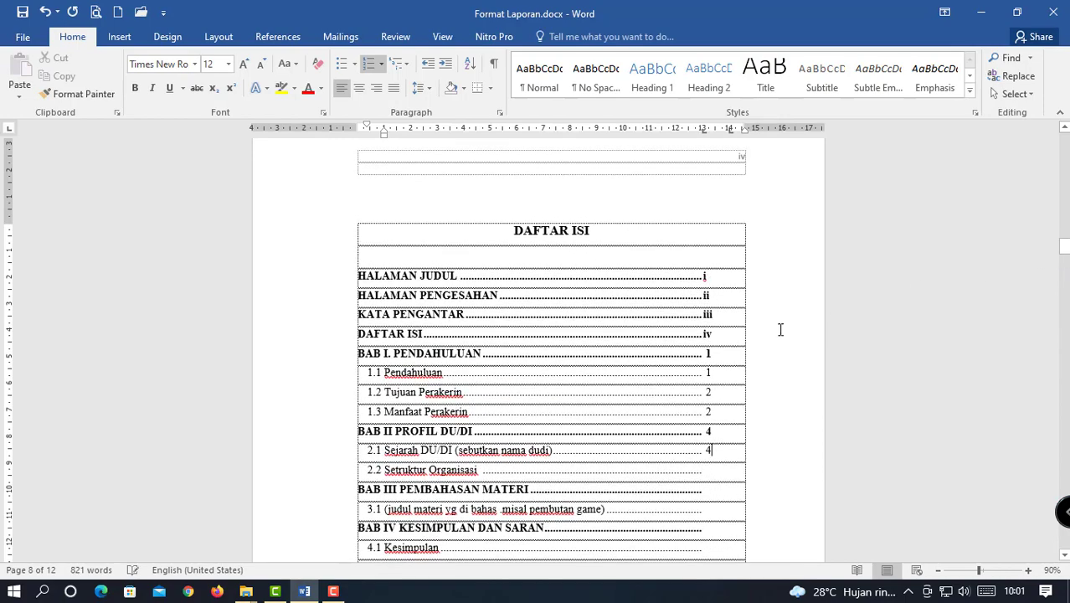
scroll(771, 331, "down", 3)
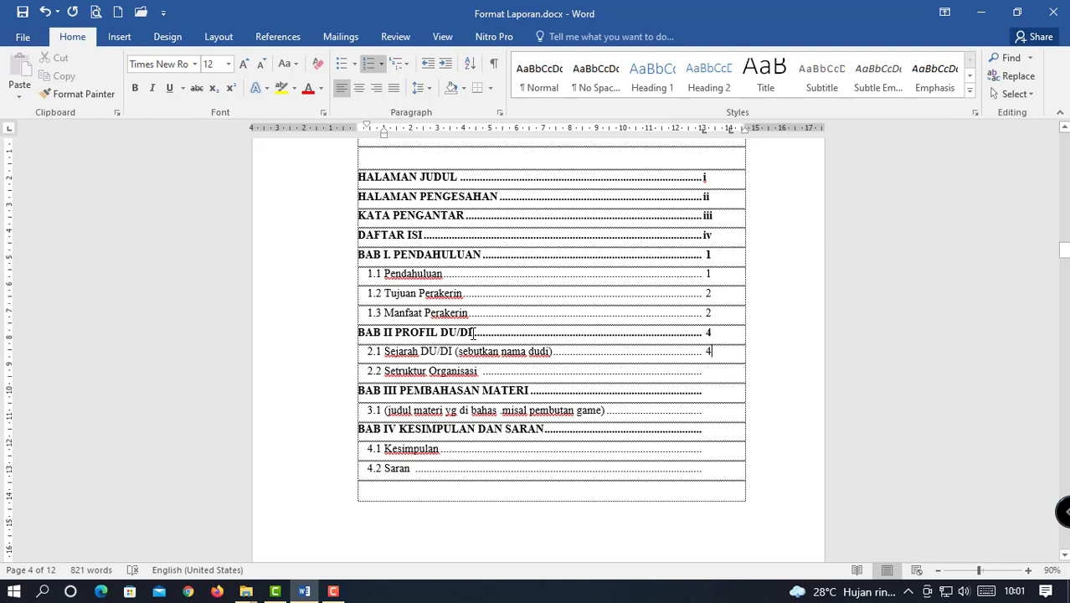
Rename BAB II to PROFIL ELSHITA KOMPUTER and add 'elshinta komputer' to entries 2.1 and 2.2.
left_click_drag(473, 332, 442, 333)
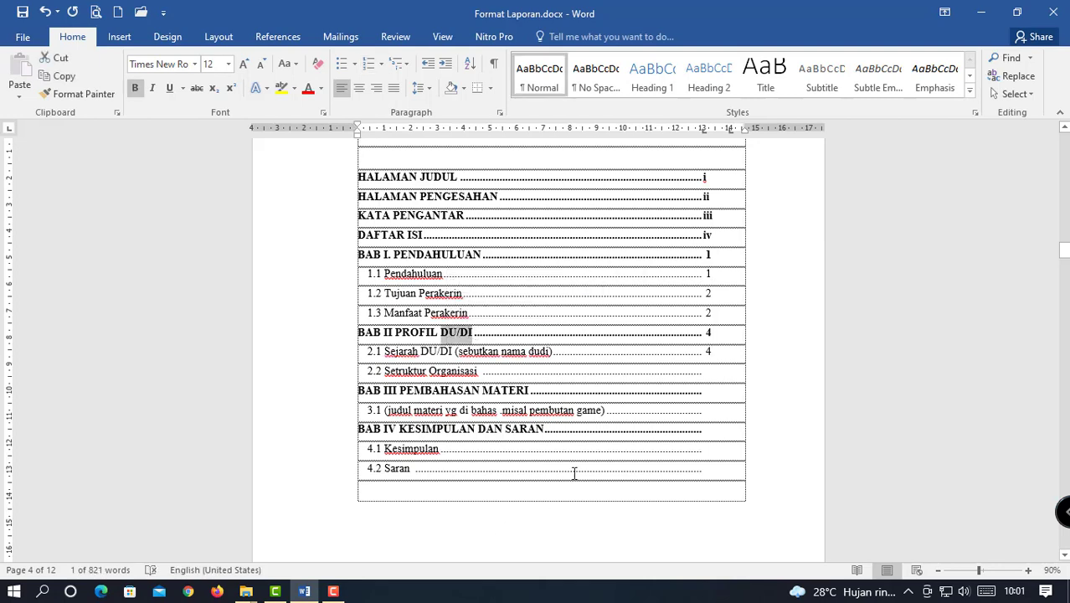
type("ELSHITA ")
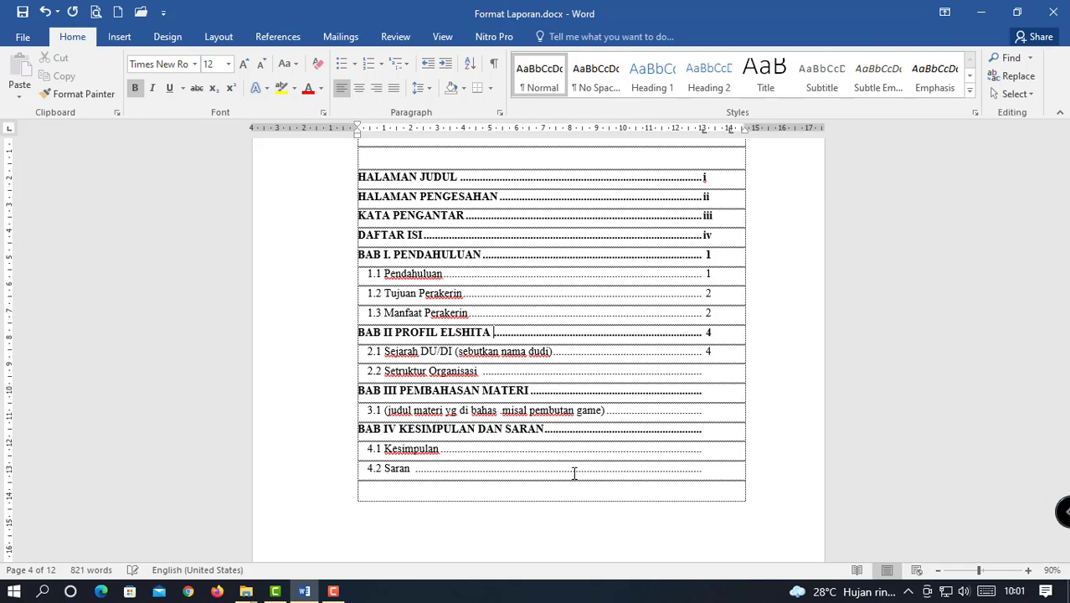
type("KOMPUTER")
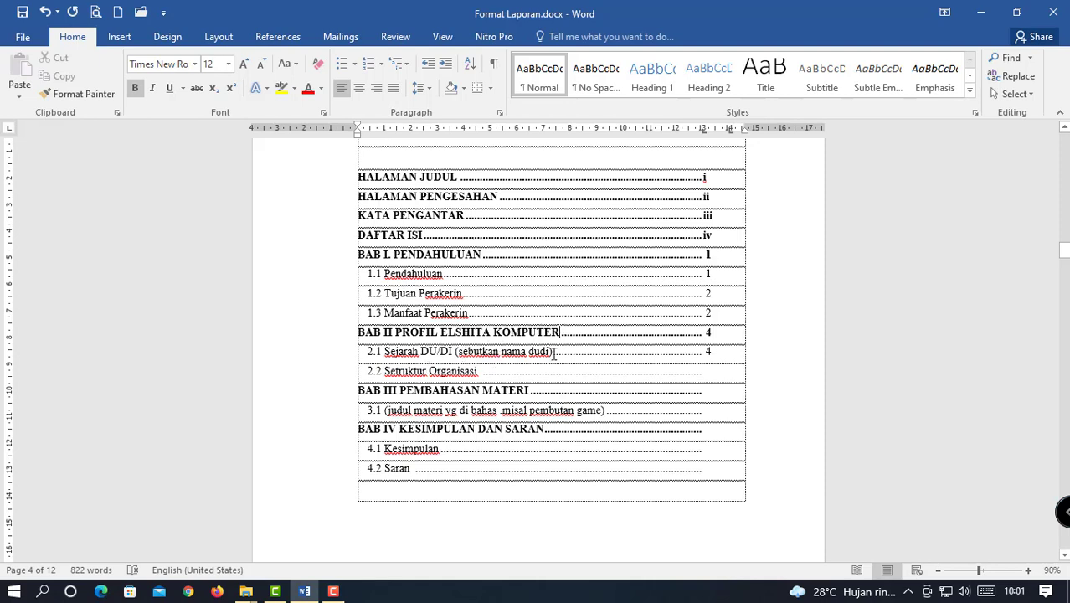
left_click_drag(553, 353, 424, 359)
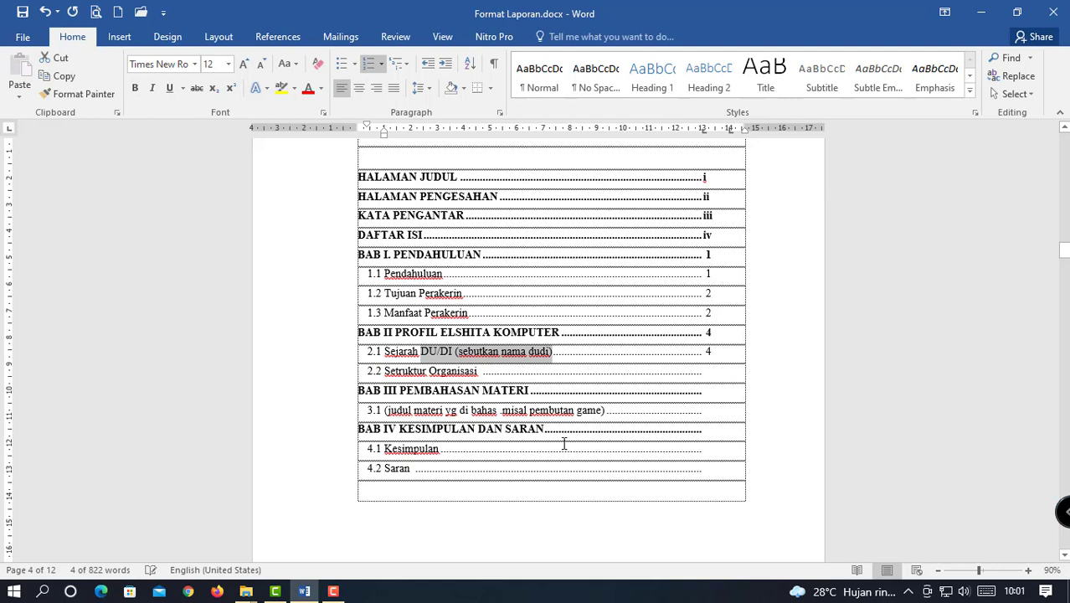
type("elshint")
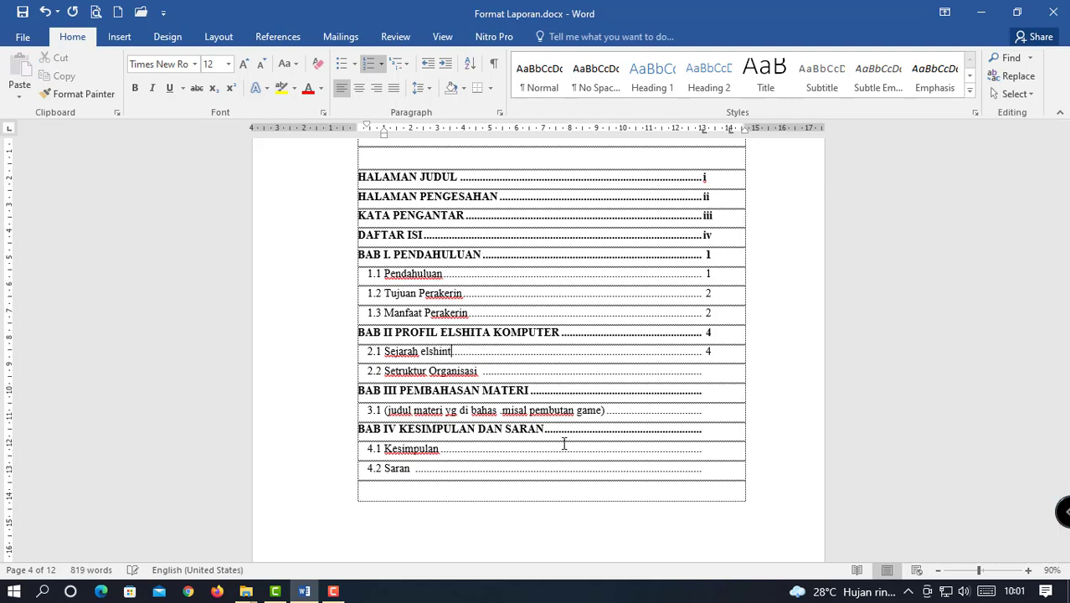
type("a komputer")
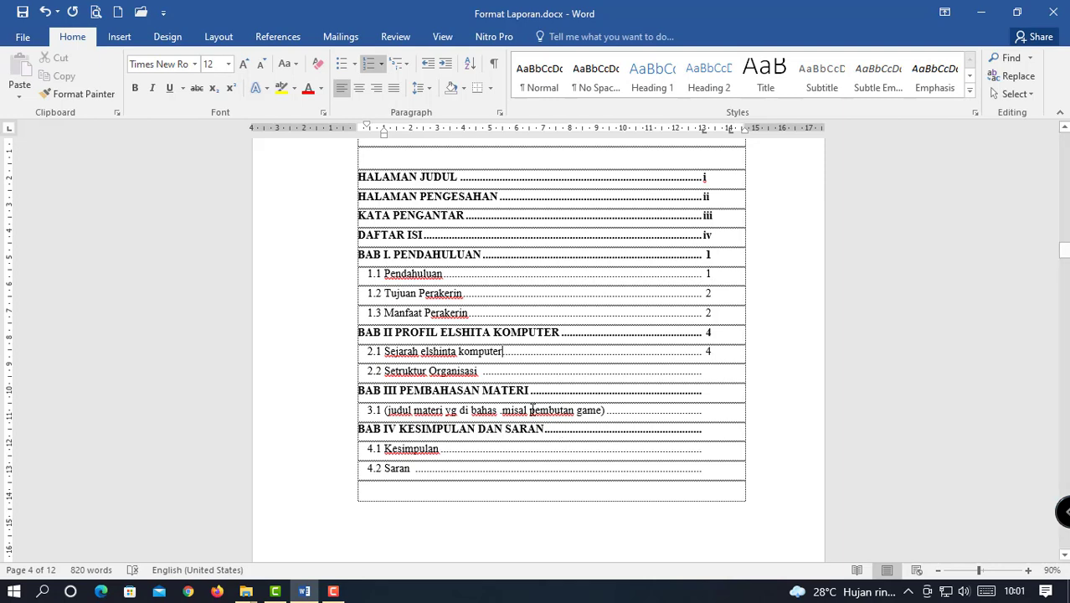
left_click(479, 374)
type("el")
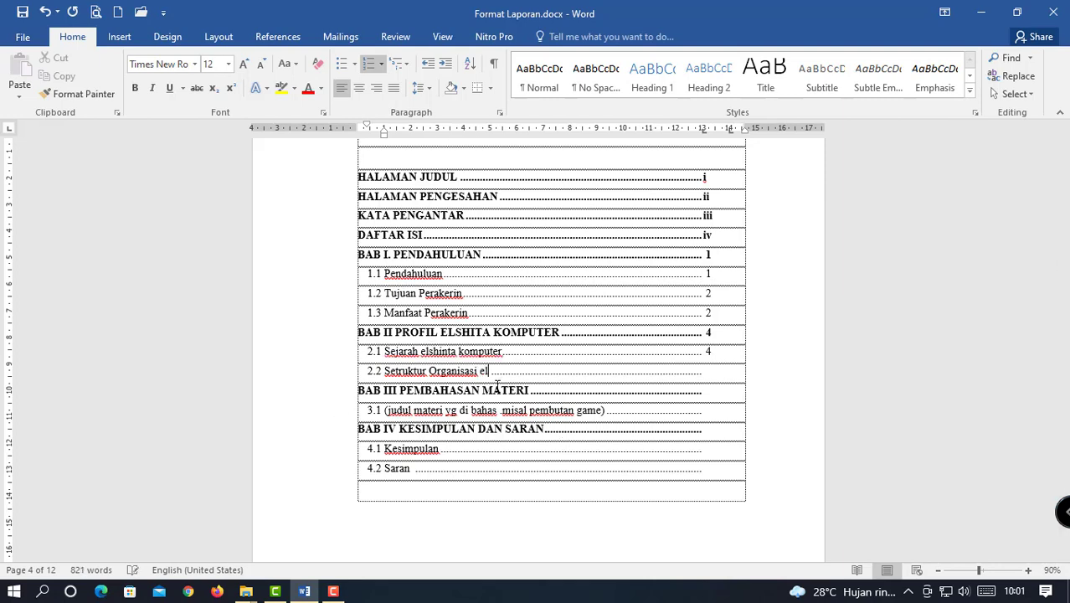
type("shinta komputer")
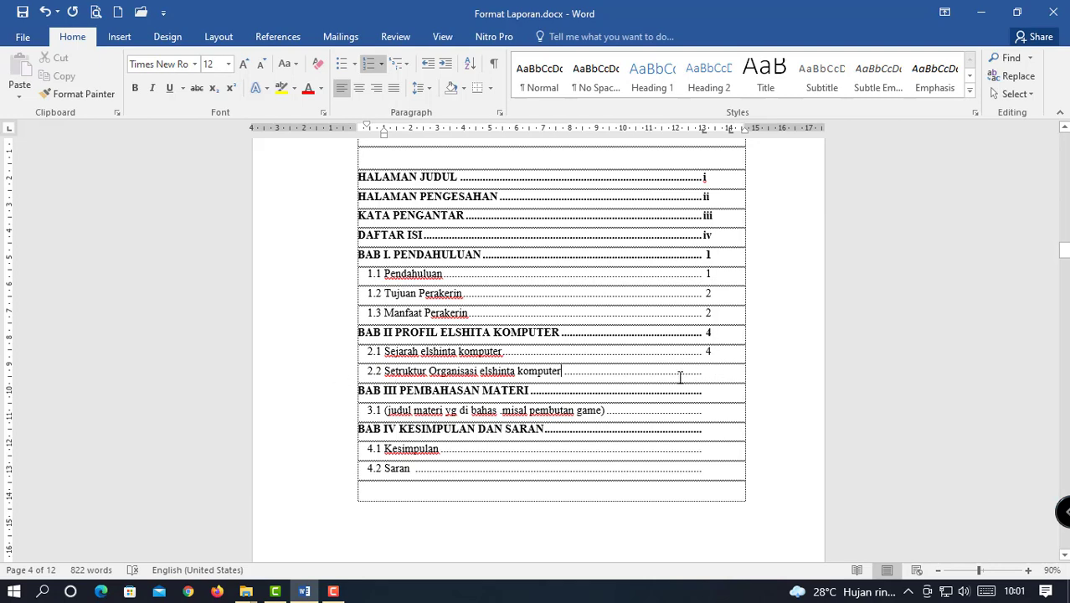
left_click(706, 375)
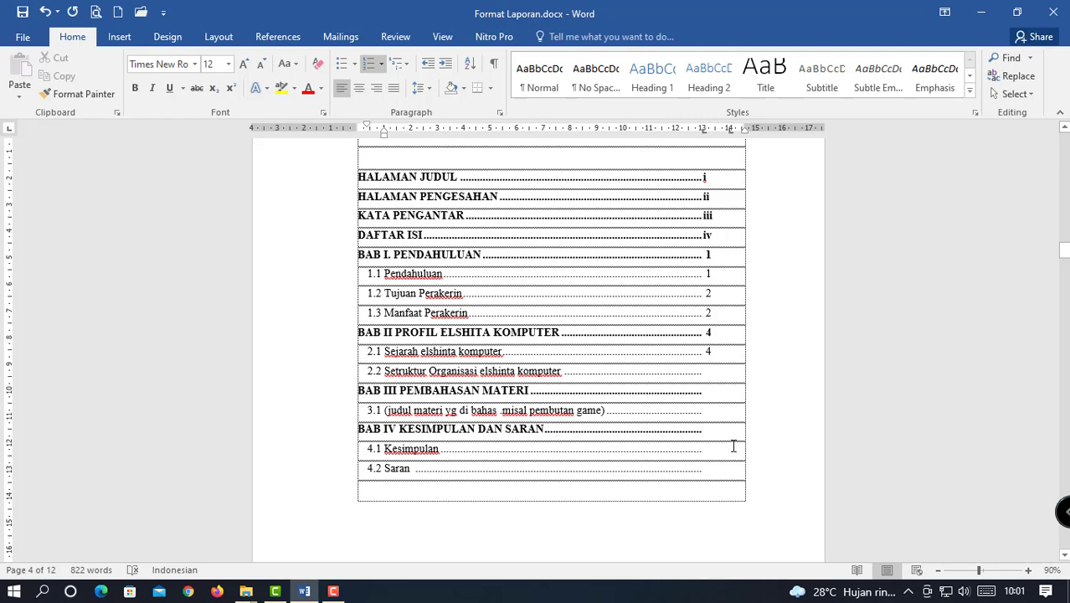
scroll(726, 439, "down", 1)
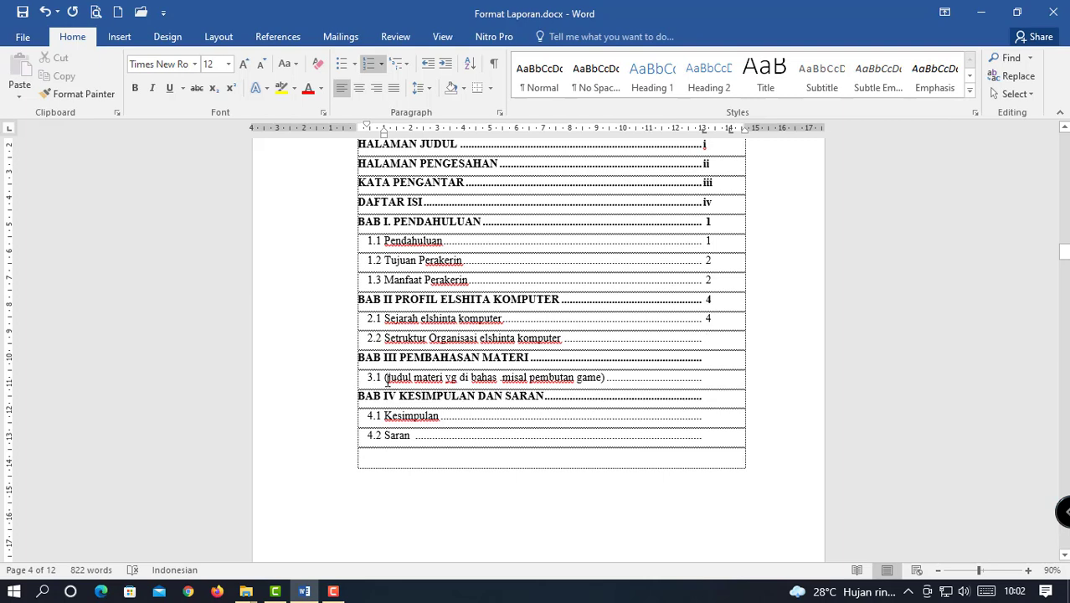
Retitle entry 3.1 'Pembuatan halaman web', then check entries 4.1 Kesimpulan and 4.2 Saran.
left_click_drag(384, 377, 599, 384)
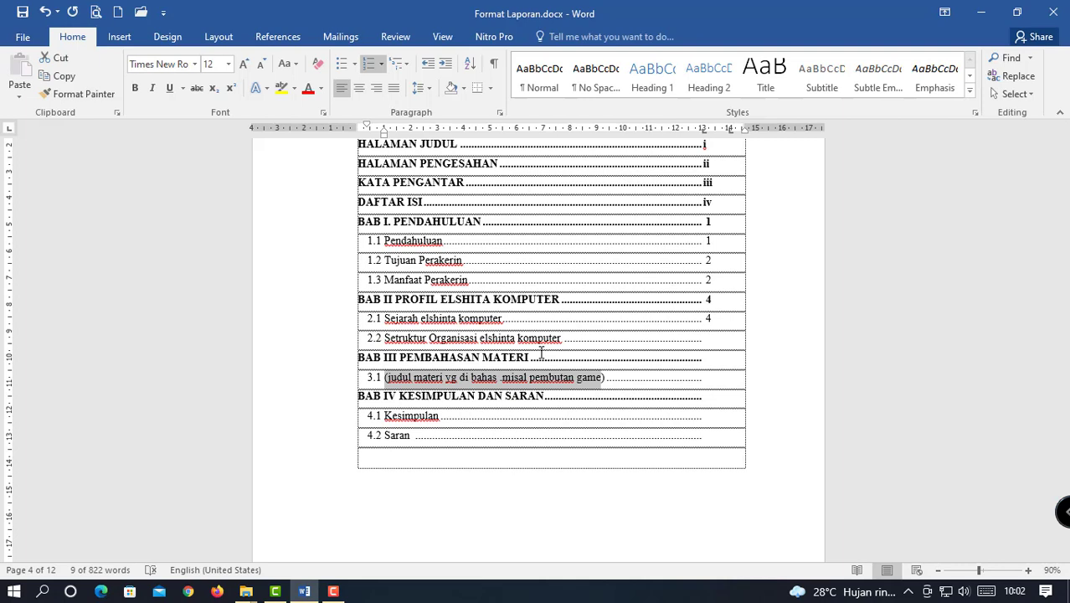
type("Pem")
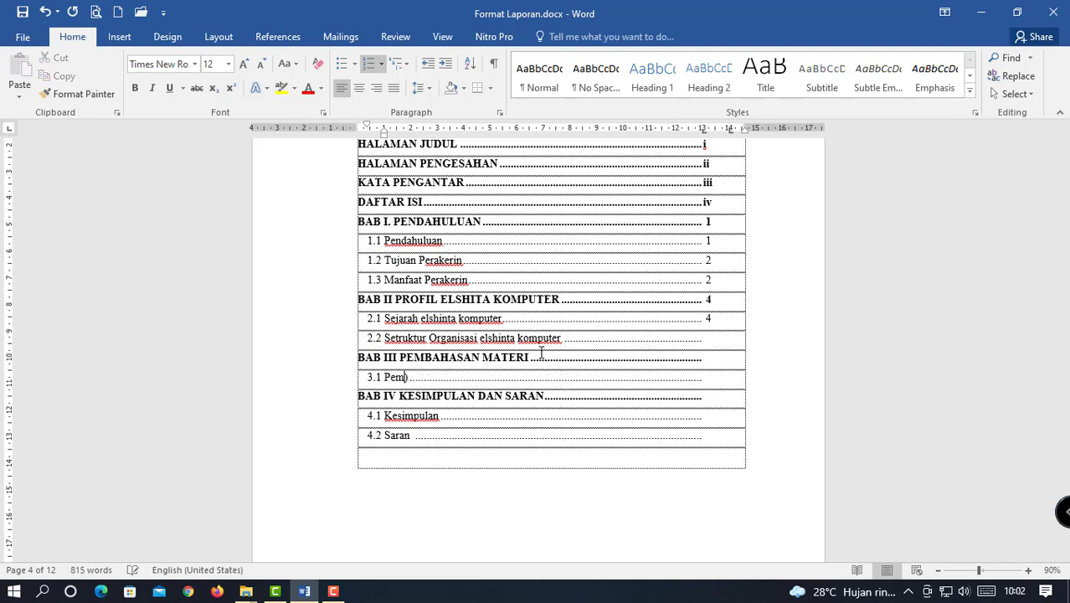
type("buatan halaman ")
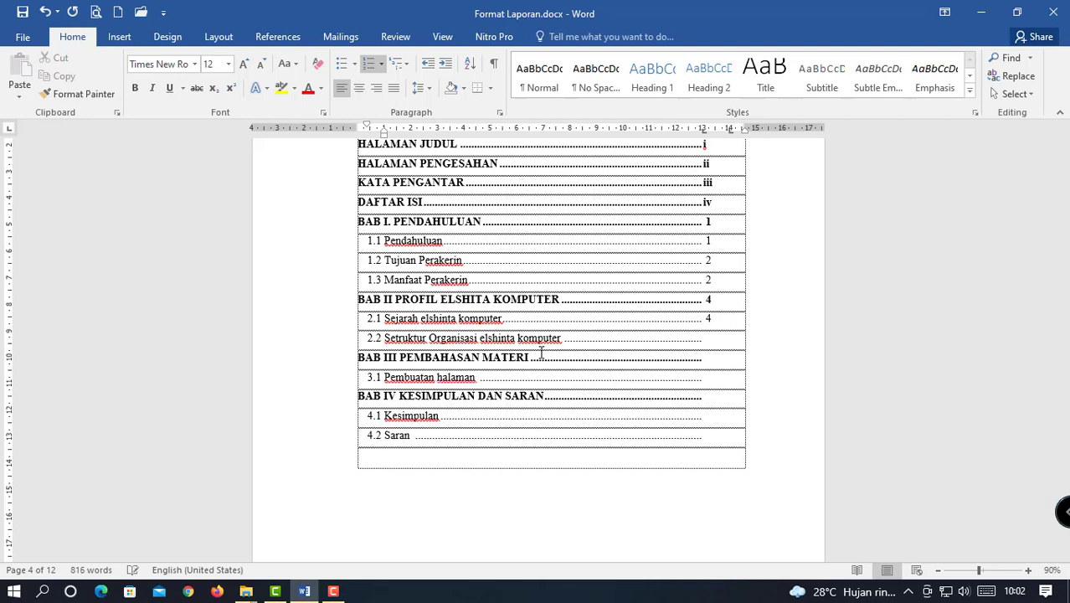
type("web")
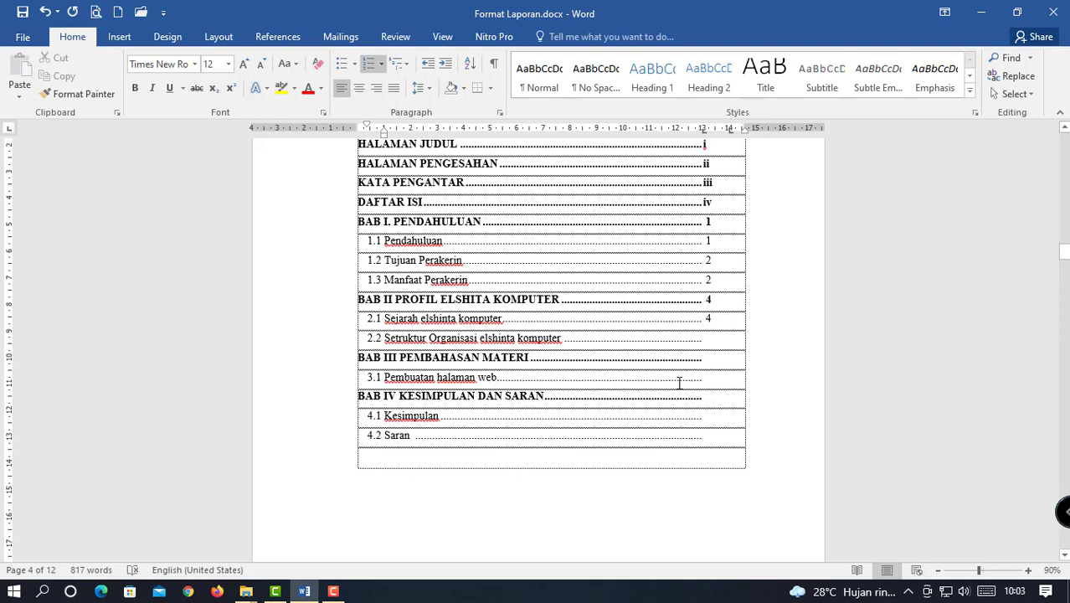
left_click(709, 379)
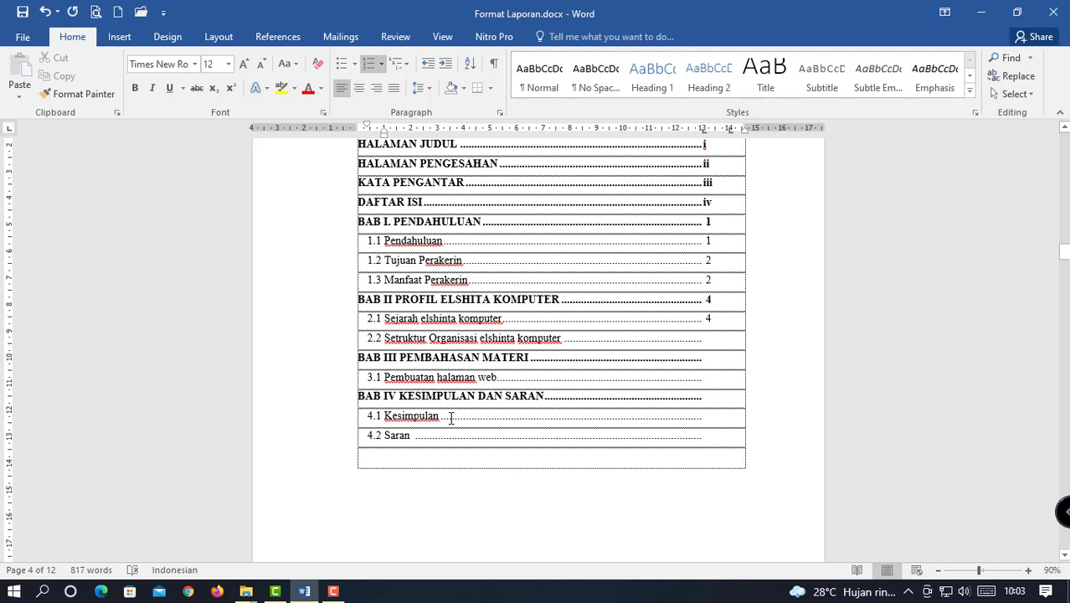
left_click(692, 426)
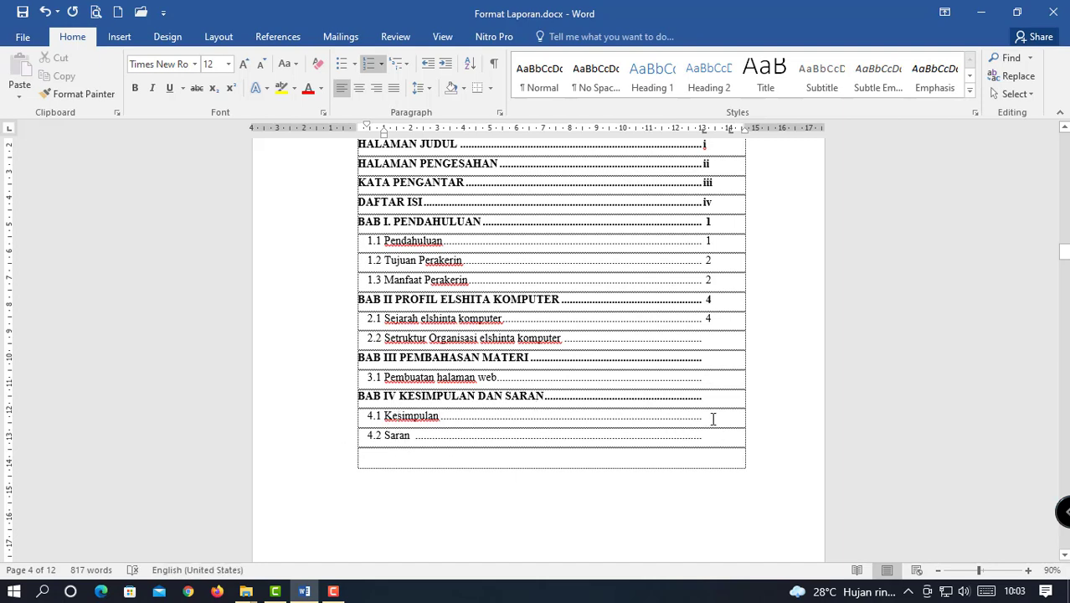
left_click(713, 445)
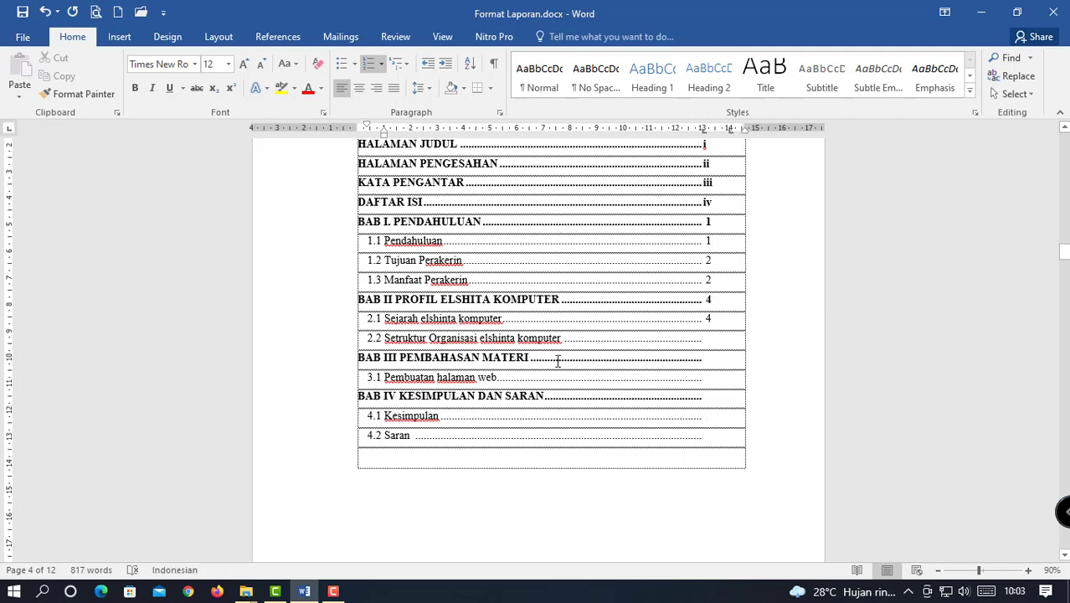
Scroll past the BAB I pages to the BAB II title table on page 8.
scroll(558, 360, "up", 3)
scroll(557, 360, "down", 5)
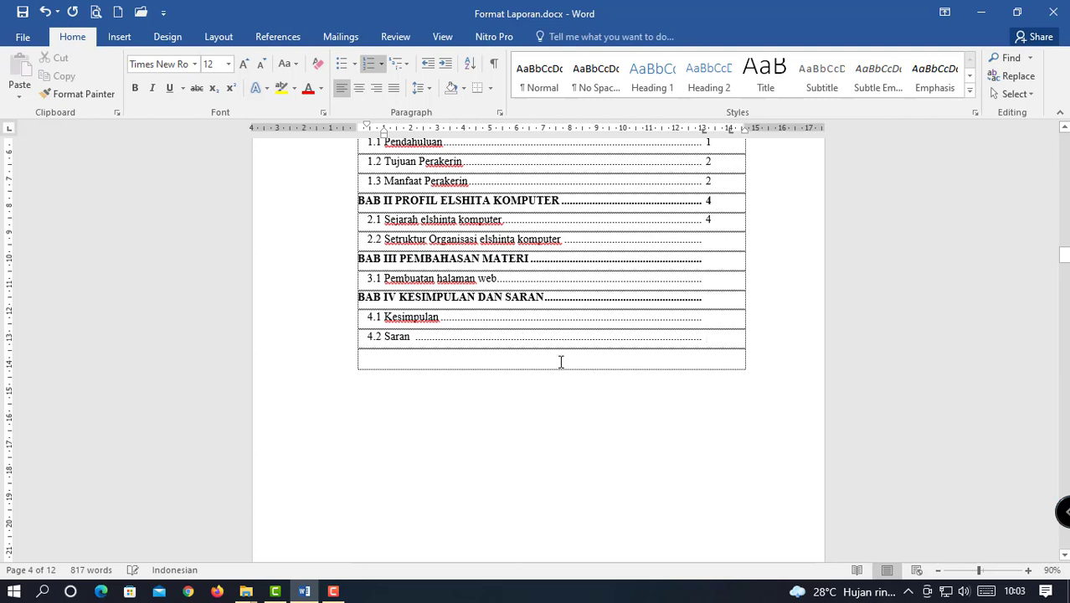
scroll(553, 344, "down", 4)
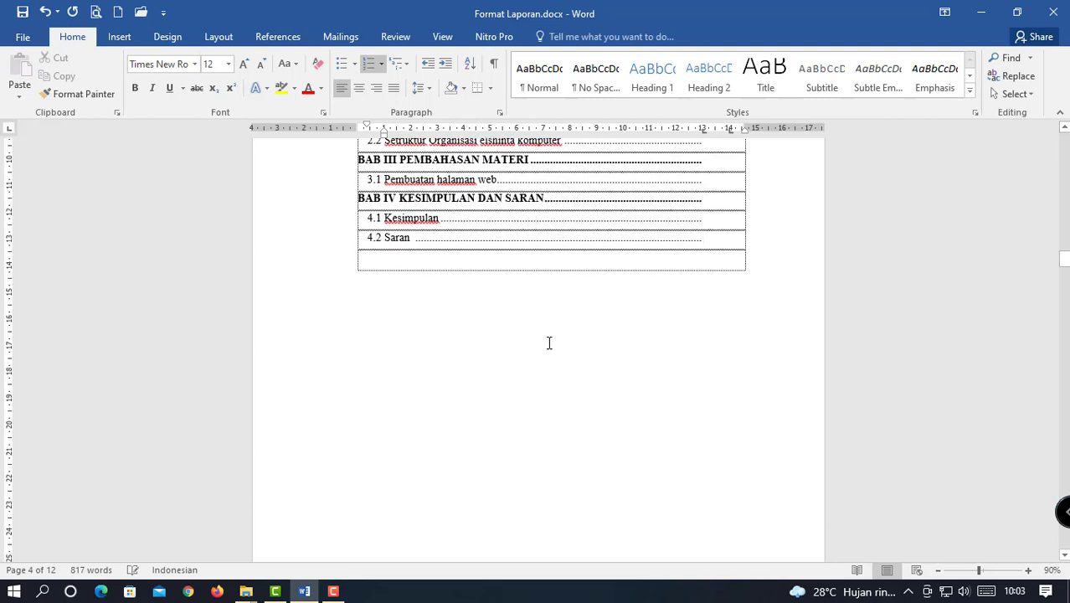
scroll(548, 343, "down", 3)
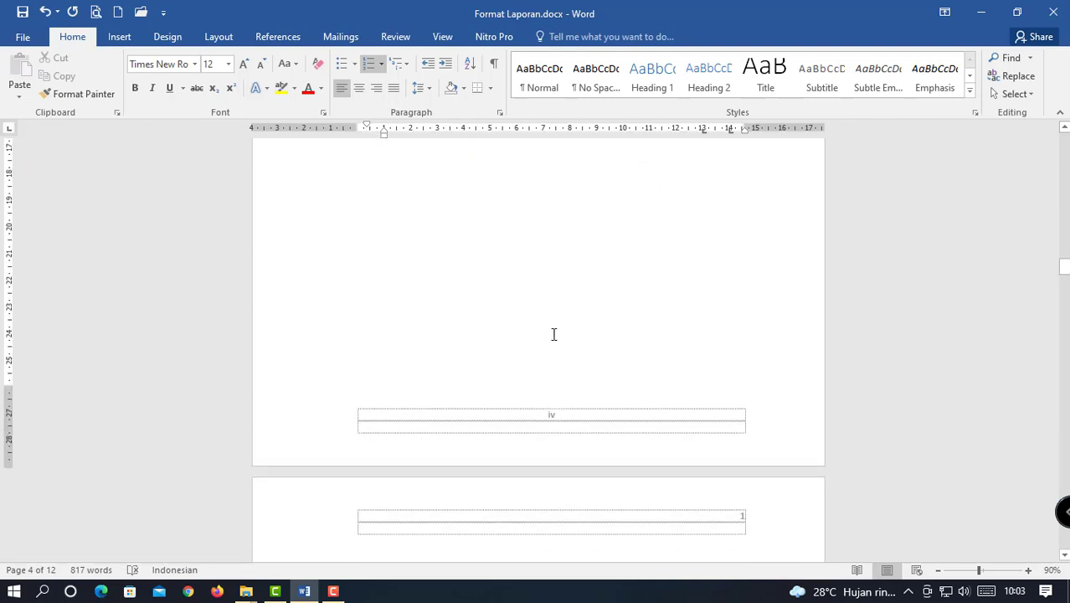
scroll(555, 333, "down", 10)
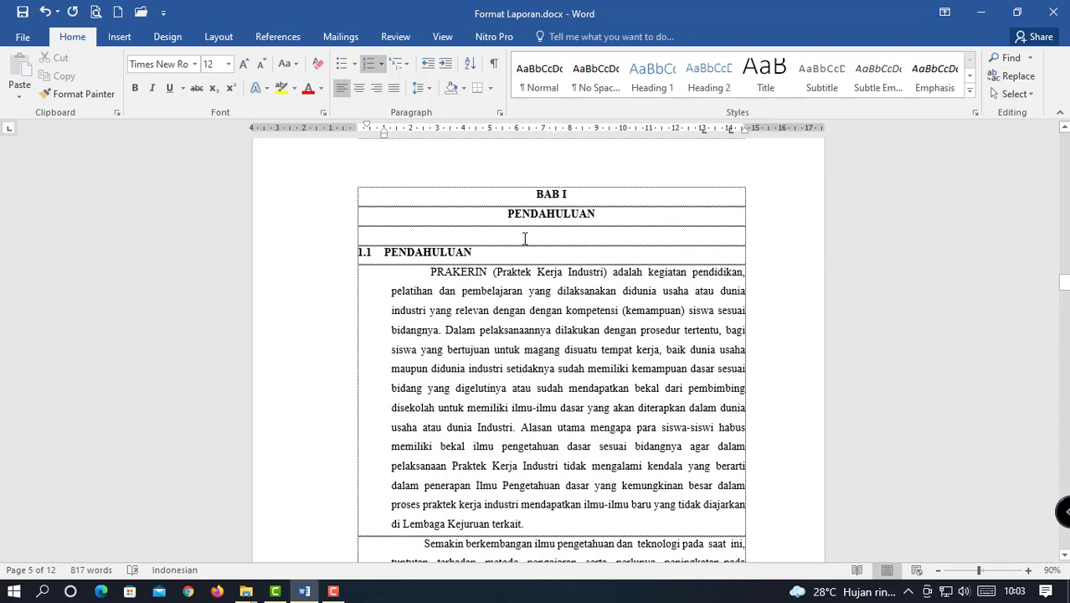
left_click(503, 197)
scroll(554, 280, "down", 9)
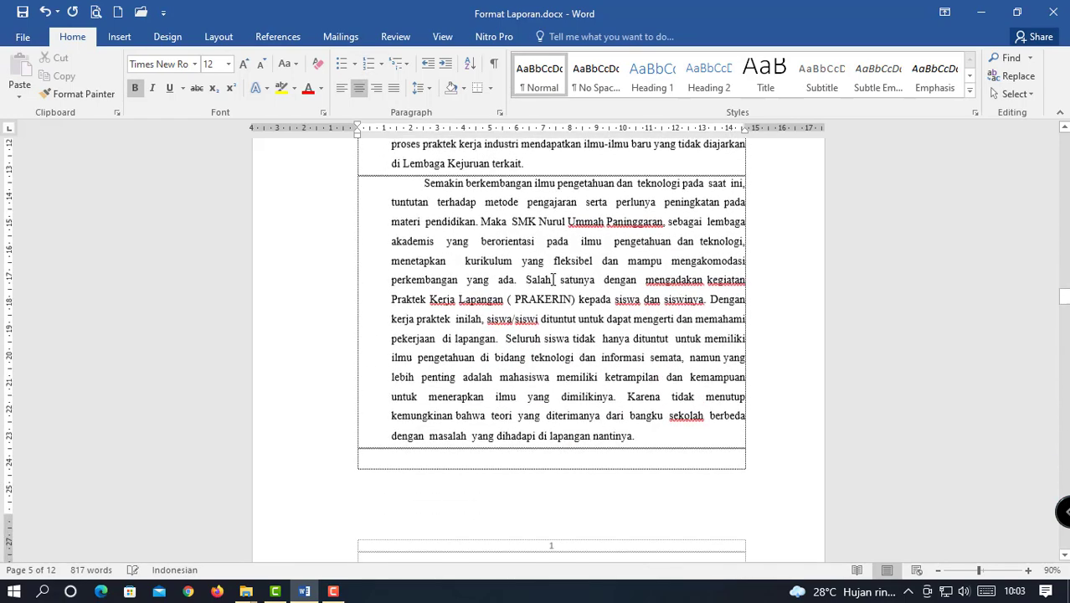
scroll(554, 279, "down", 15)
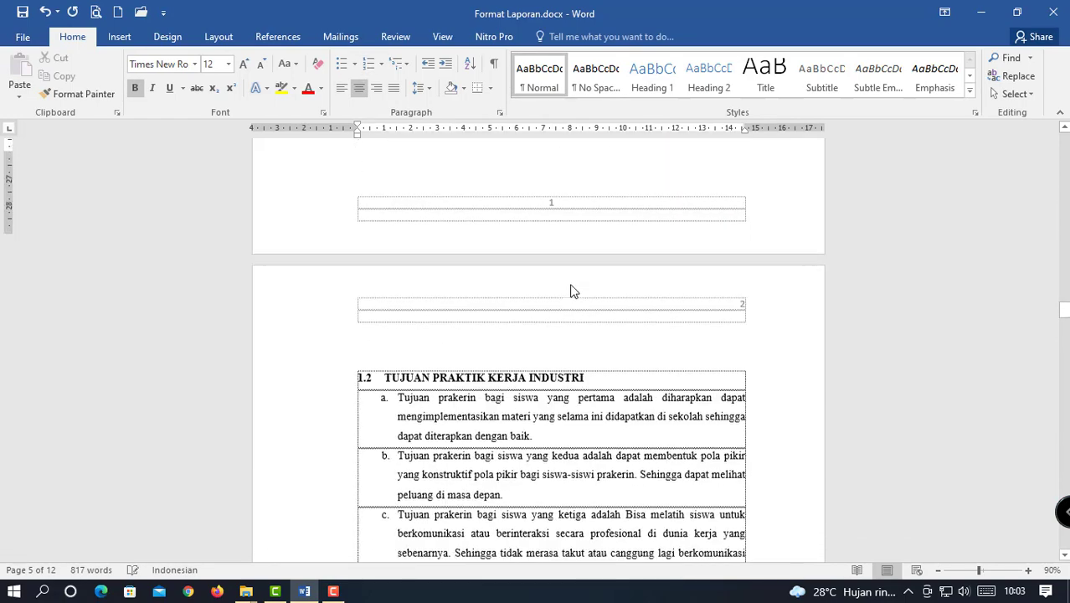
scroll(585, 303, "down", 20)
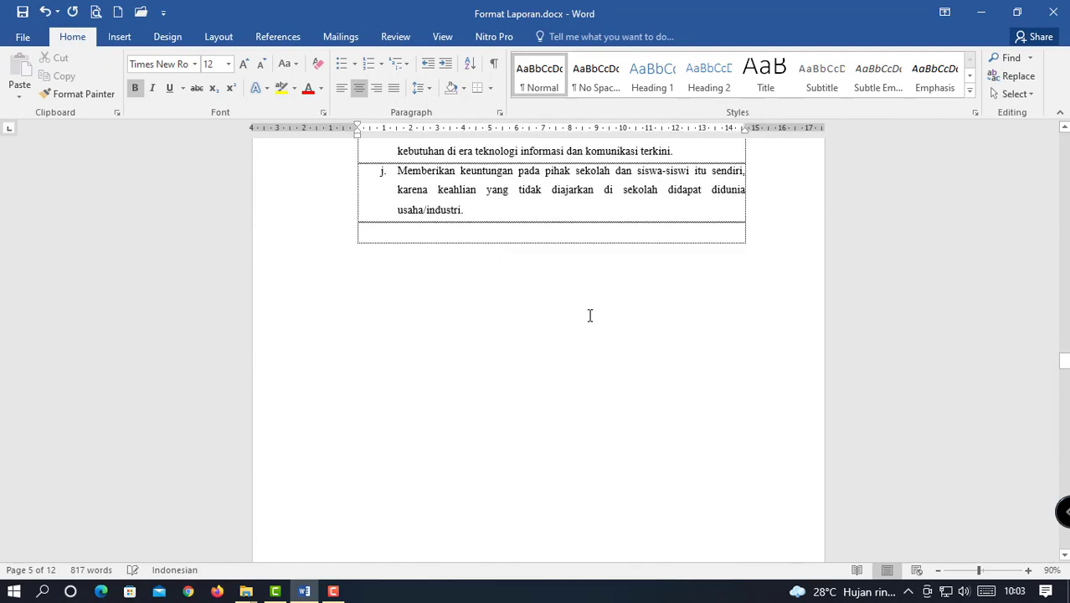
scroll(590, 315, "down", 1)
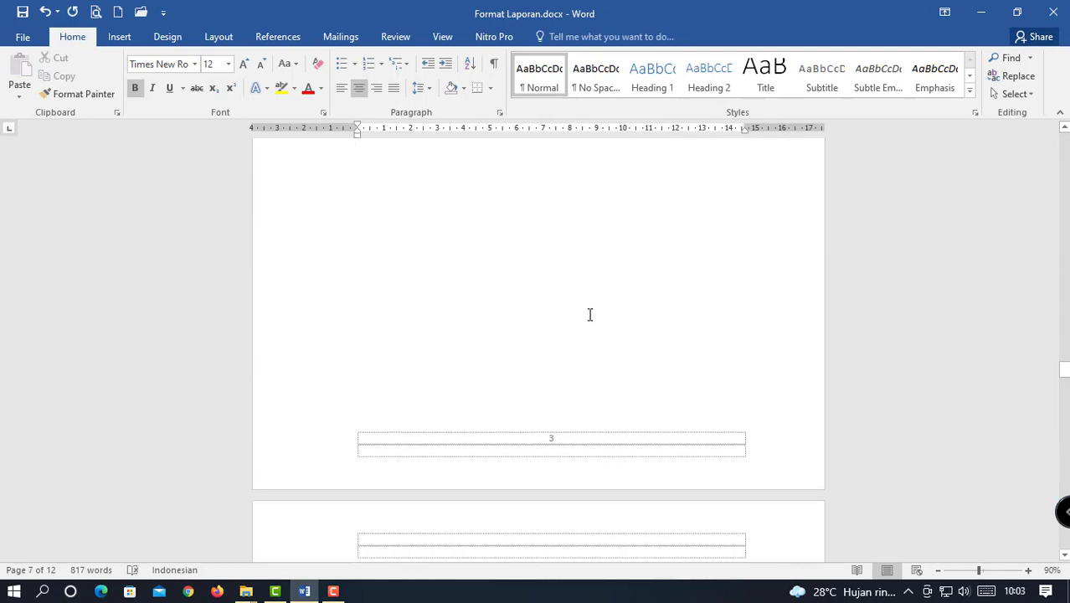
scroll(590, 315, "down", 7)
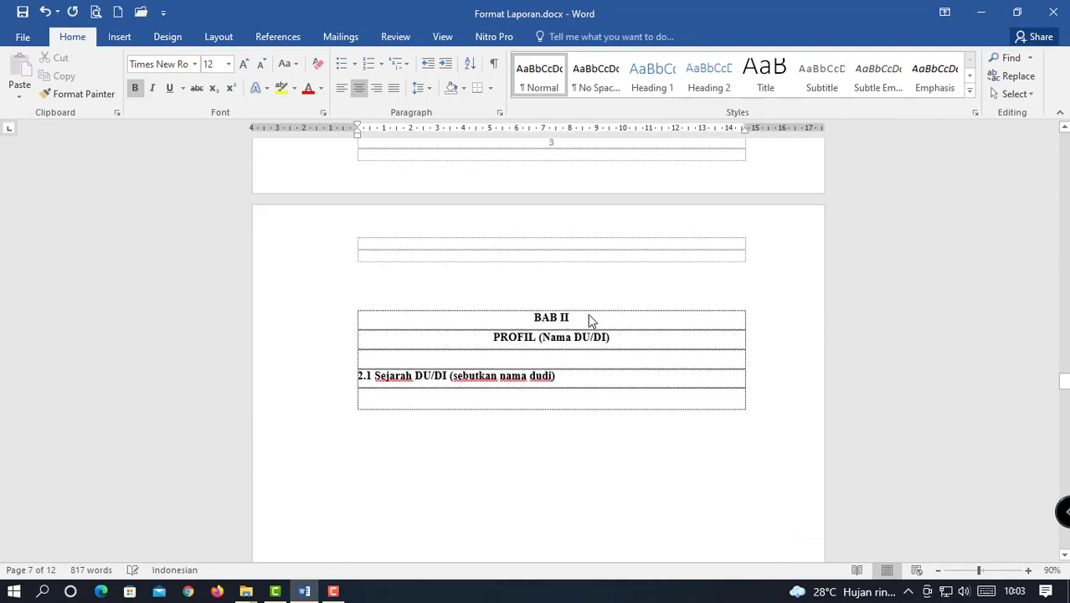
left_click(546, 316)
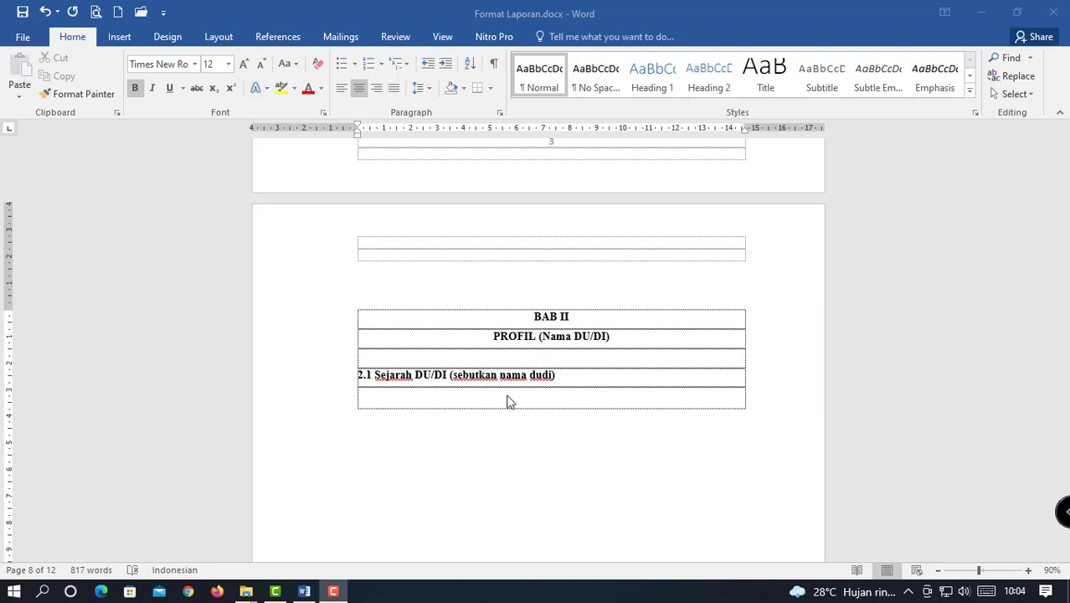
Replace the (Nama DU/DI) placeholder so the Bab II title reads PROFIL ELSHINTA KOMPUTER.
left_click(572, 342)
double_click(572, 341)
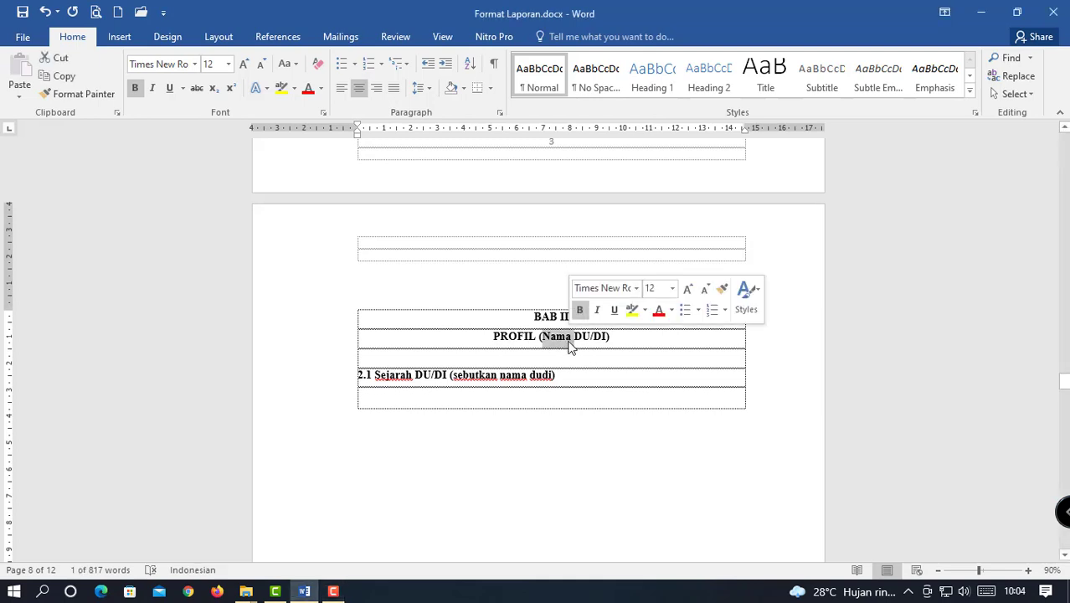
left_click(613, 337)
left_click_drag(626, 337, 541, 340)
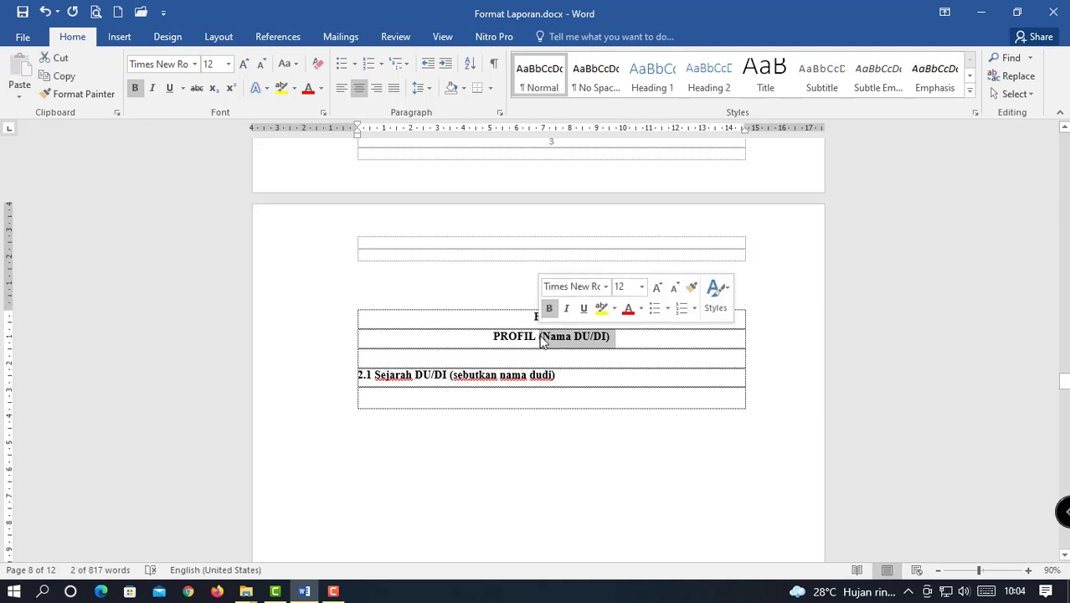
type("ELSHINTA")
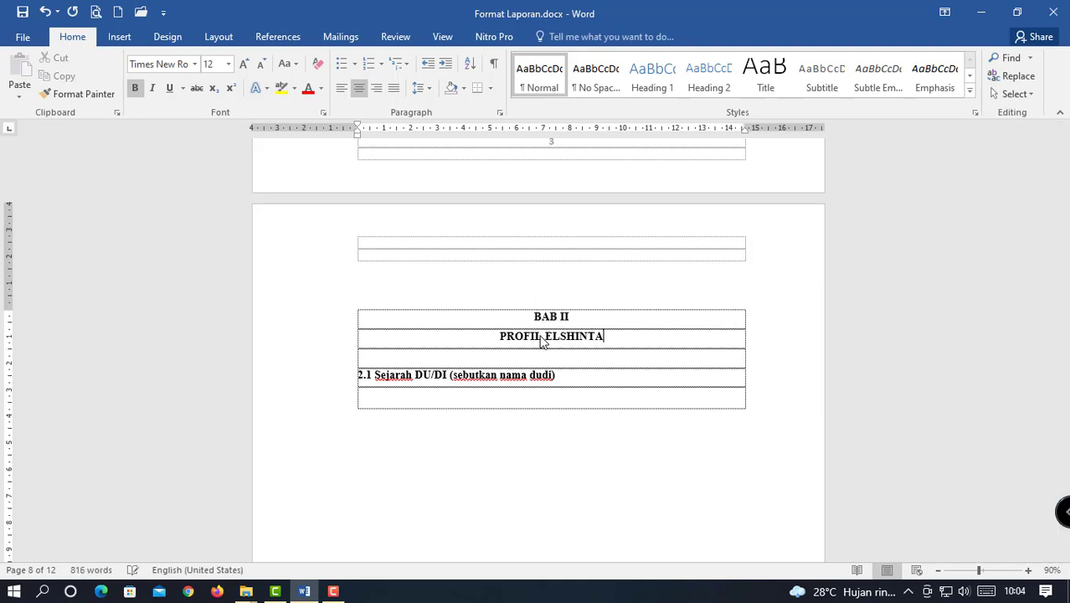
type(" KOMPUTER")
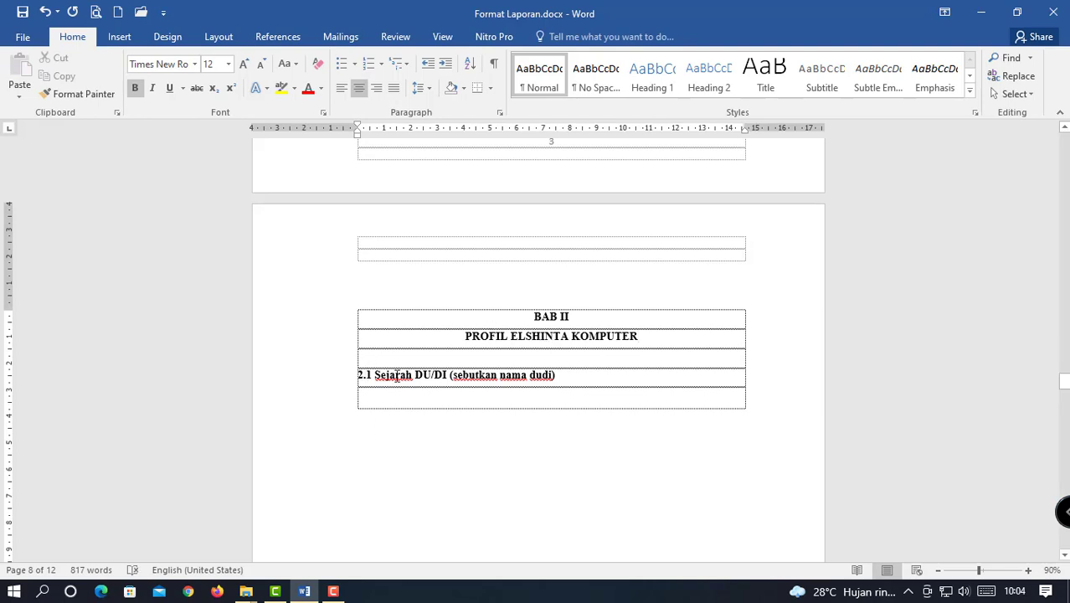
Rename subheading 2.1 to 'Sejarah Elshinta komputer' and save the document.
left_click_drag(571, 375, 415, 375)
type("ELSHINTA ")
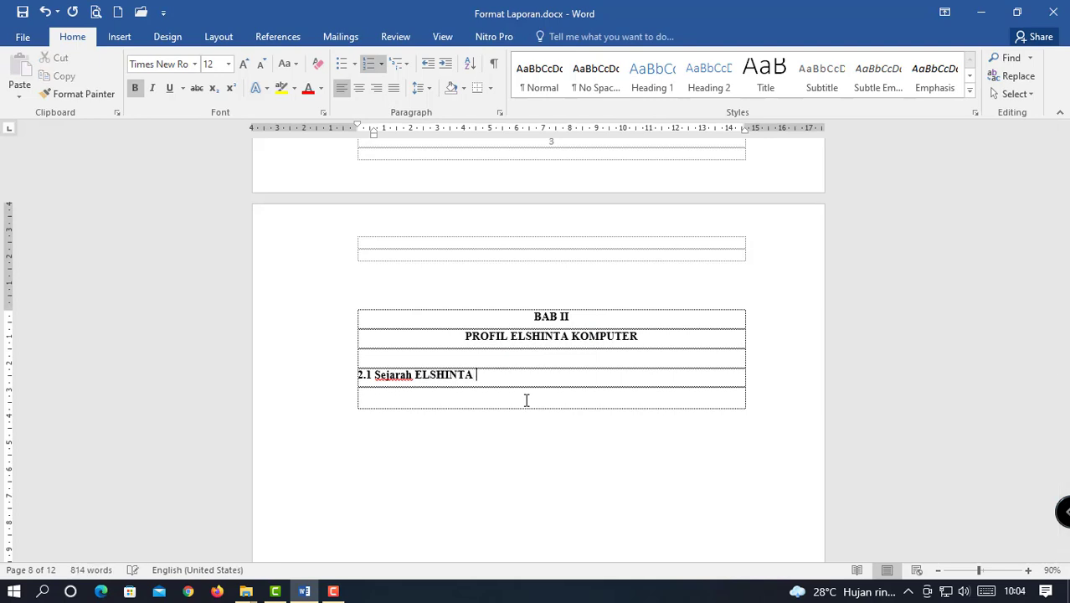
type("KOM")
key("BackSpace")
key("BackSpace")
key("BackSpace")
key("BackSpace")
key("BackSpace")
key("BackSpace")
key("BackSpace")
key("BackSpace")
key("BackSpace")
key("BackSpace")
key("BackSpace")
type("lshint a")
type("a komp")
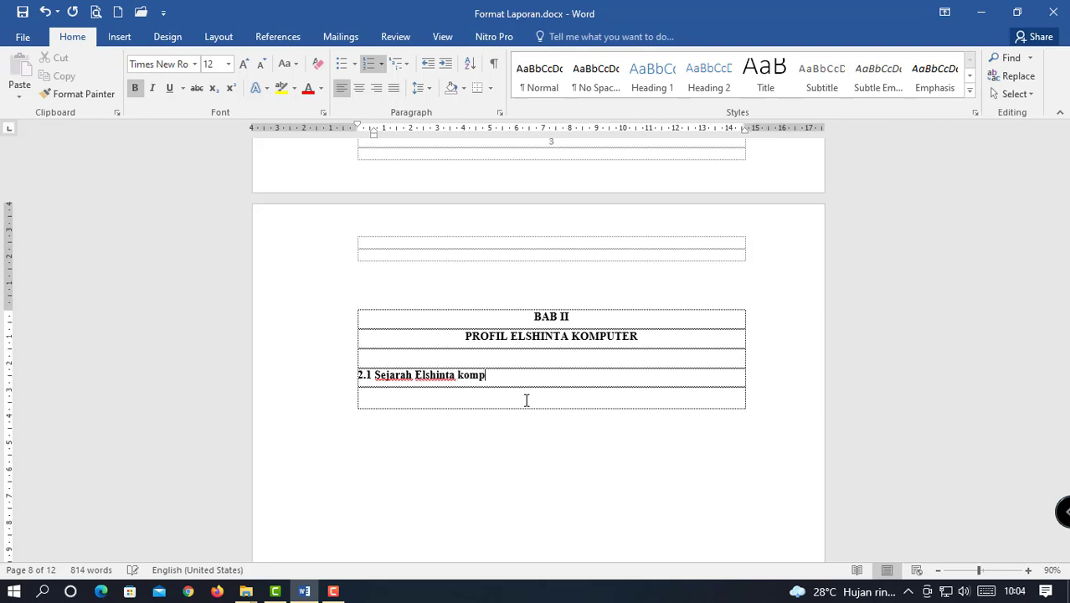
type("uter")
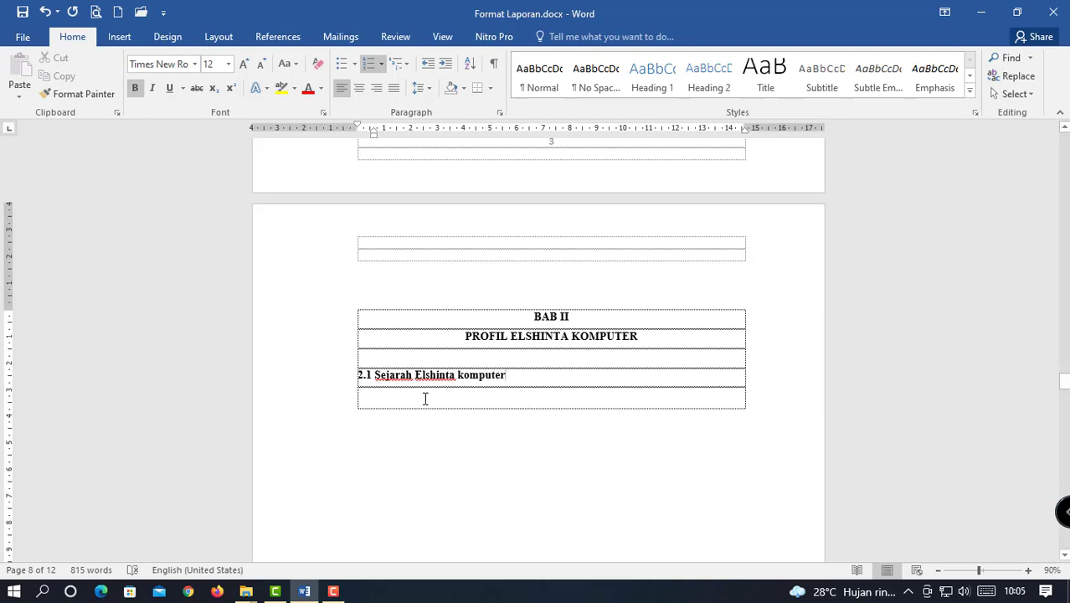
key("ctrl+s")
Scroll past section 2.1 to page 9, showing the 2.2 Setruktur Organisasi heading.
scroll(567, 385, "down", 2)
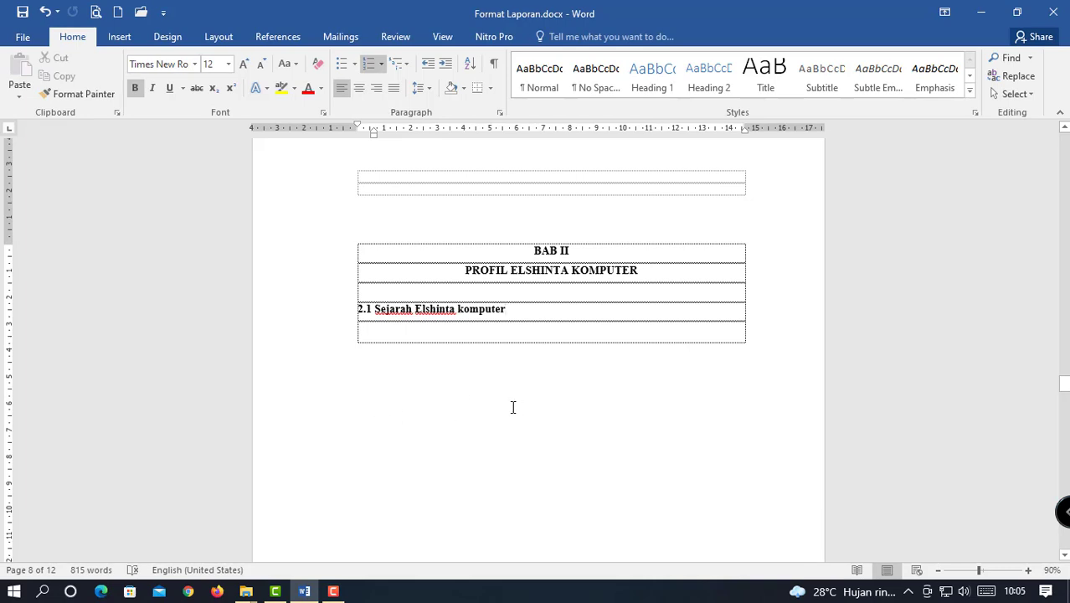
scroll(513, 407, "down", 1)
scroll(513, 402, "down", 2)
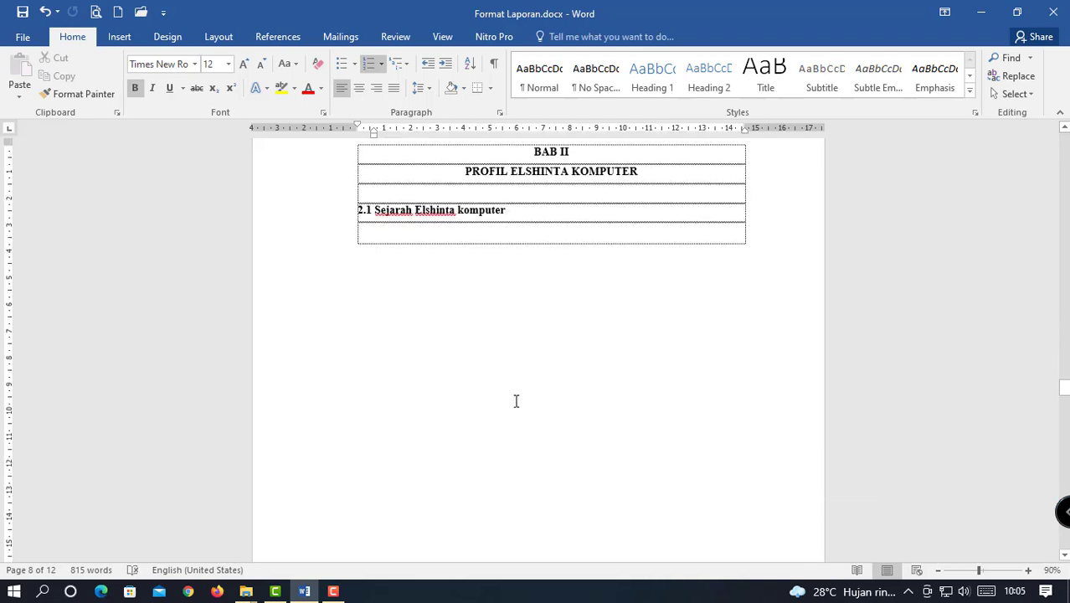
scroll(516, 401, "down", 5)
scroll(517, 402, "up", 7)
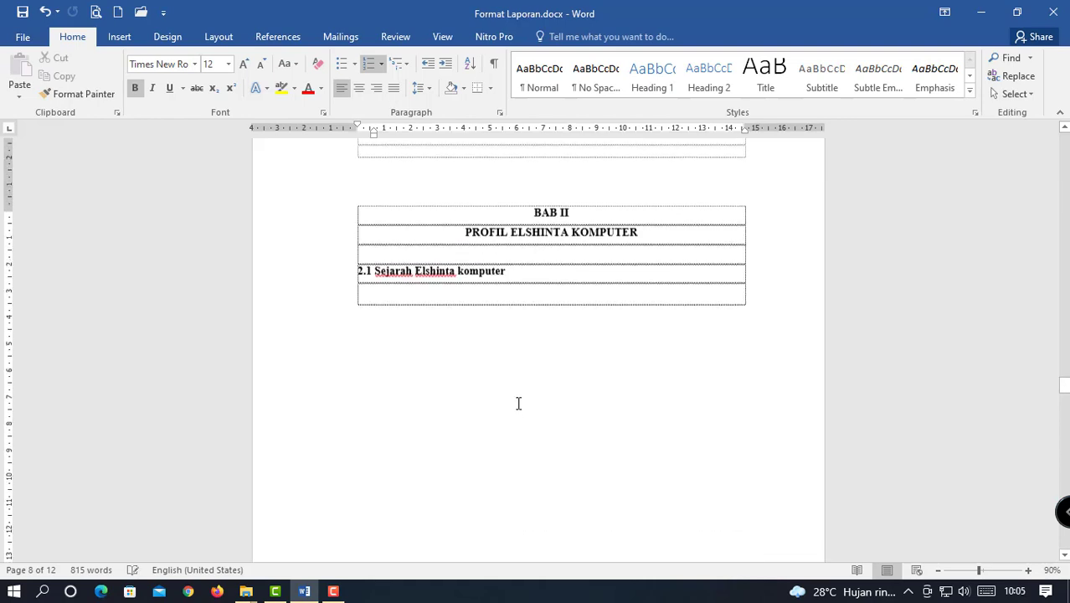
scroll(518, 404, "down", 4)
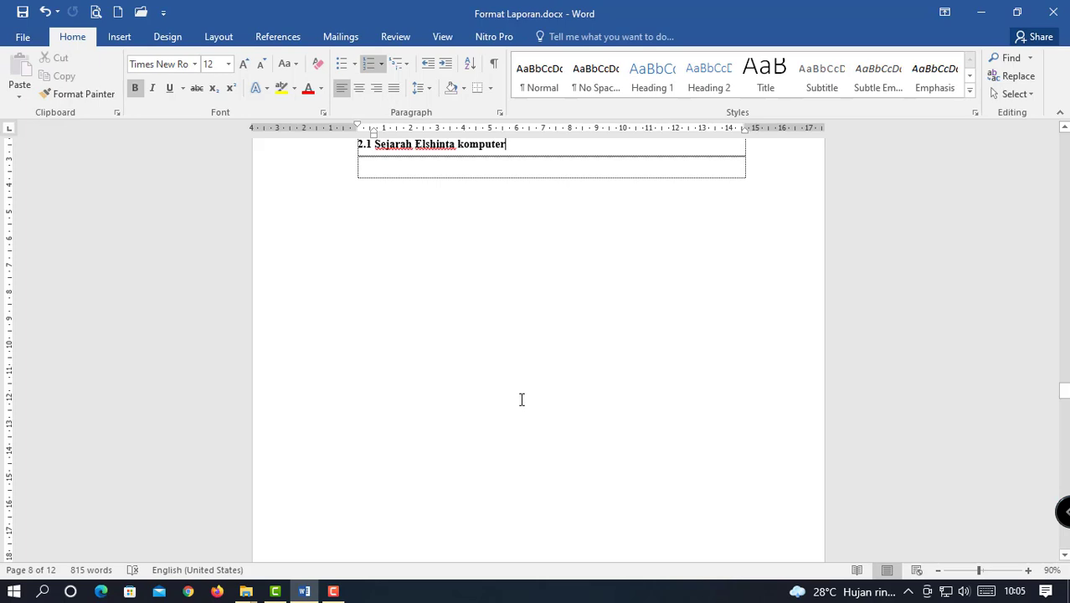
scroll(523, 399, "down", 15)
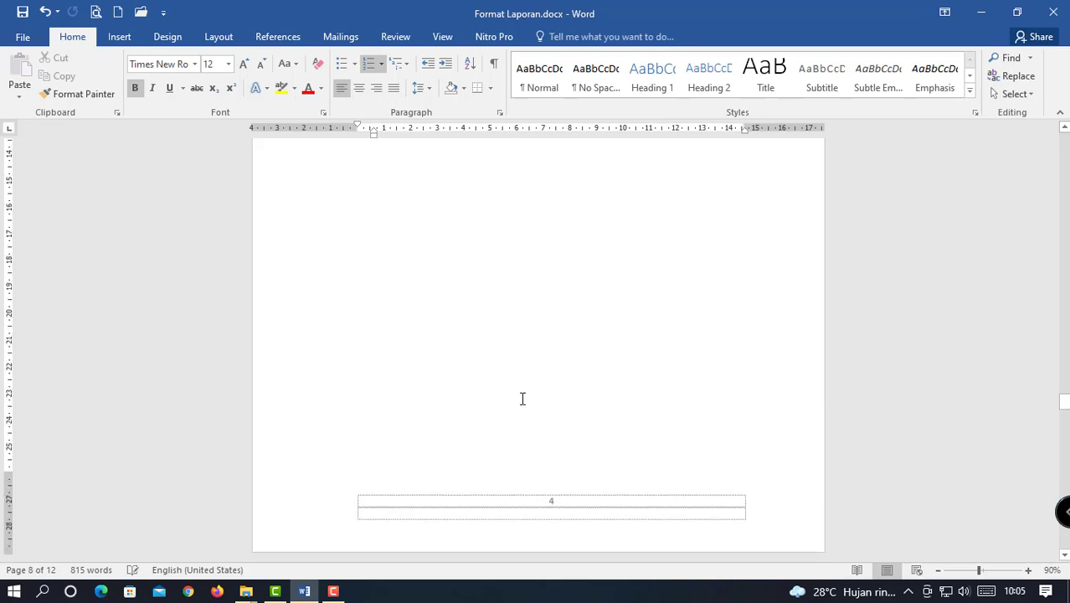
scroll(521, 402, "down", 4)
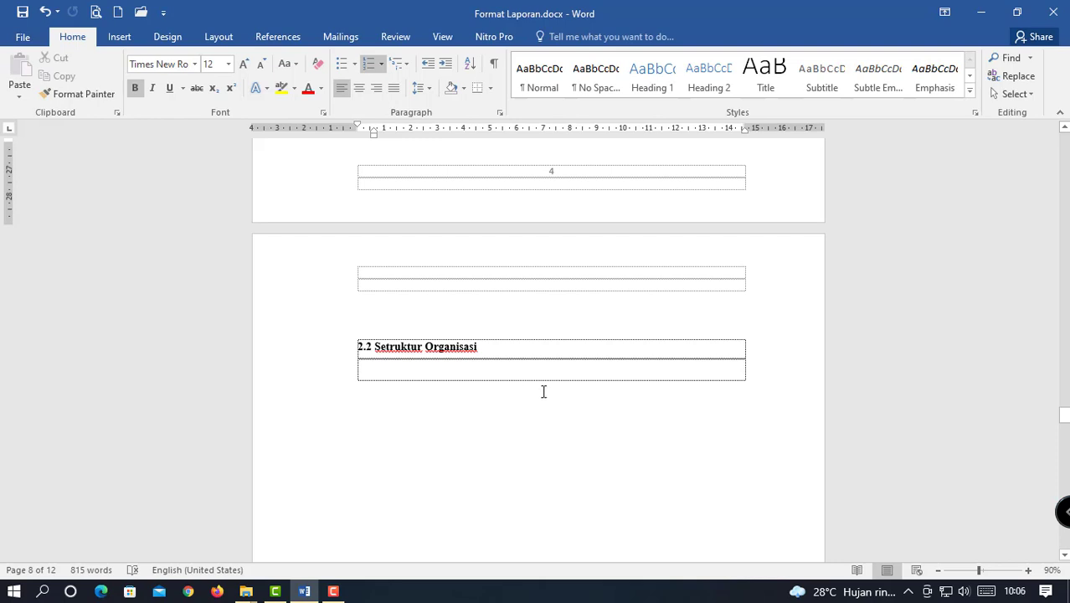
scroll(543, 391, "down", 1)
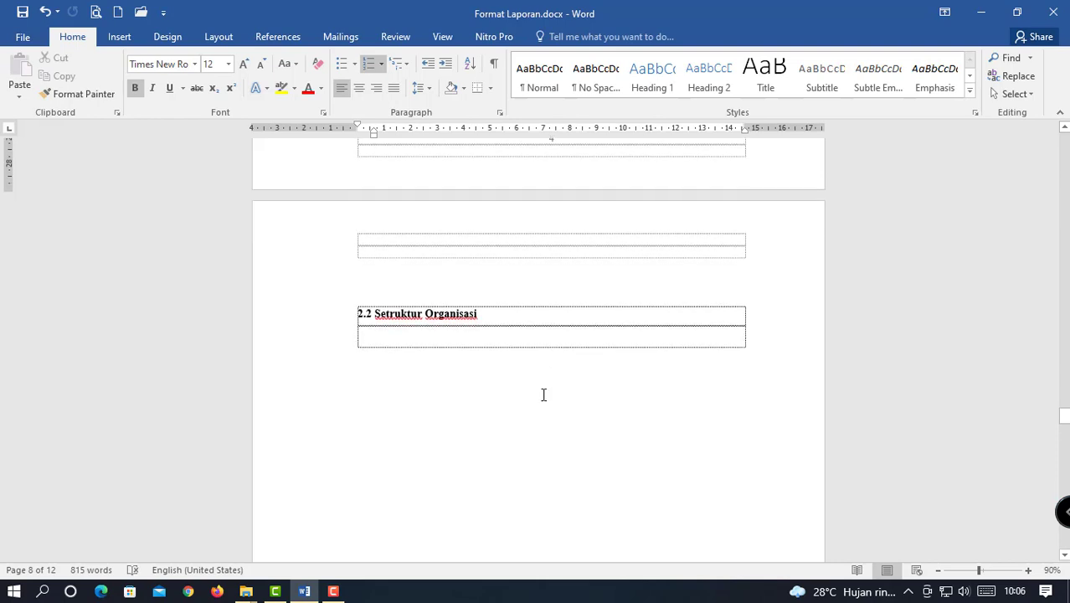
scroll(543, 394, "down", 2)
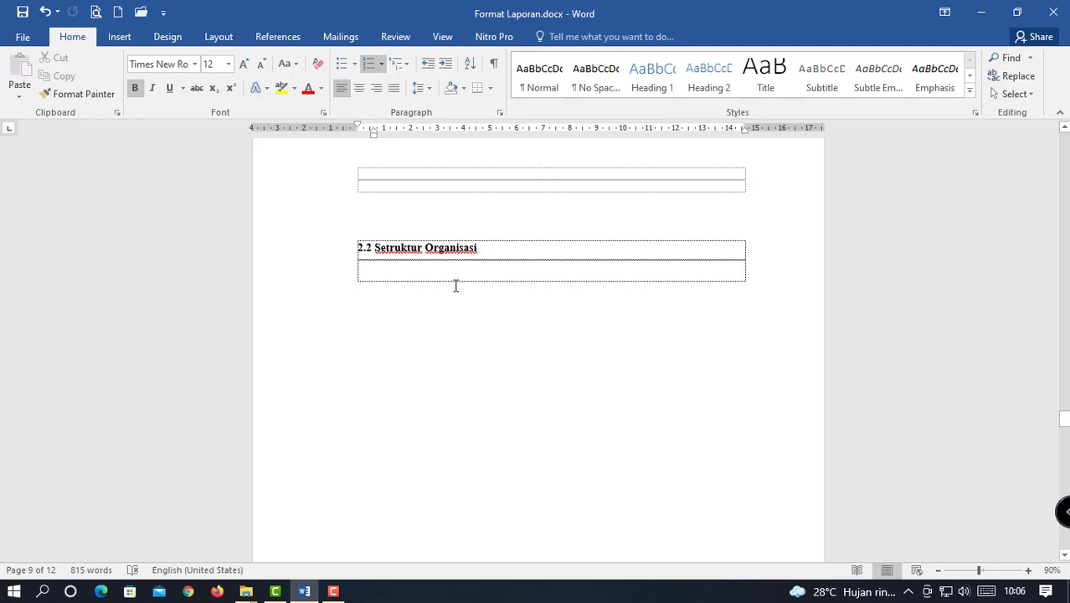
left_click(123, 40)
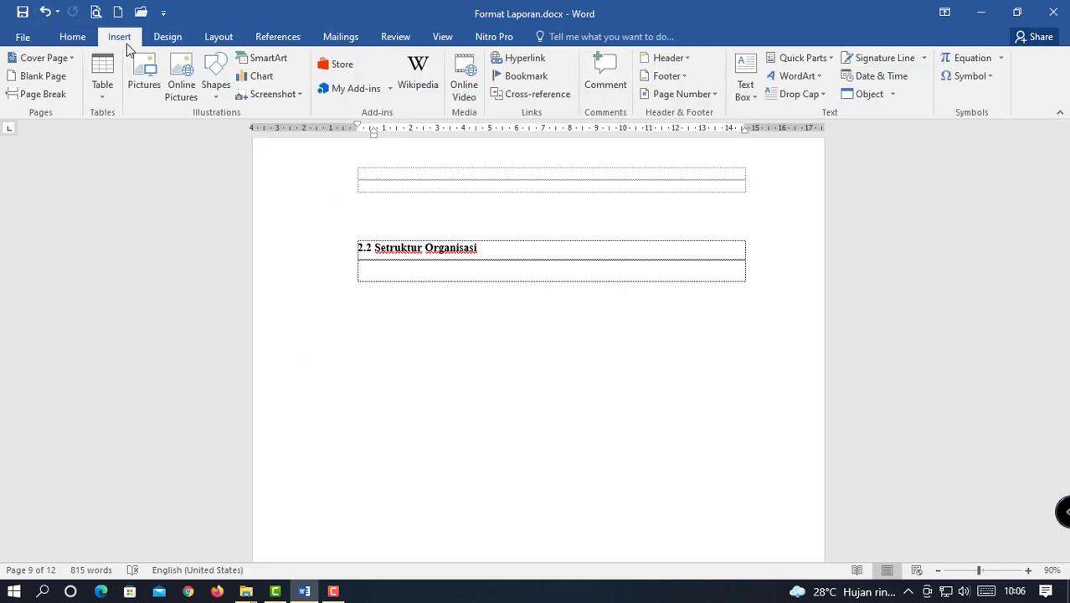
left_click(219, 84)
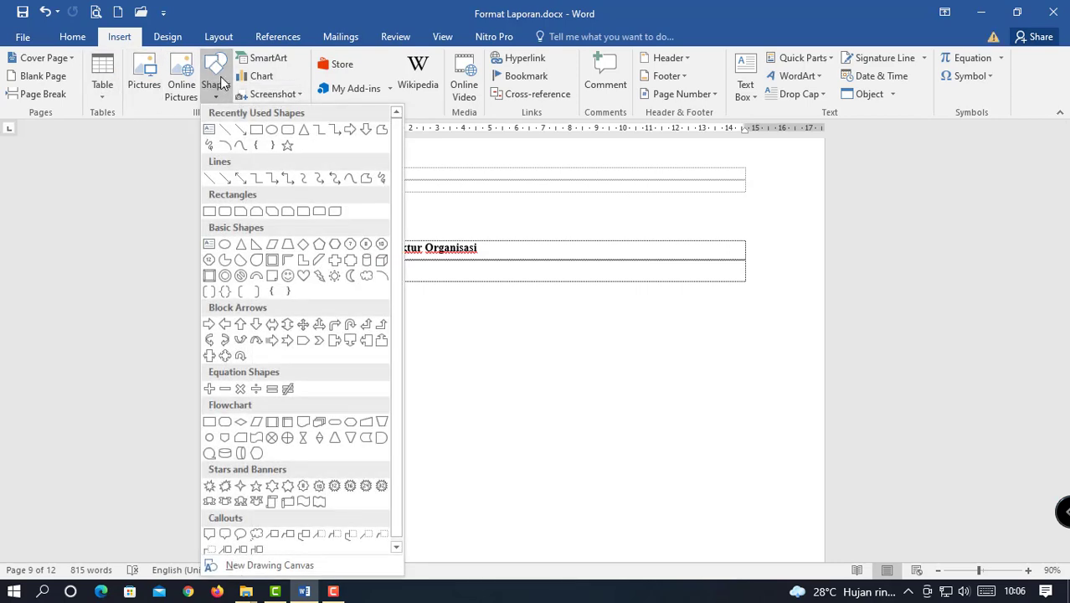
left_click(270, 64)
left_click(270, 63)
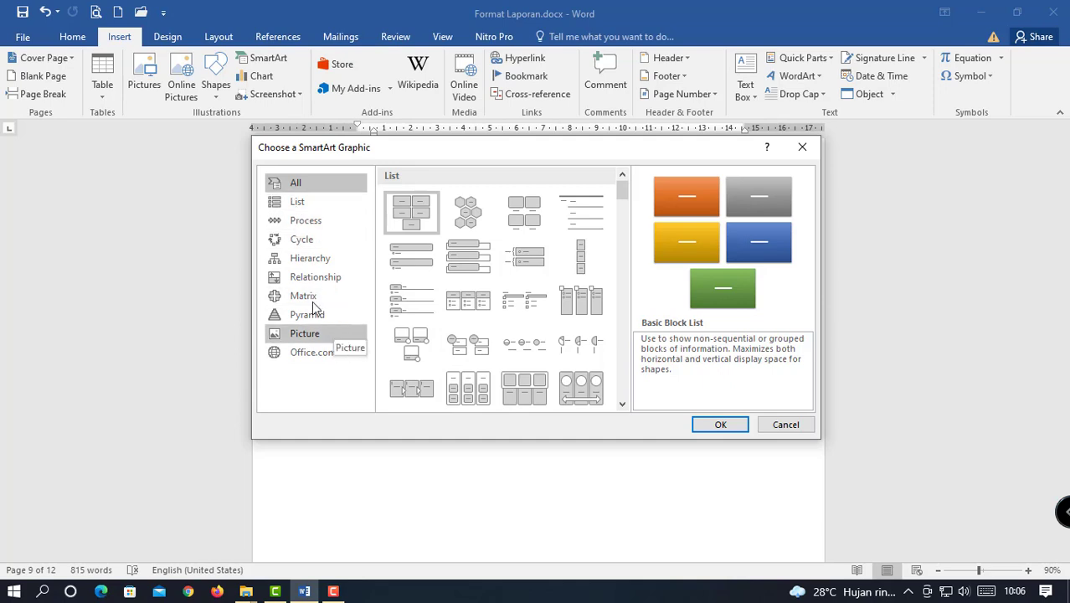
left_click(298, 204)
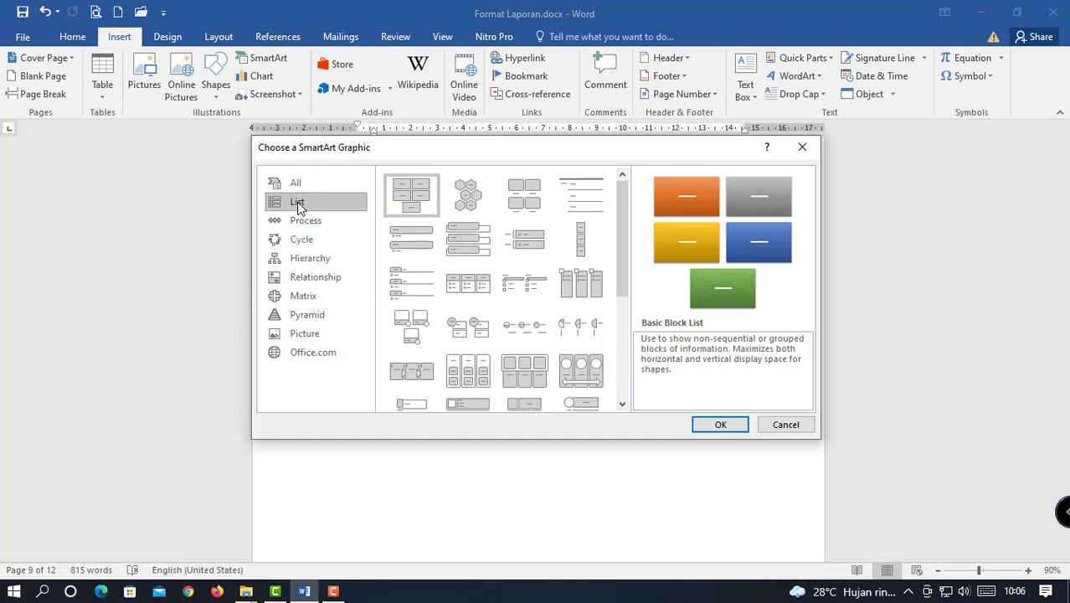
left_click(306, 243)
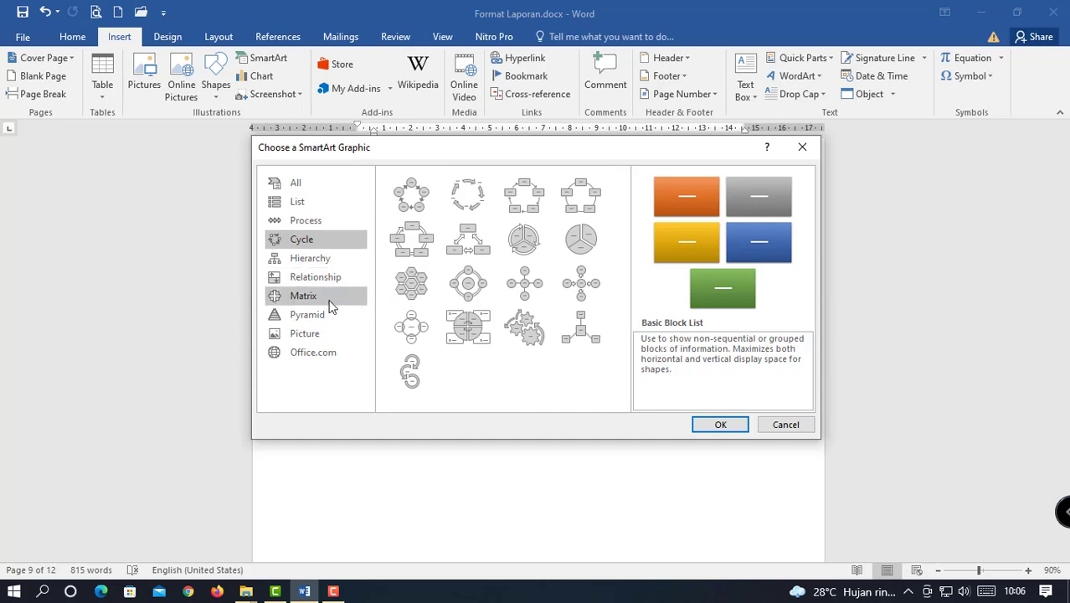
left_click(465, 239)
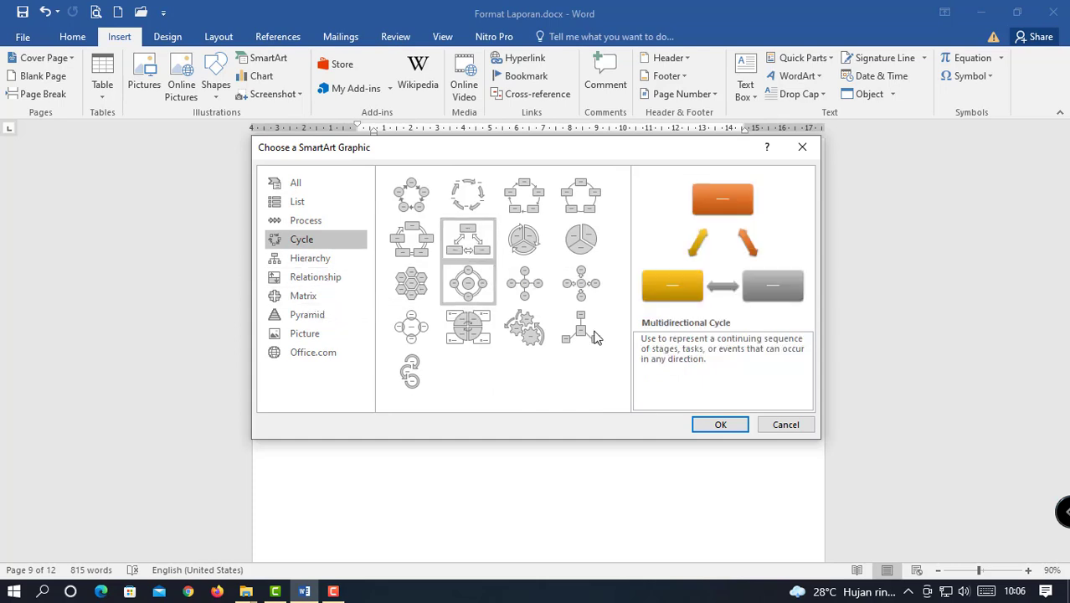
left_click(711, 424)
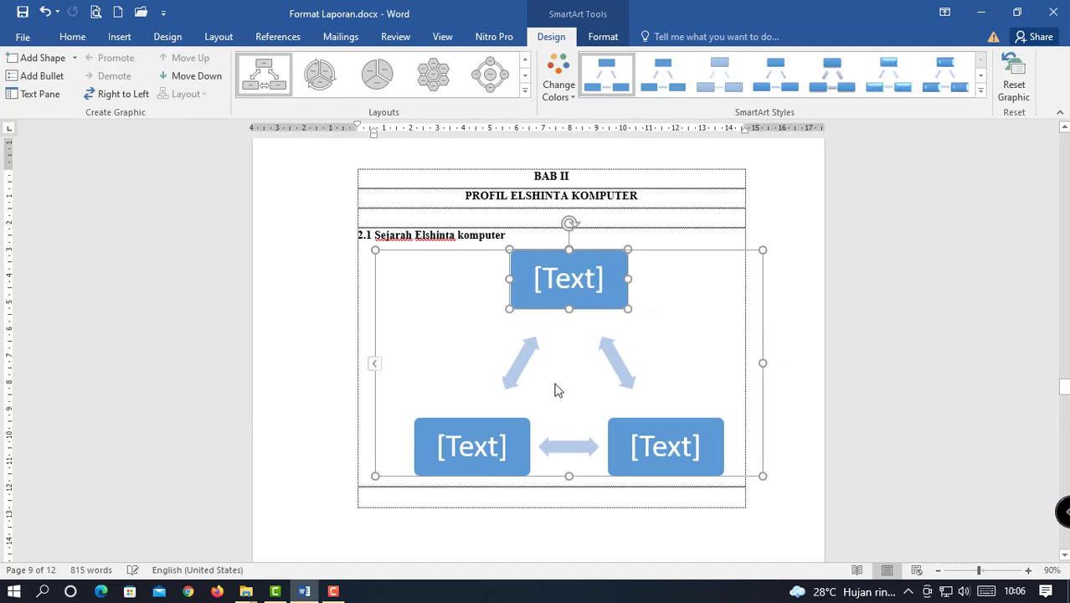
scroll(552, 385, "down", 2)
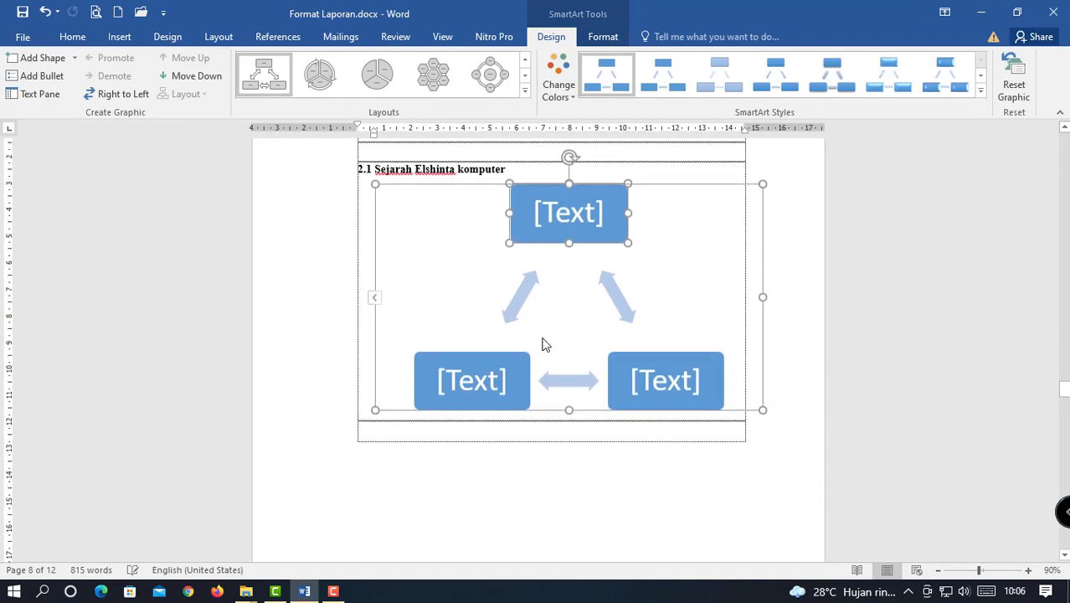
left_click(547, 523)
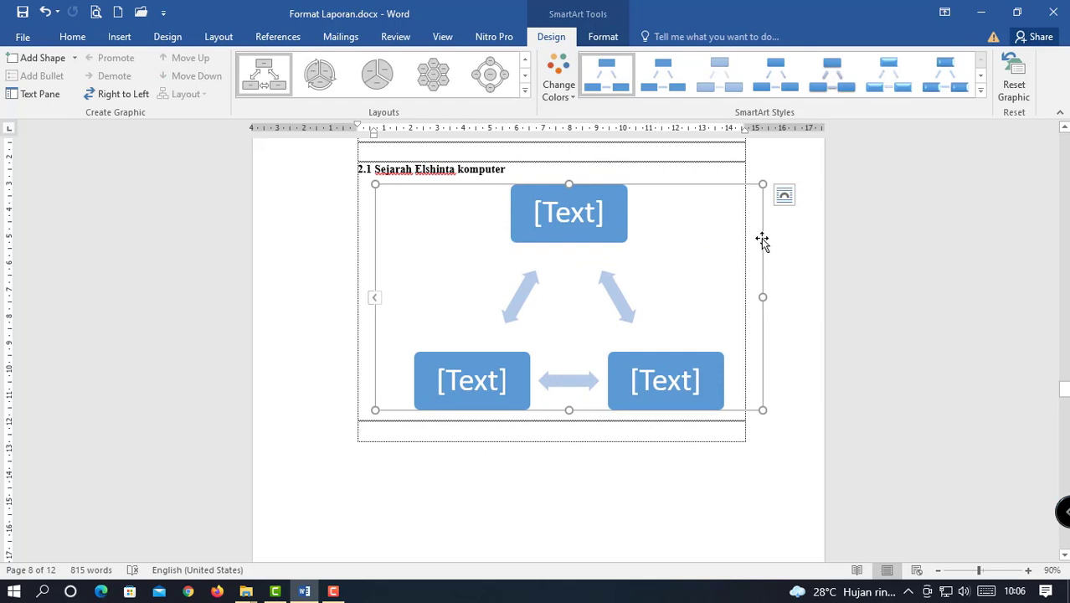
key("Delete")
scroll(628, 306, "down", 5)
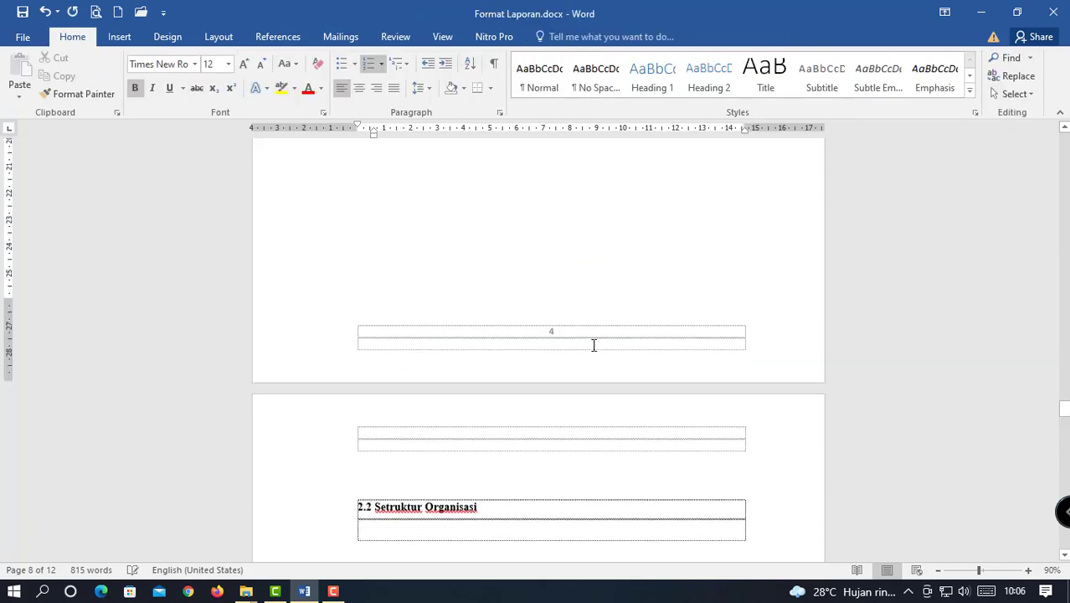
Draw a blue rectangle below the 2.2 Setruktur Organisasi heading.
scroll(594, 345, "down", 3)
left_click(394, 327)
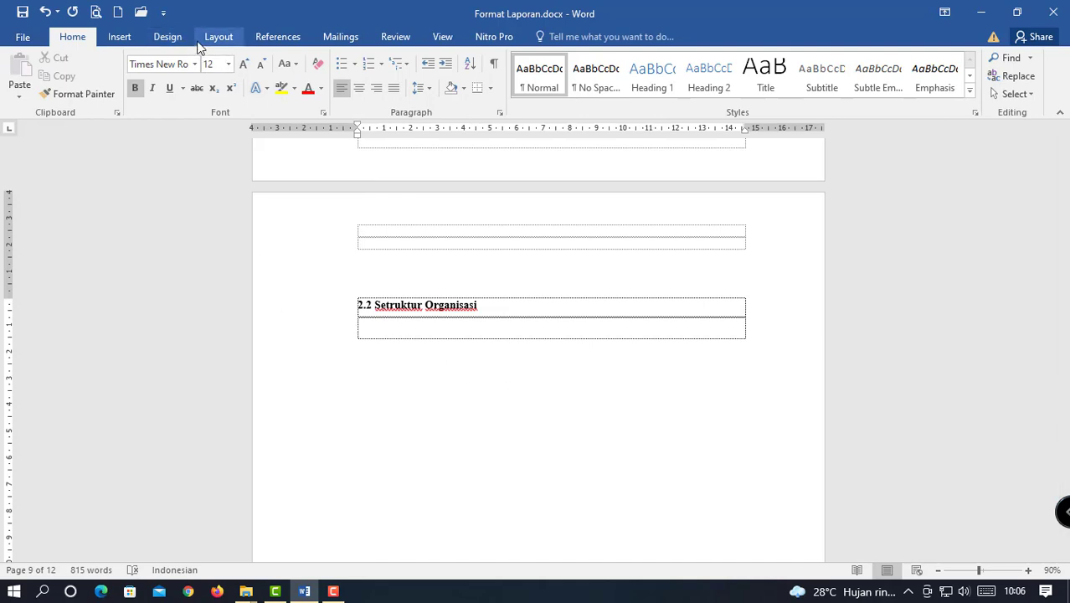
left_click(210, 38)
left_click(116, 42)
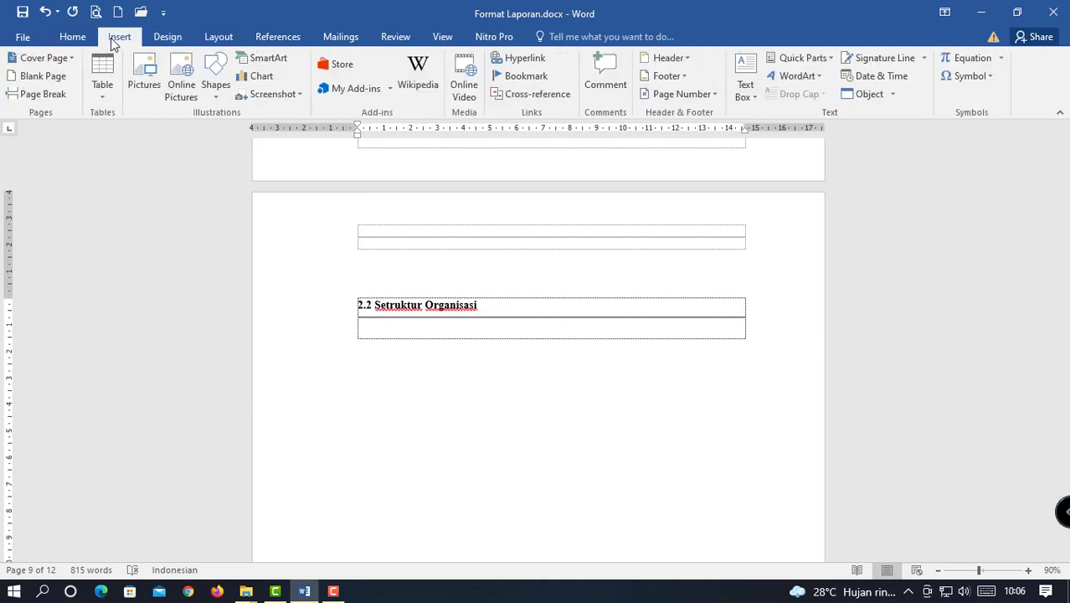
left_click(216, 74)
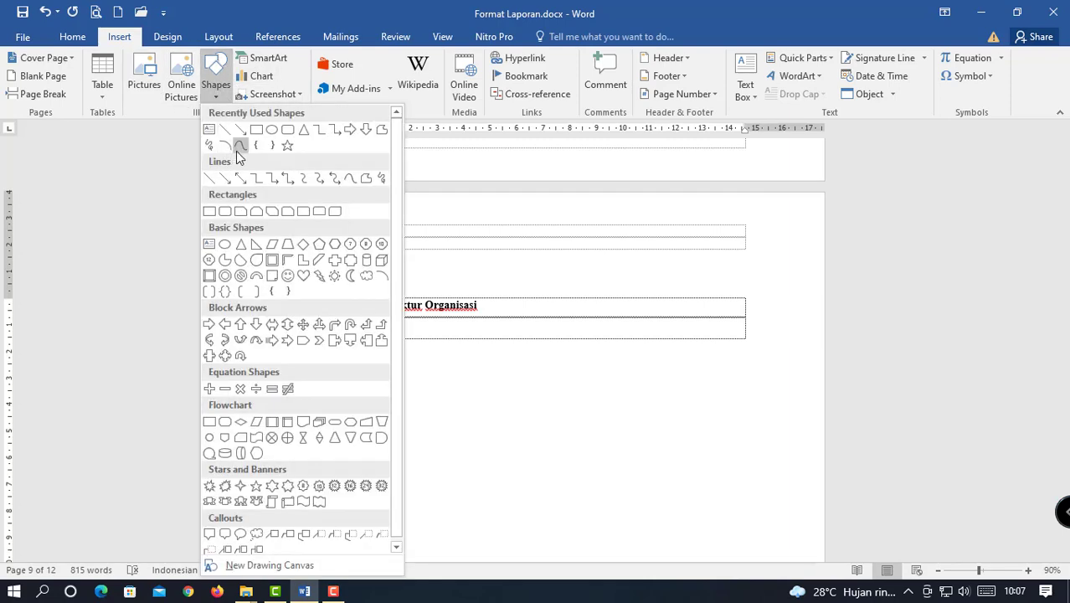
left_click(257, 129)
mouse_move(416, 339)
left_mouse_down()
mouse_move(685, 391)
mouse_move(645, 390)
left_mouse_up()
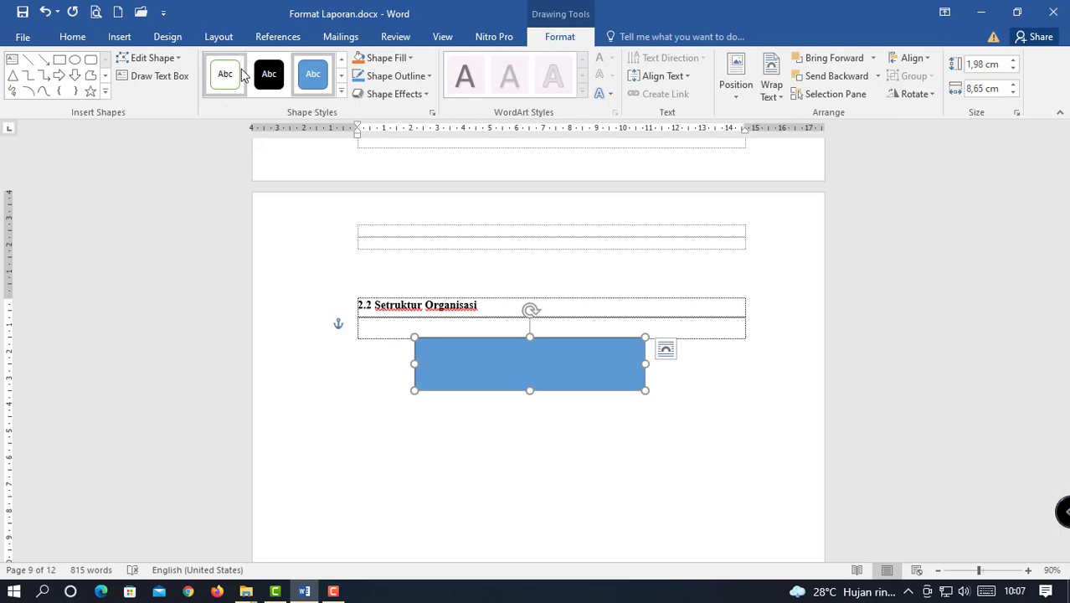
Draw a second rectangle below the first and shift it further right.
left_click(59, 60)
scroll(461, 373, "down", 2)
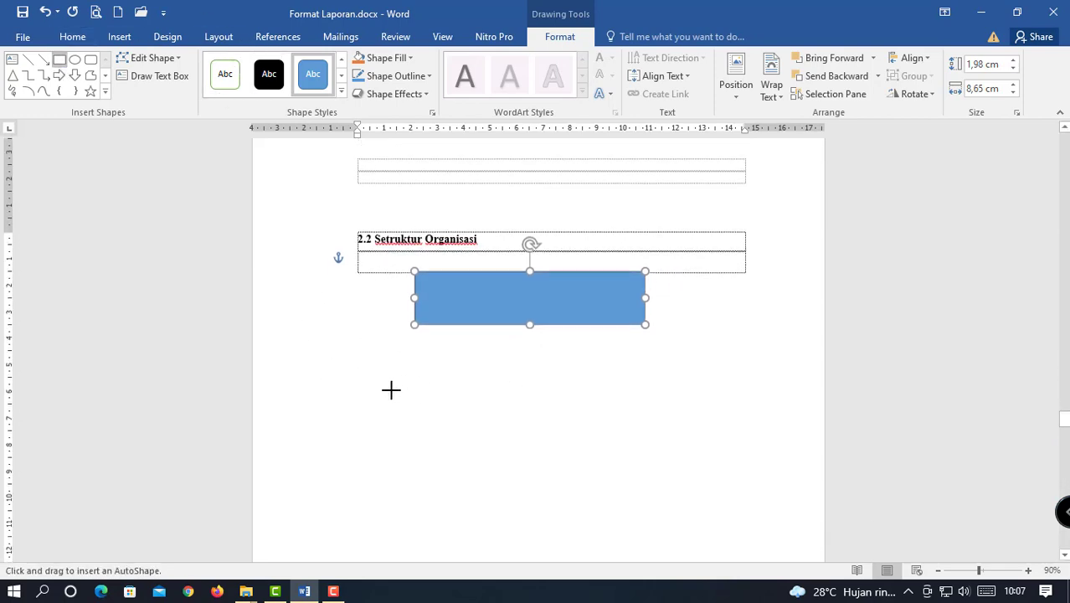
left_click_drag(496, 397, 658, 458)
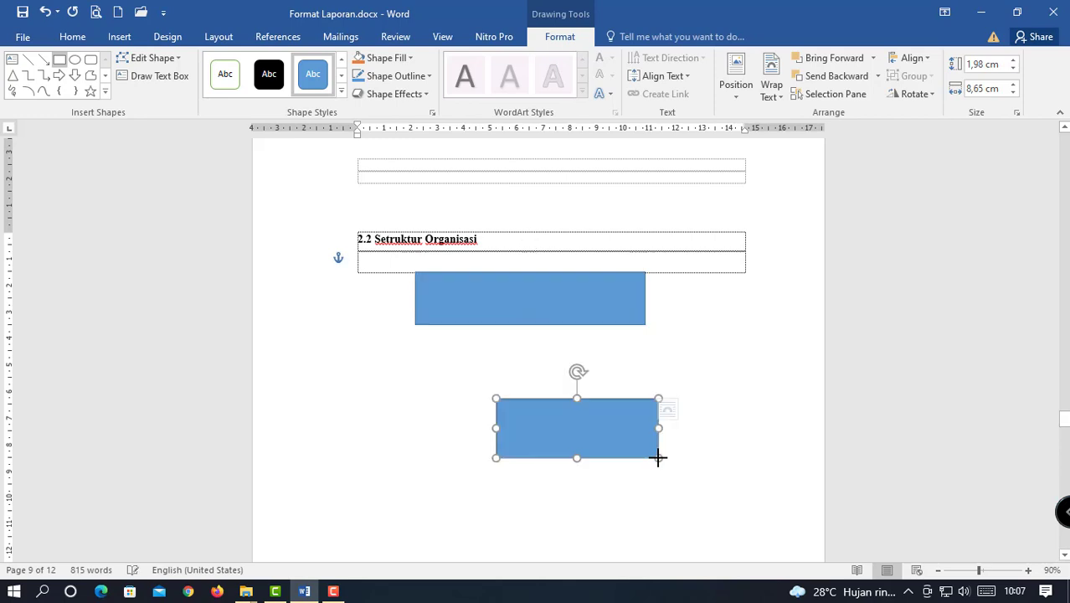
scroll(468, 277, "down", 3)
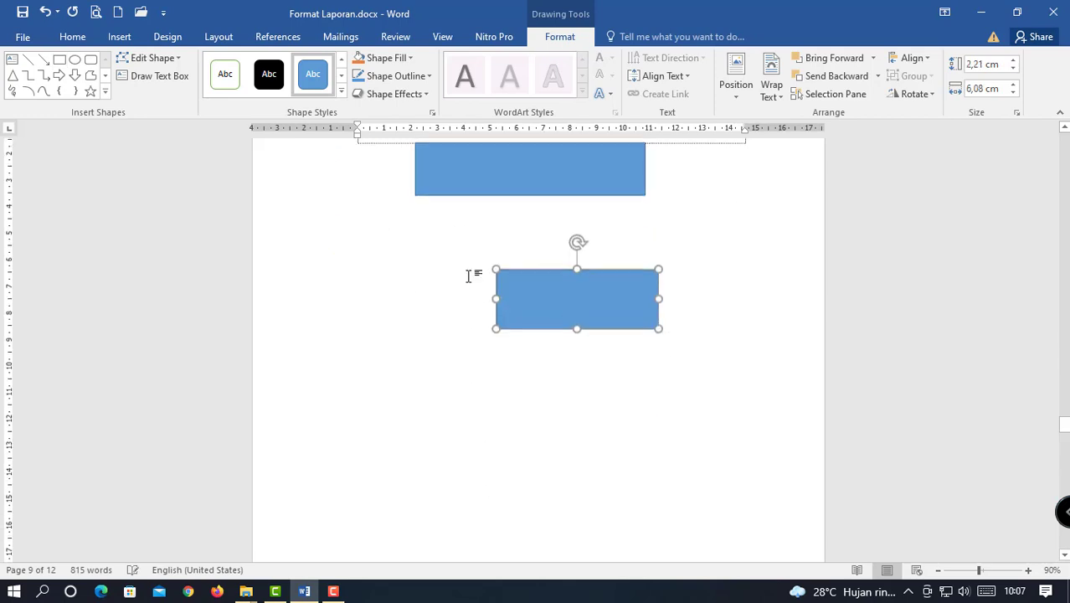
left_click_drag(628, 302, 731, 292)
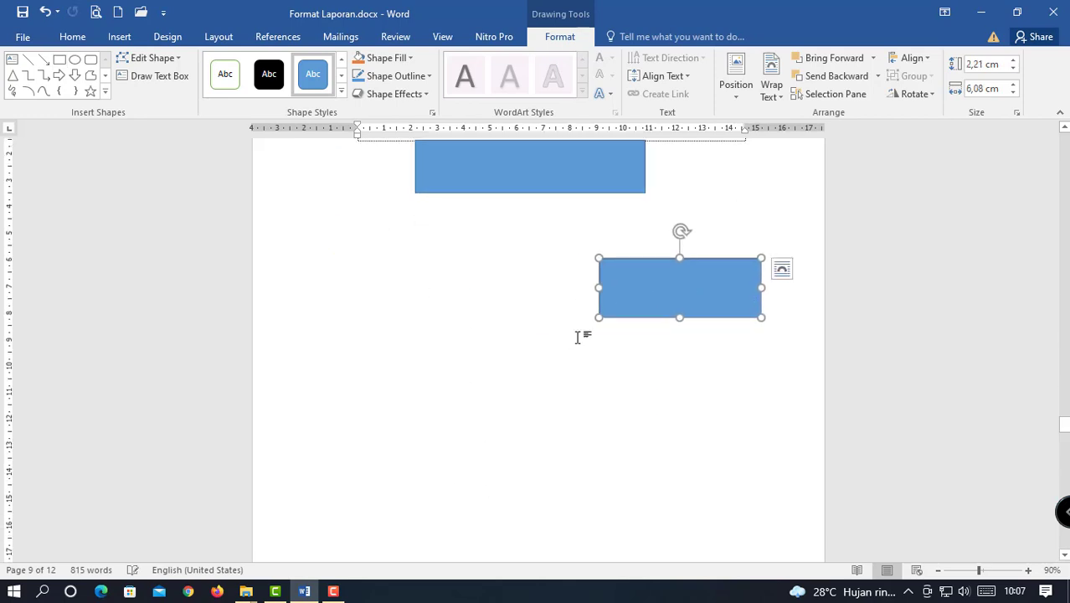
Scroll down to the BAB III PEMBAHASAN MATERI page.
scroll(542, 341, "down", 1)
scroll(537, 351, "up", 4)
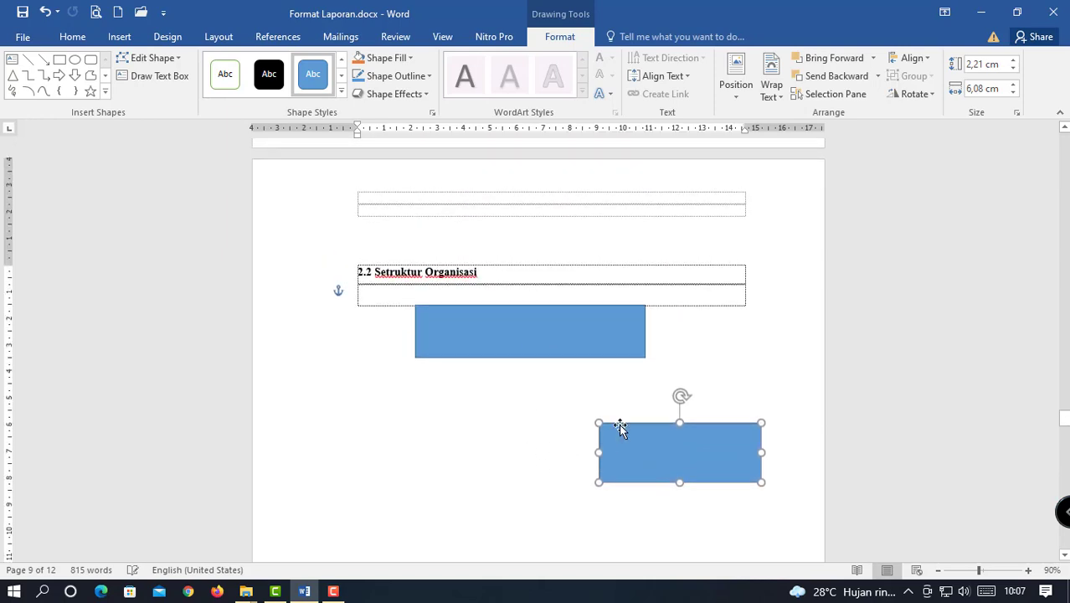
scroll(530, 351, "down", 3)
scroll(521, 368, "up", 2)
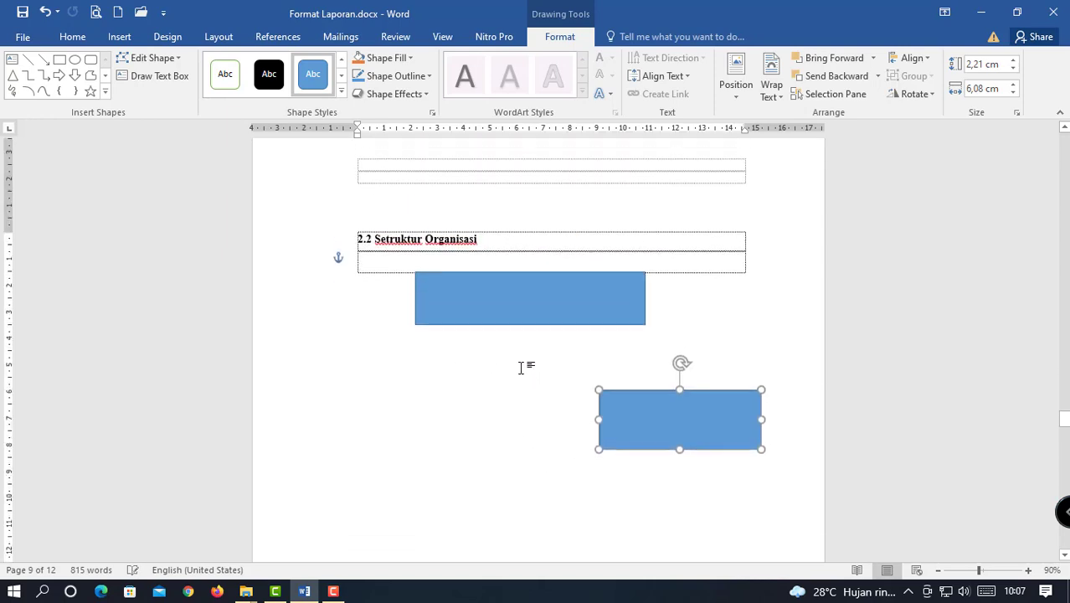
scroll(469, 389, "down", 3)
scroll(472, 391, "up", 2)
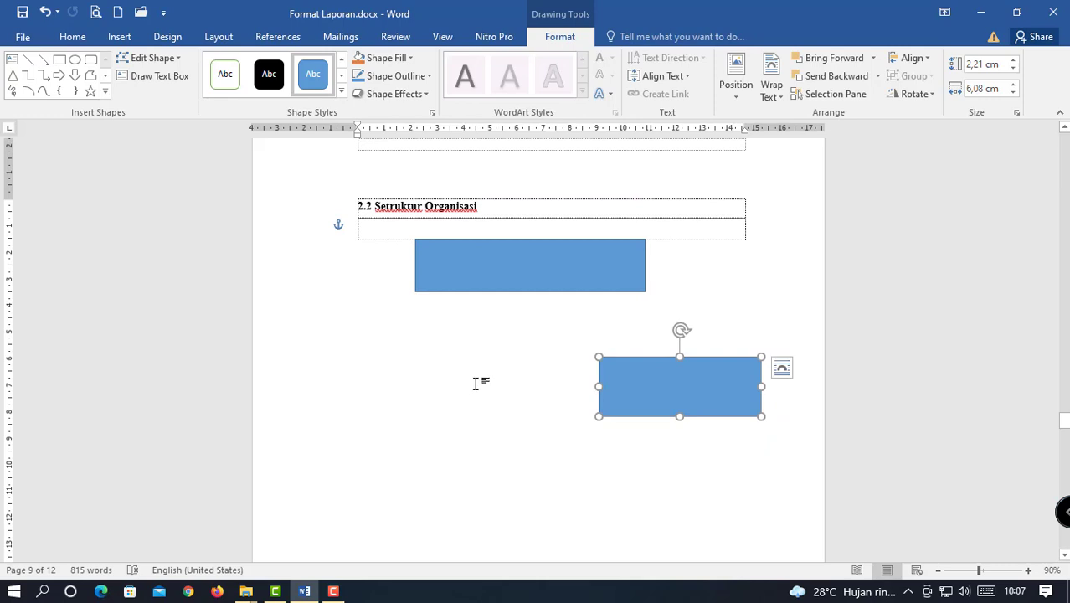
scroll(482, 379, "down", 5)
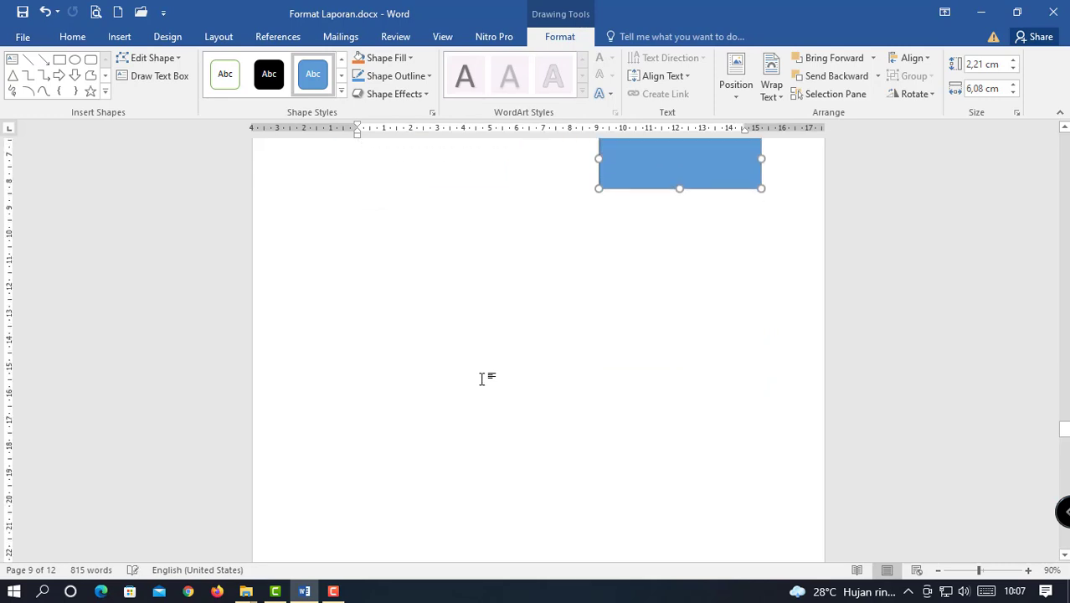
scroll(482, 378, "down", 10)
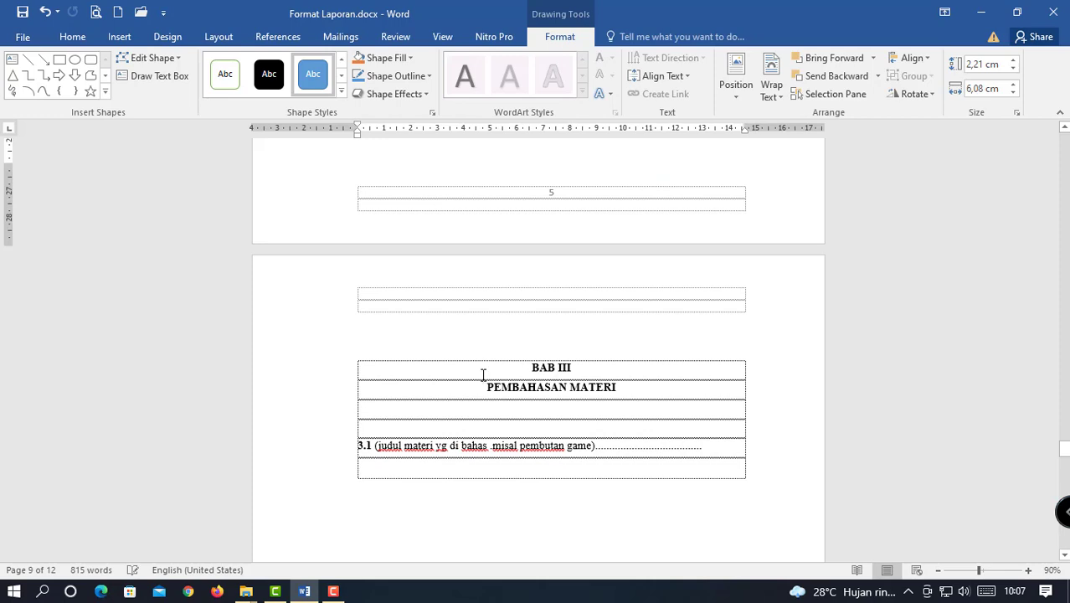
Replace the 3.1 placeholder wording with the title 'Membuat halaman web'.
scroll(482, 376, "down", 3)
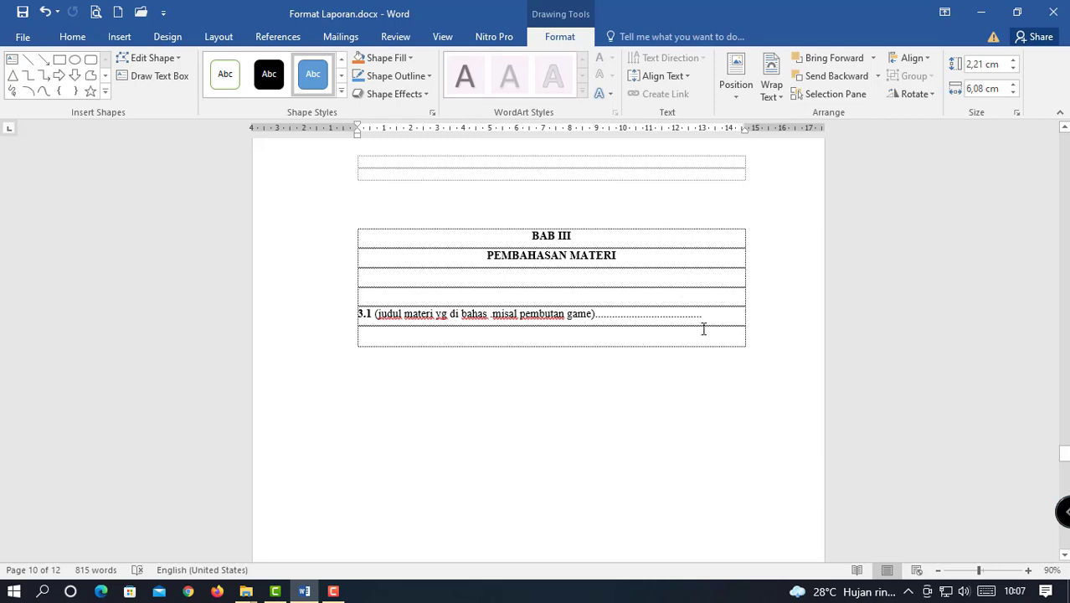
left_click_drag(708, 319, 497, 335)
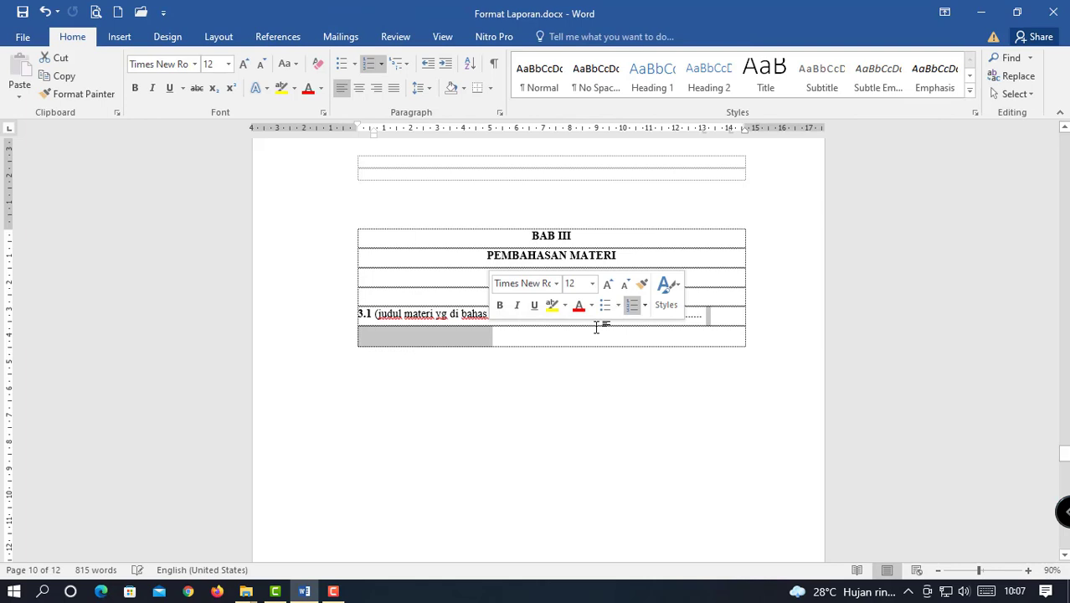
left_click(563, 369)
left_click_drag(723, 319, 376, 314)
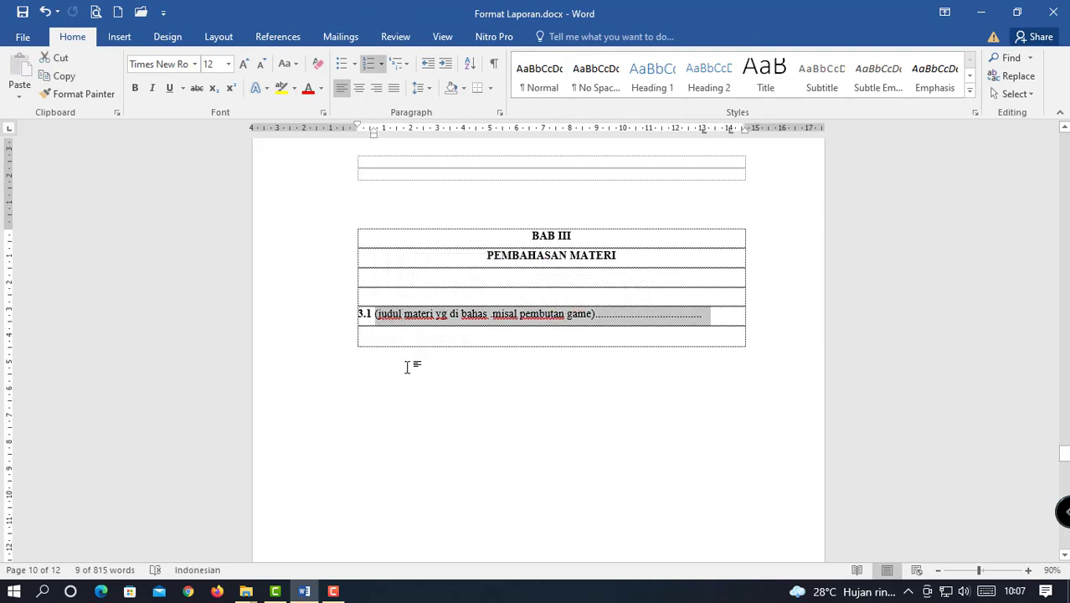
type("Membuat ")
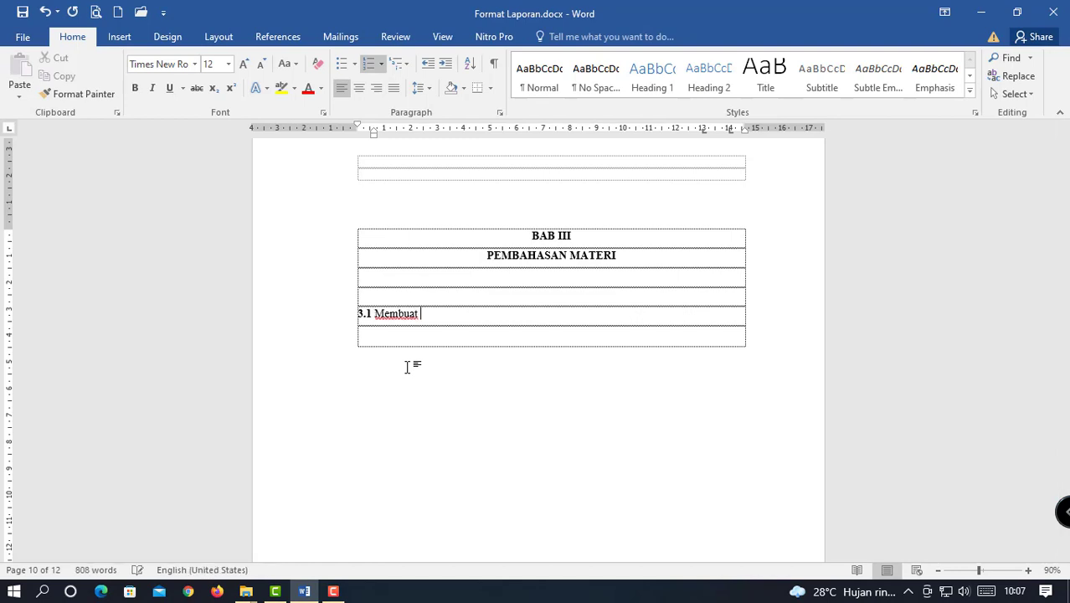
type("halaman wwe")
key("BackSpace")
key("BackSpace")
key("BackSpace")
Add a new unnumbered blank line below 3.1 Membuat halaman web, keeping BAB IV on its page.
left_click(496, 345)
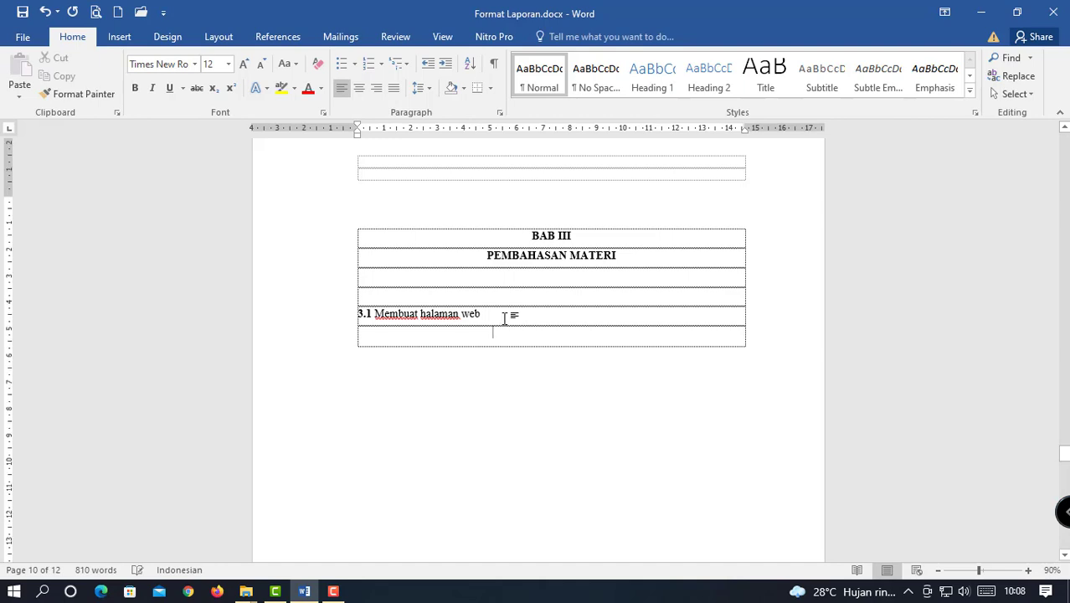
scroll(372, 300, "down", 2)
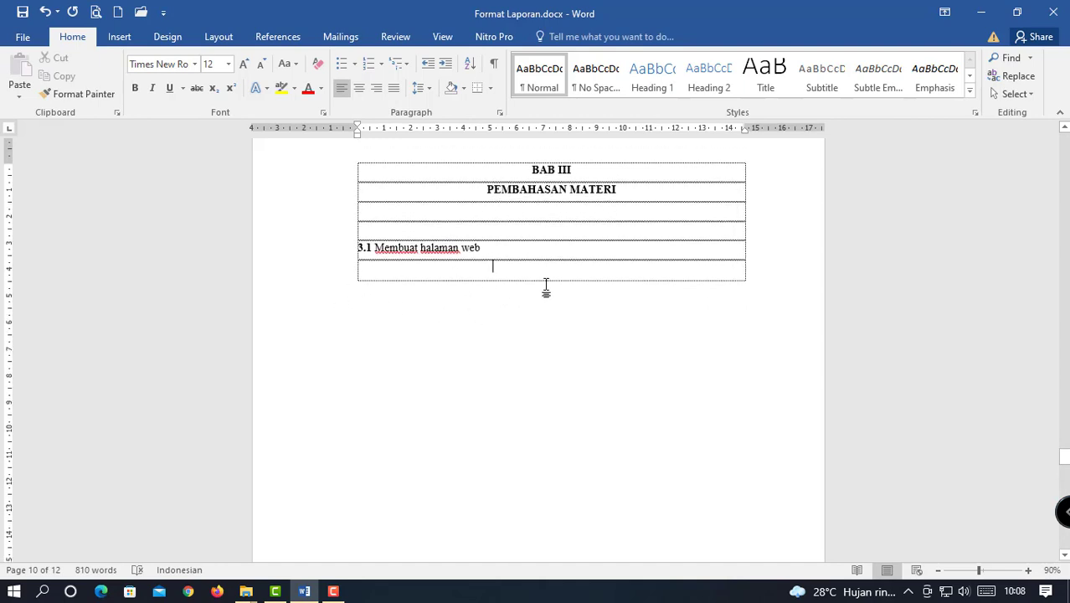
key("Delete")
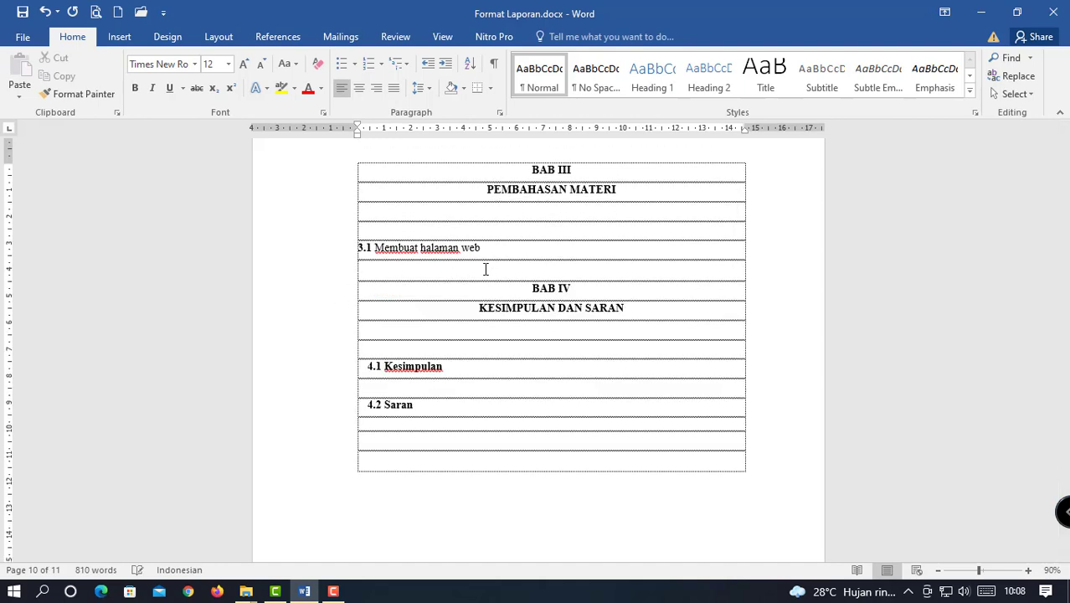
key("ctrl+z")
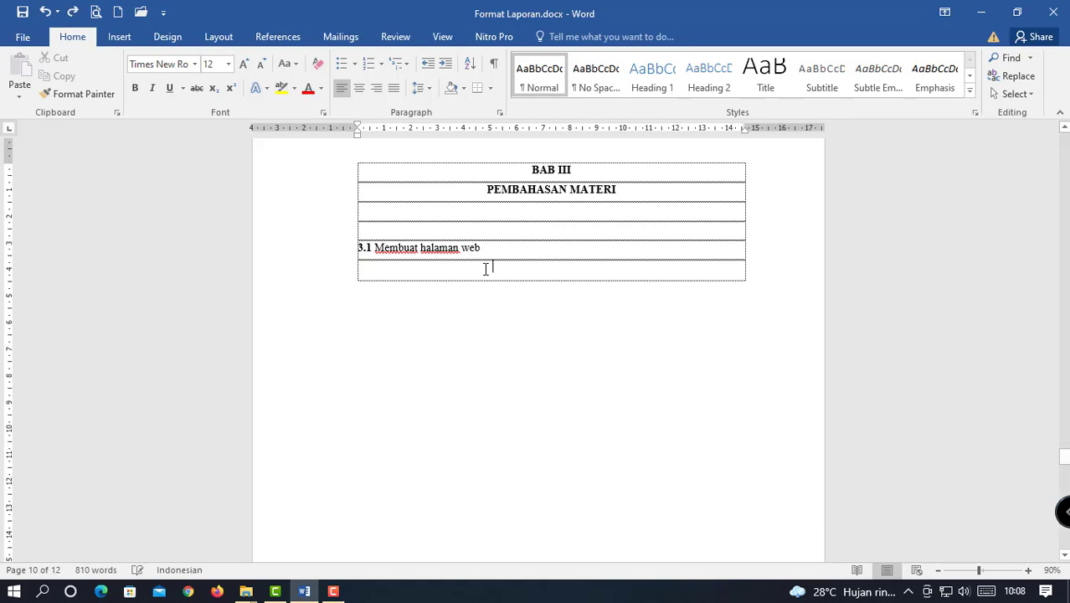
left_click(499, 247)
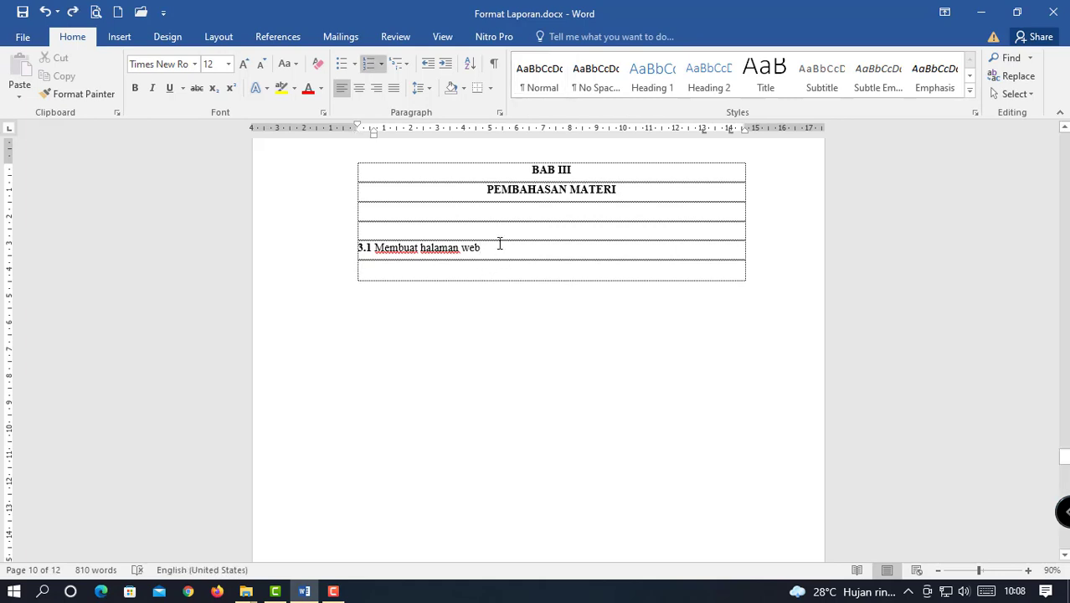
key("Return")
key("BackSpace")
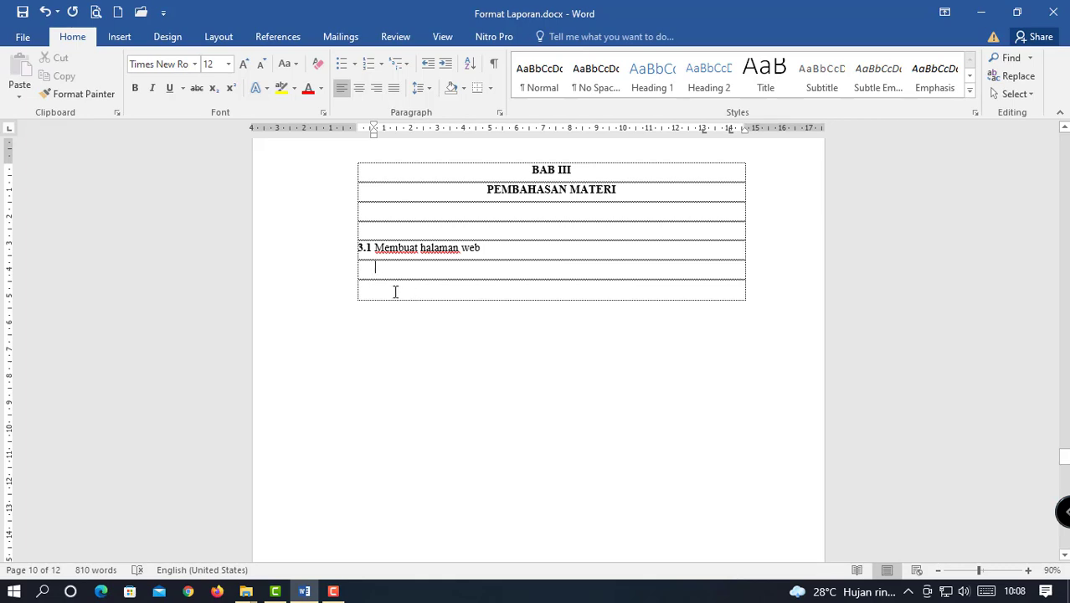
Type 'Peralatan yang digunakan' on the indented line under 3.1 Membuat halaman web.
type("perlatan")
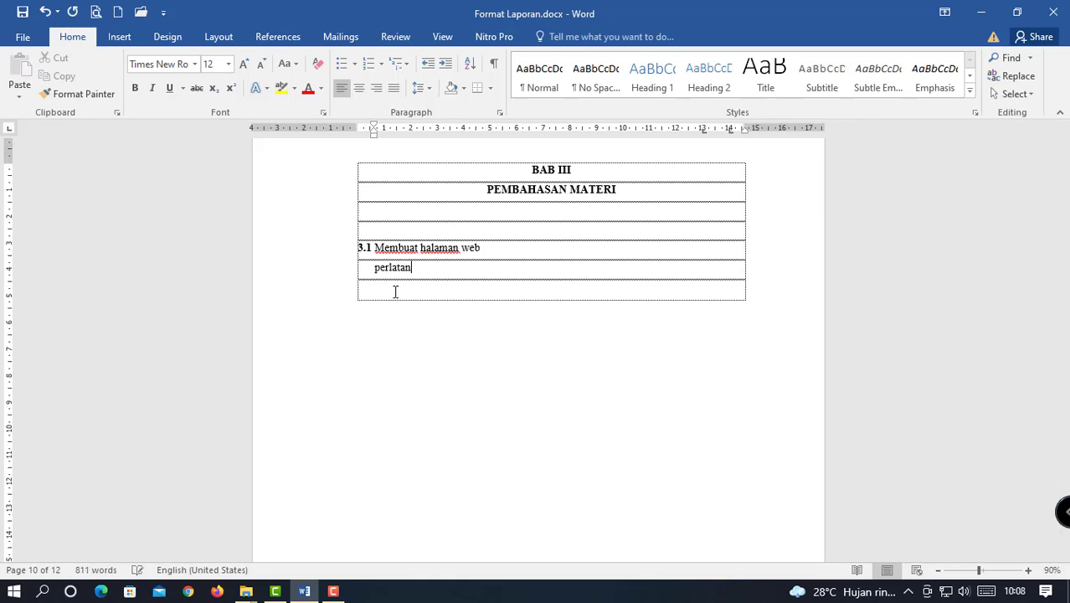
key("shift+F3")
key("BackSpace")
key("BackSpace")
key("BackSpace")
key("BackSpace")
type("alatan yang d")
type("igunakan")
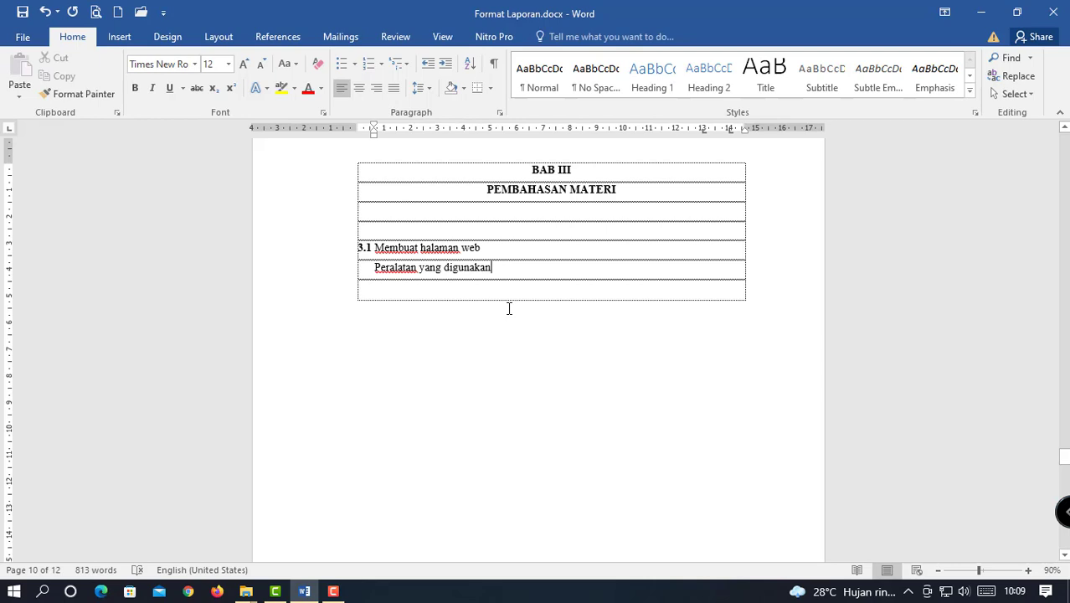
scroll(508, 309, "down", 1)
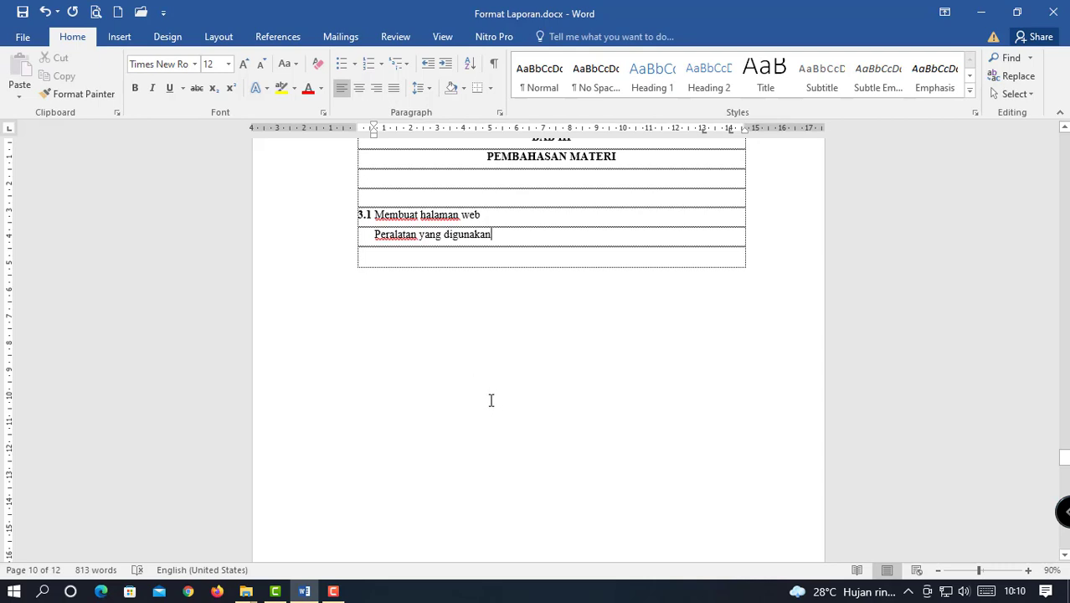
Scroll to BAB IV KESIMPULAN DAN SARAN and click the empty rows under 4.1 and 4.2.
scroll(503, 390, "down", 3)
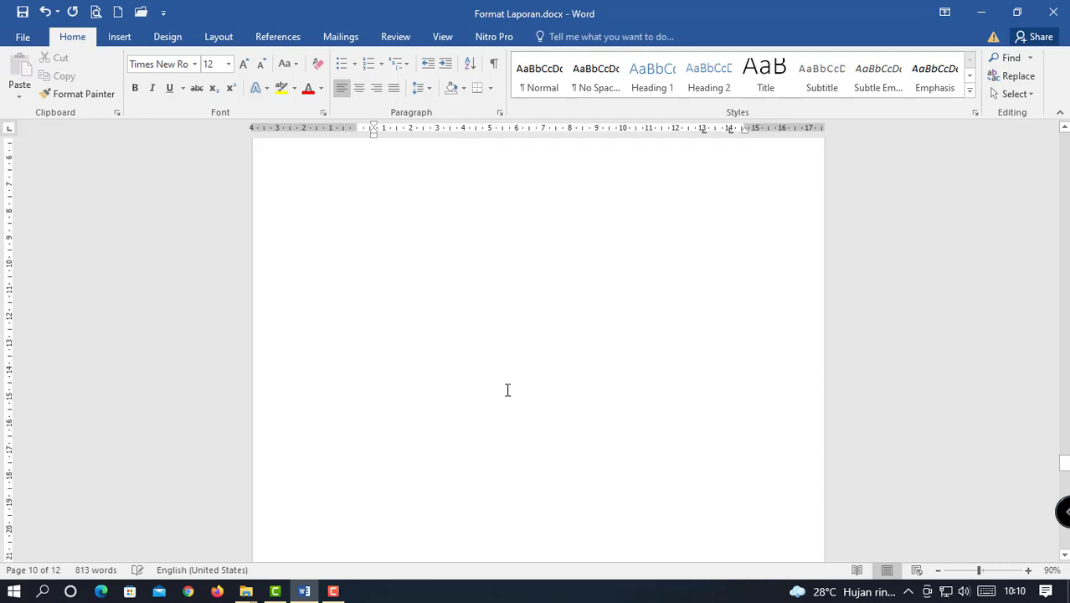
scroll(508, 389, "down", 9)
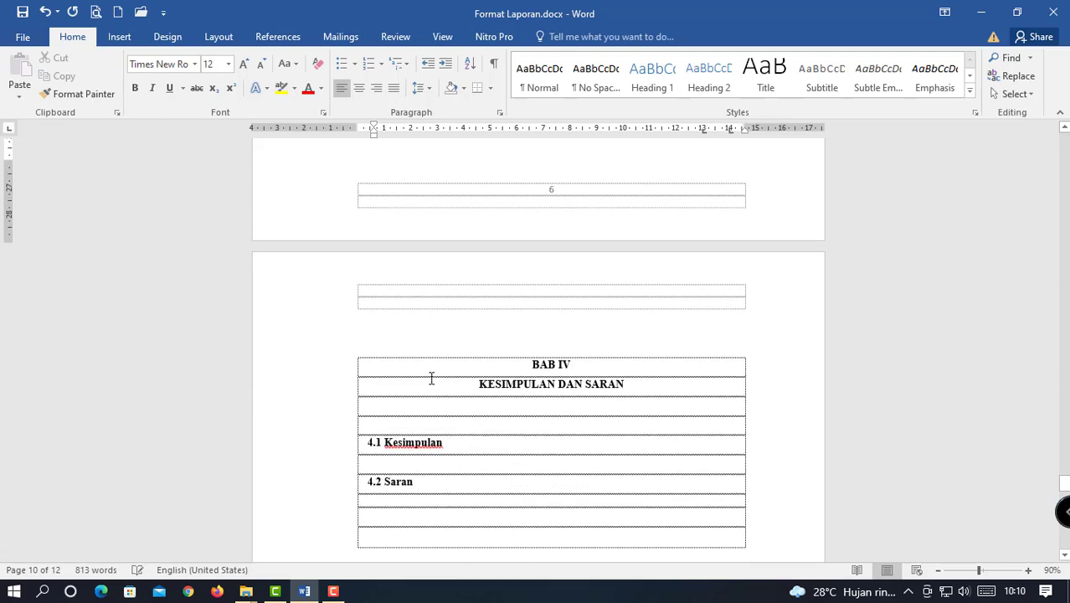
scroll(561, 404, "down", 2)
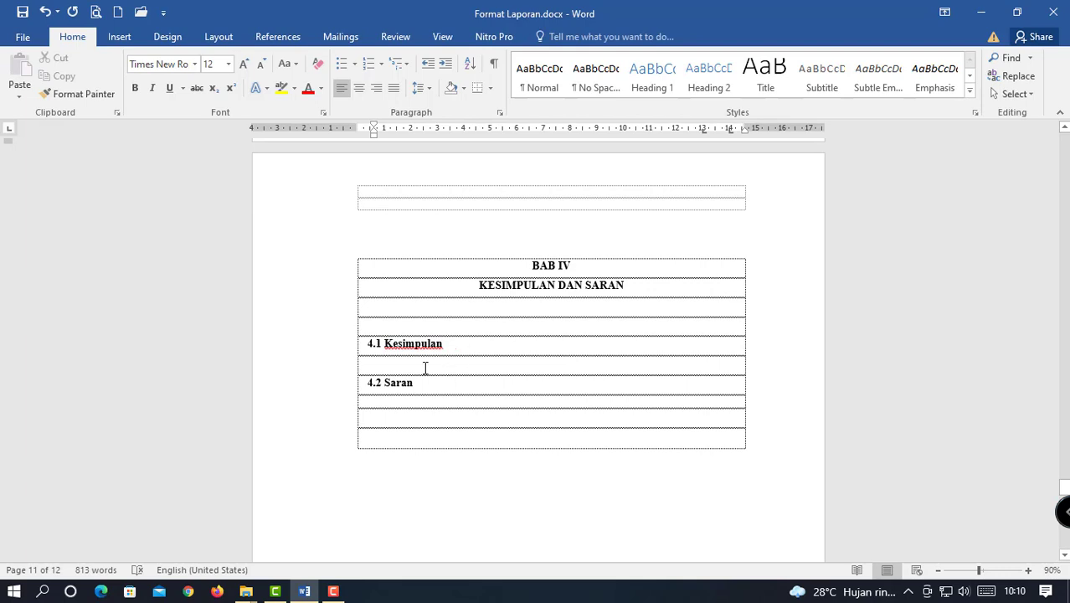
left_click(408, 368)
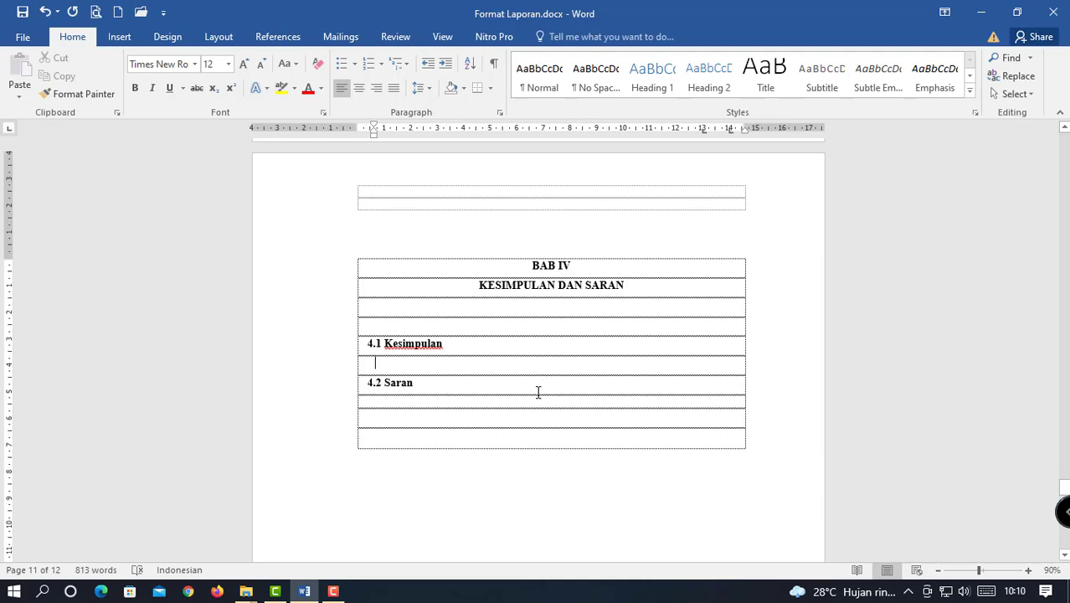
left_click(407, 402)
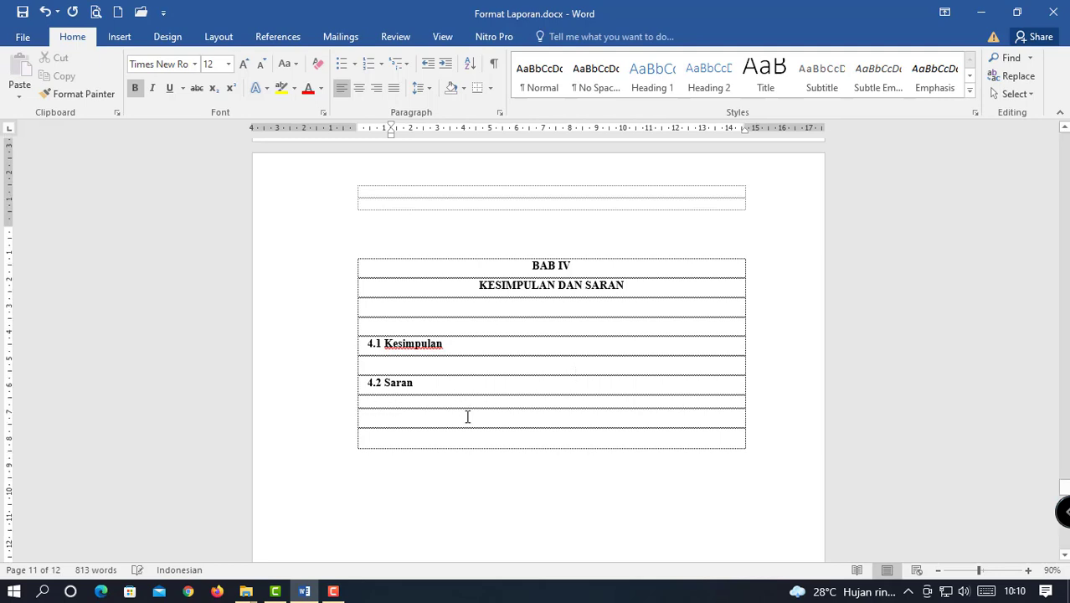
Check the empty FOTO KEGIATAN closing page, then scroll back up to page 11.
scroll(467, 416, "down", 5)
scroll(467, 416, "down", 10)
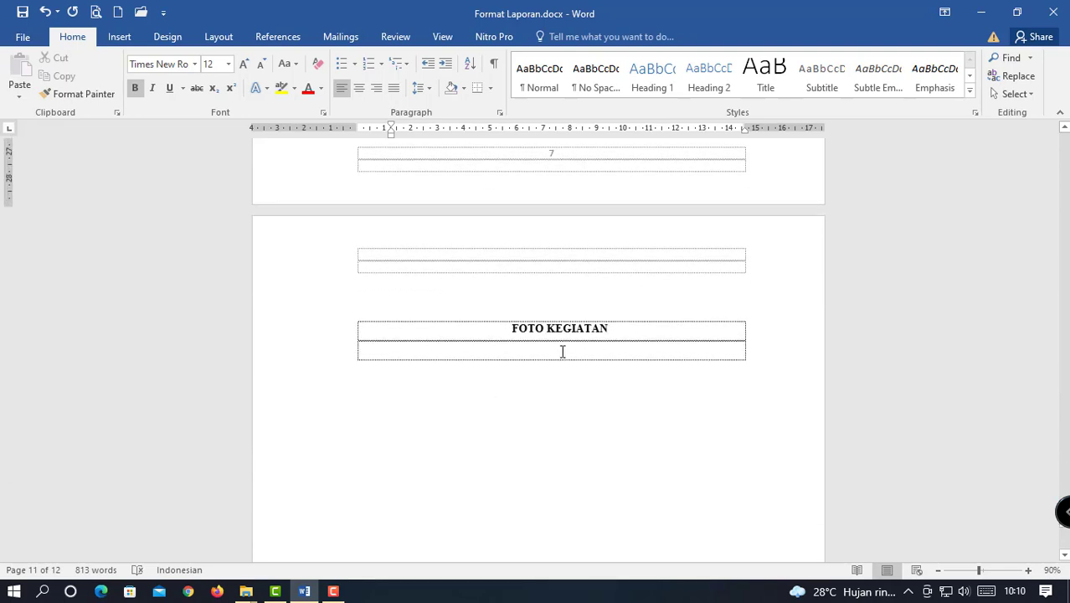
left_click(571, 356)
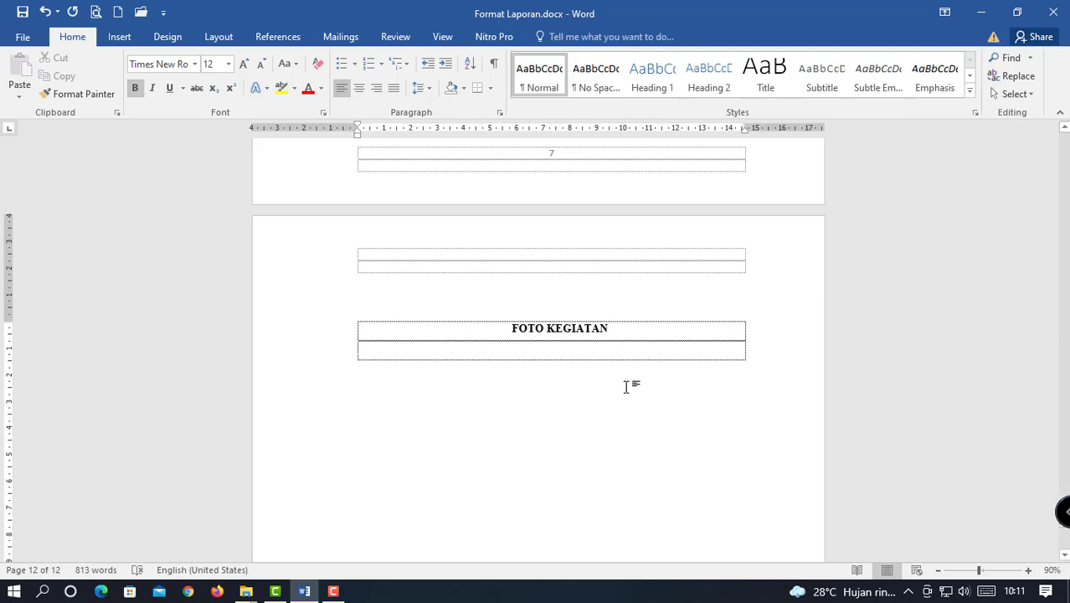
scroll(632, 398, "down", 5)
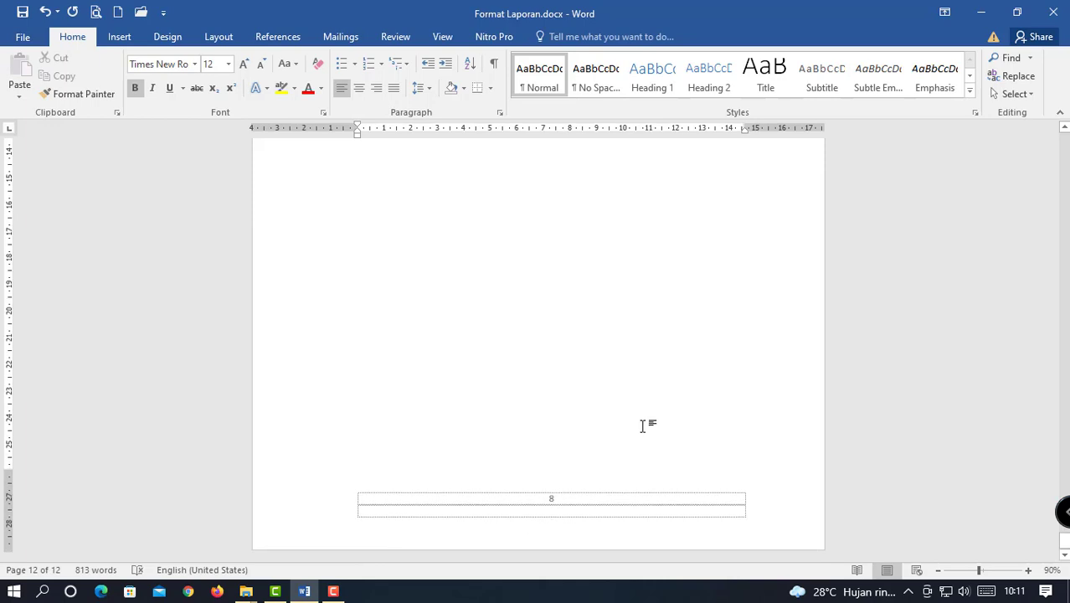
scroll(642, 423, "up", 1)
scroll(643, 423, "up", 10)
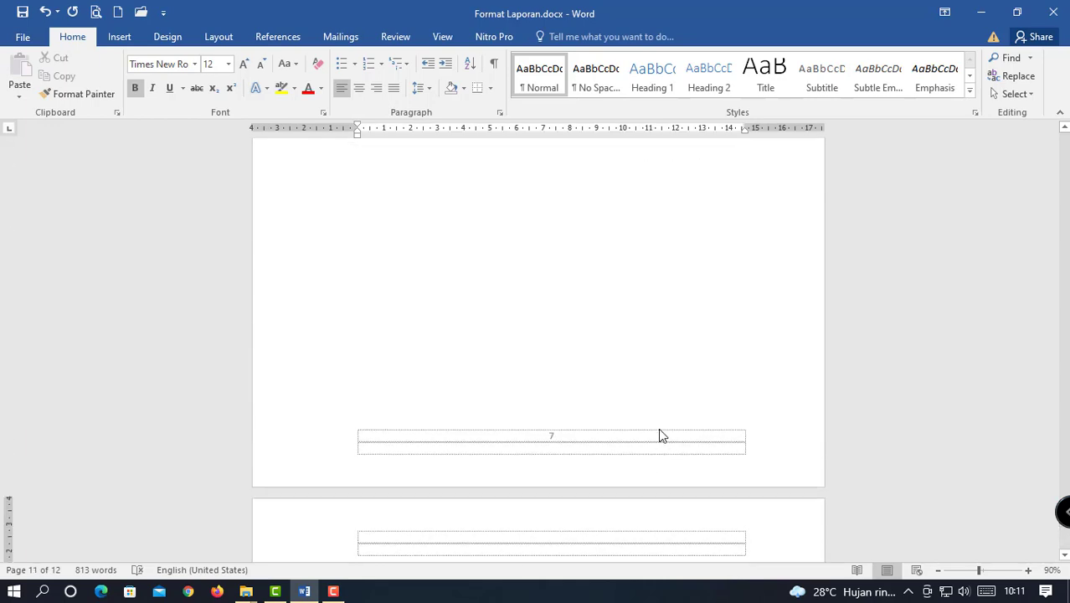
scroll(662, 435, "up", 3)
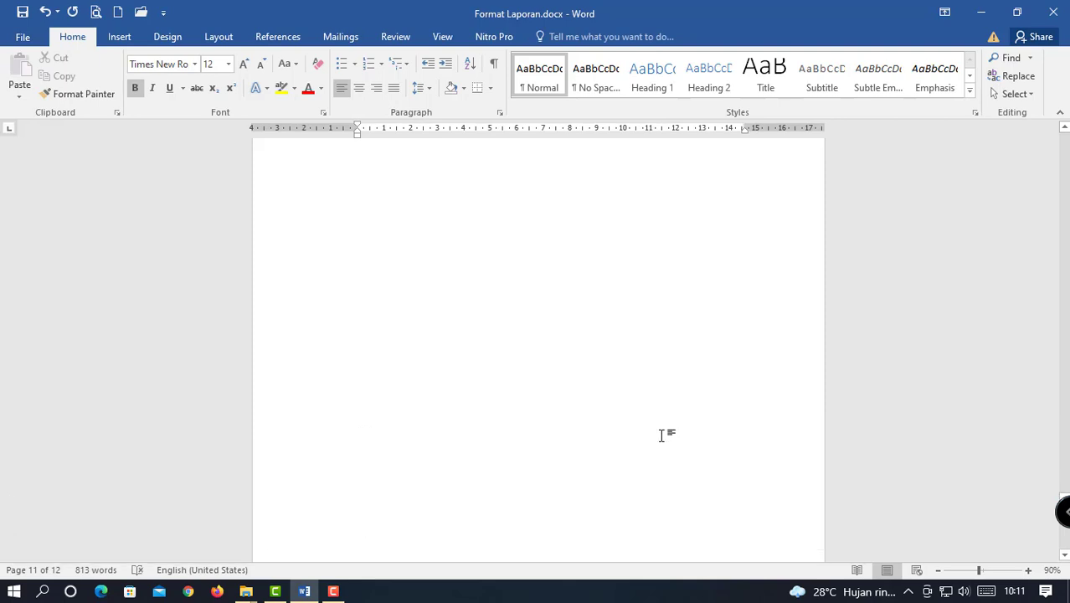